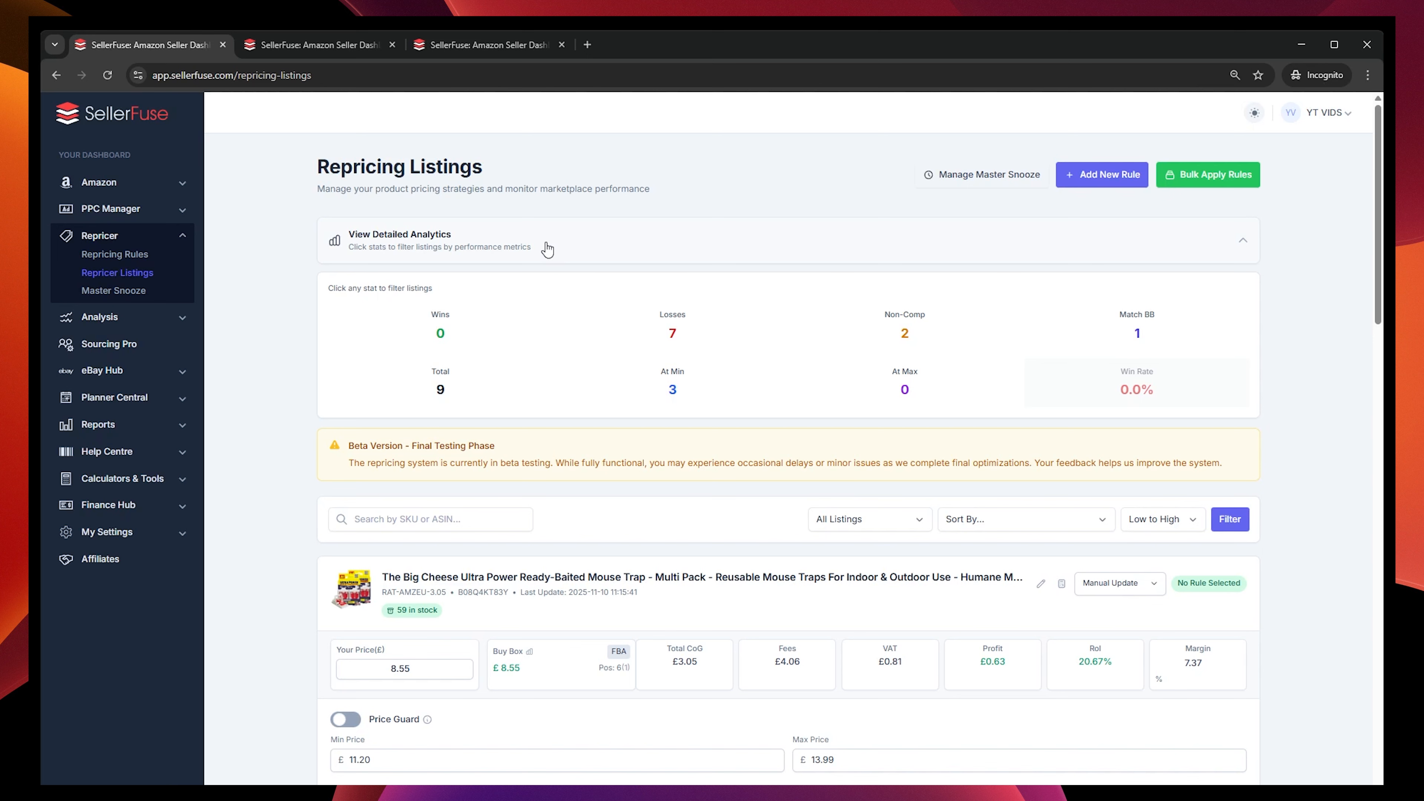
left_click_drag(314, 45, 187, 49)
left_click(312, 52)
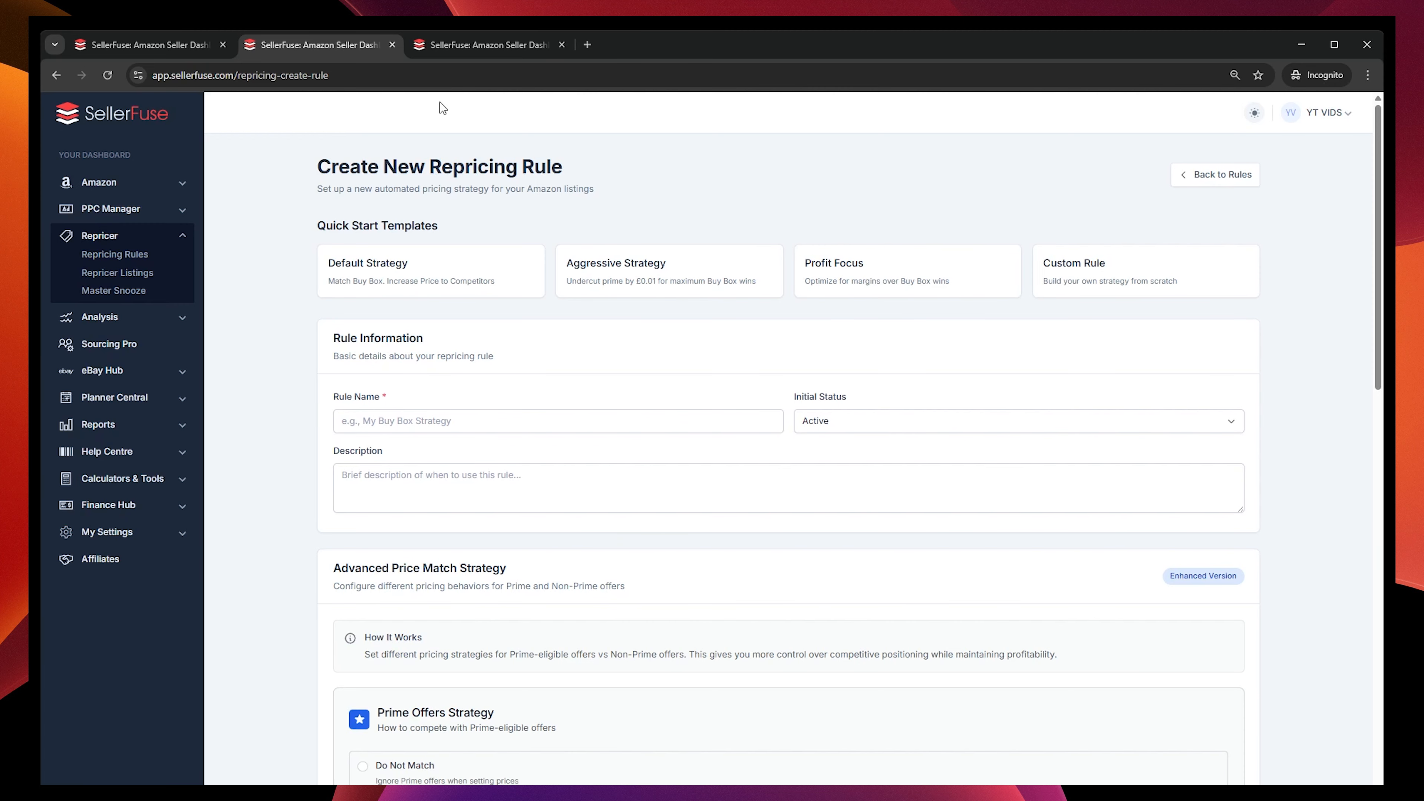
left_click(435, 47)
left_click(168, 46)
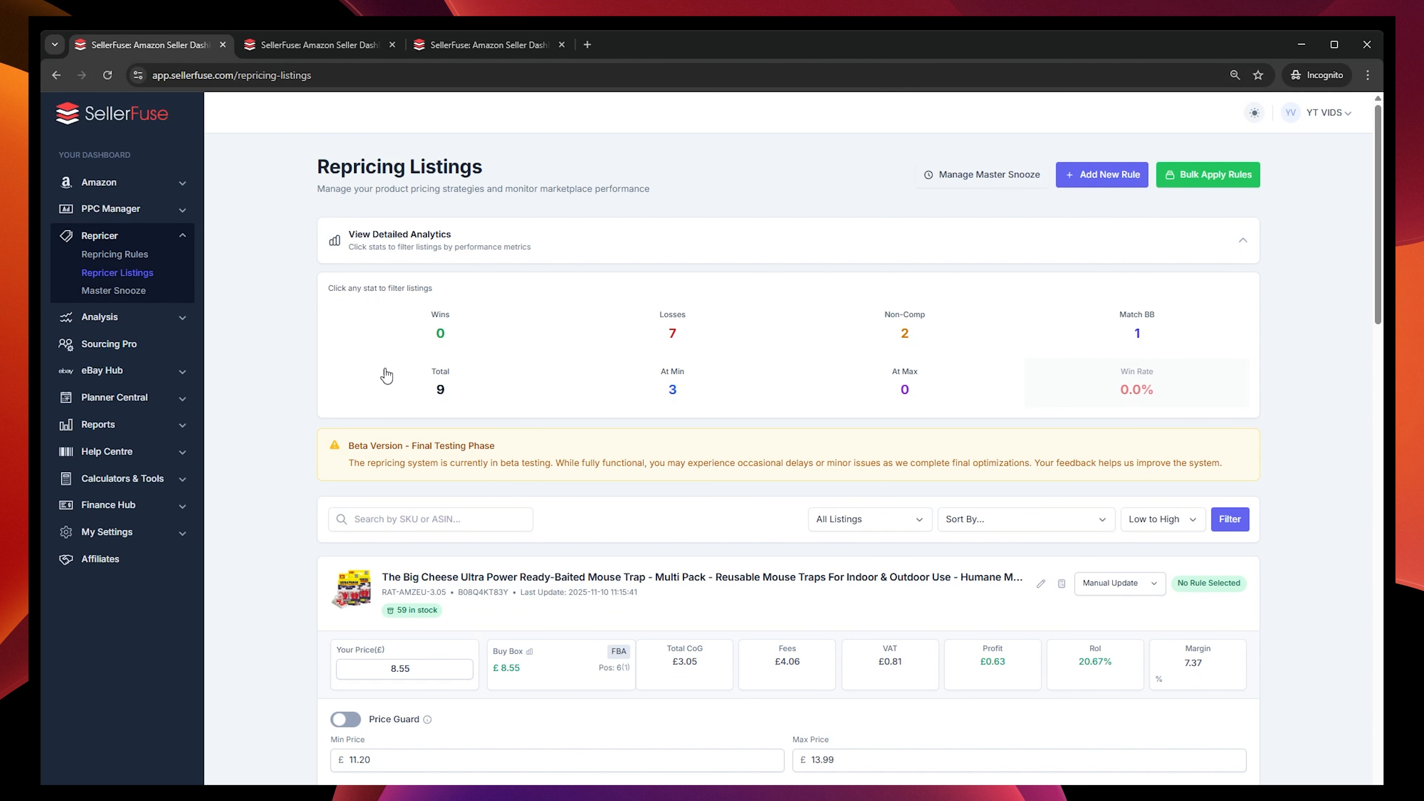
left_click(336, 48)
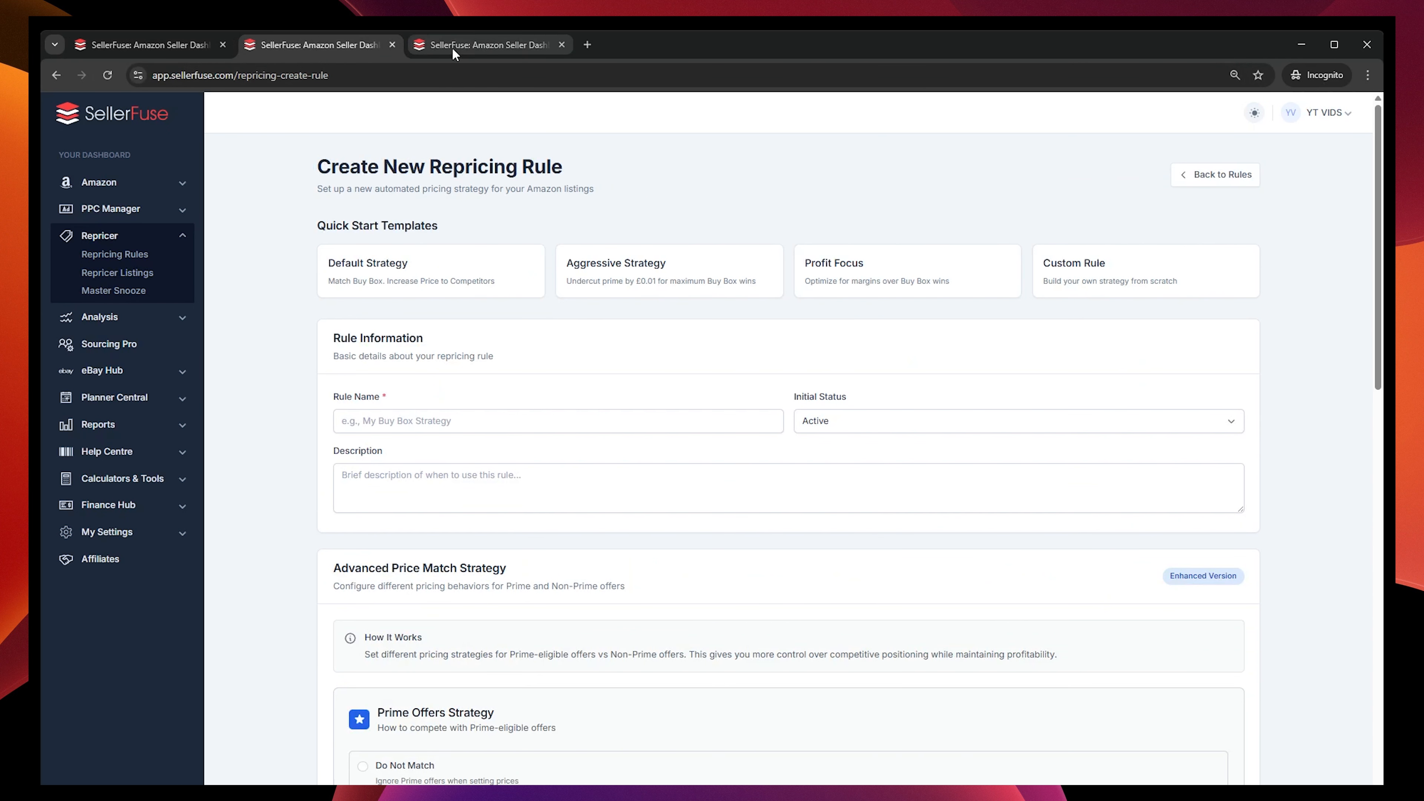
- Open the Repricing Rules page in a separate browser tab placed second, and return to the new repricing rule form
middle_click(139, 256)
left_click_drag(425, 47, 315, 50)
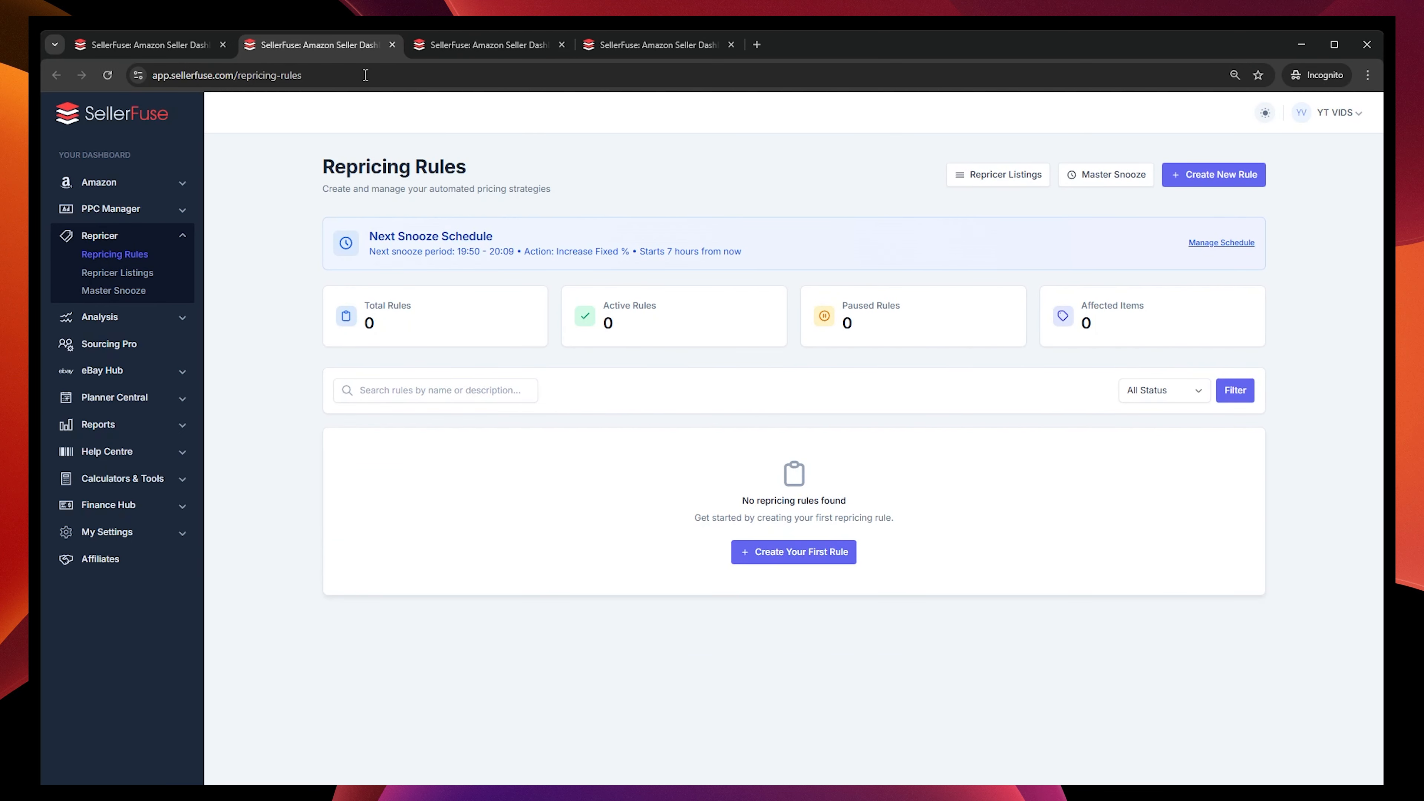
left_click(462, 51)
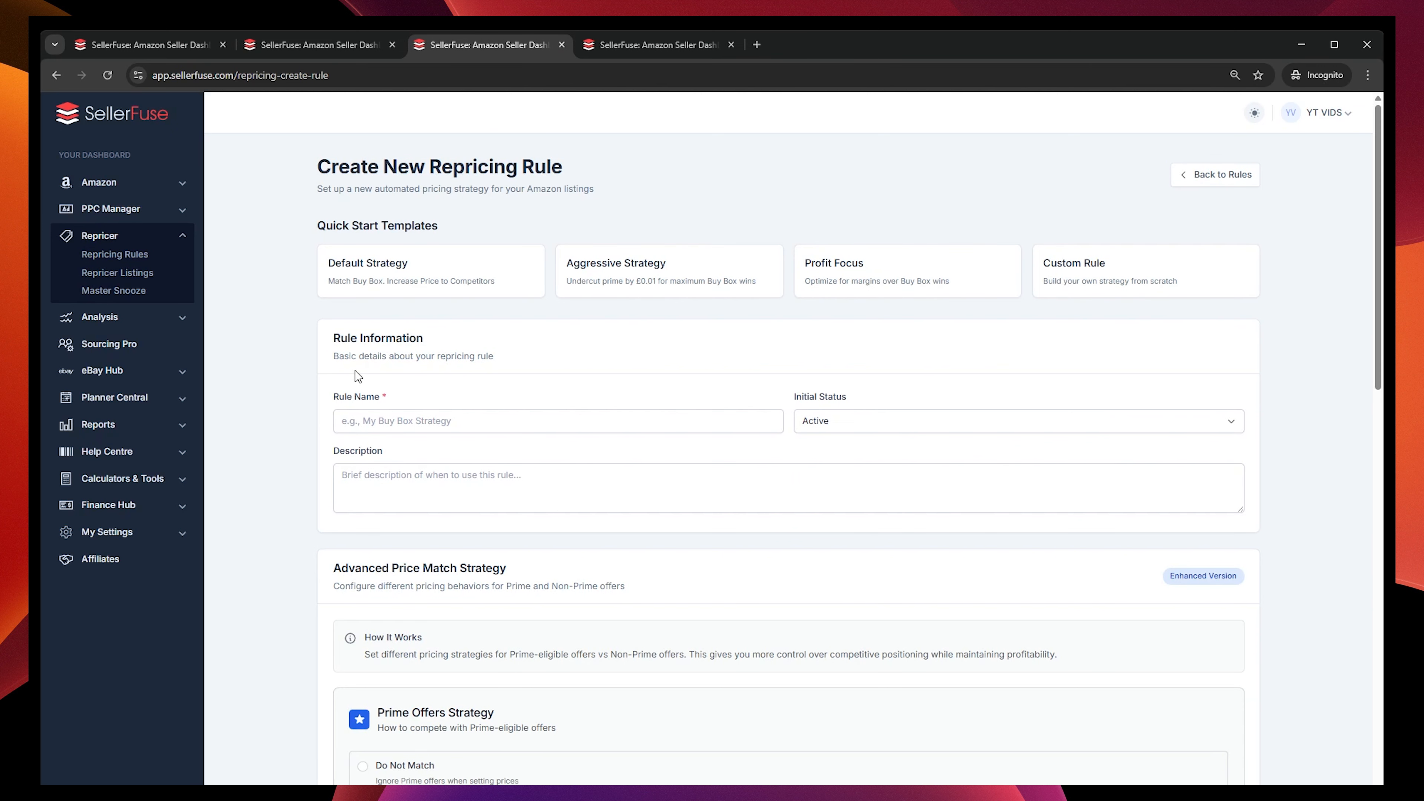
- Name the rule "Test Rule for Excluding Sellers" and enter the description "20% ROI - EXCLUDE BRICKERS"
left_click(409, 418)
type("Test Rule for Excluding Sellers")
left_click(472, 516)
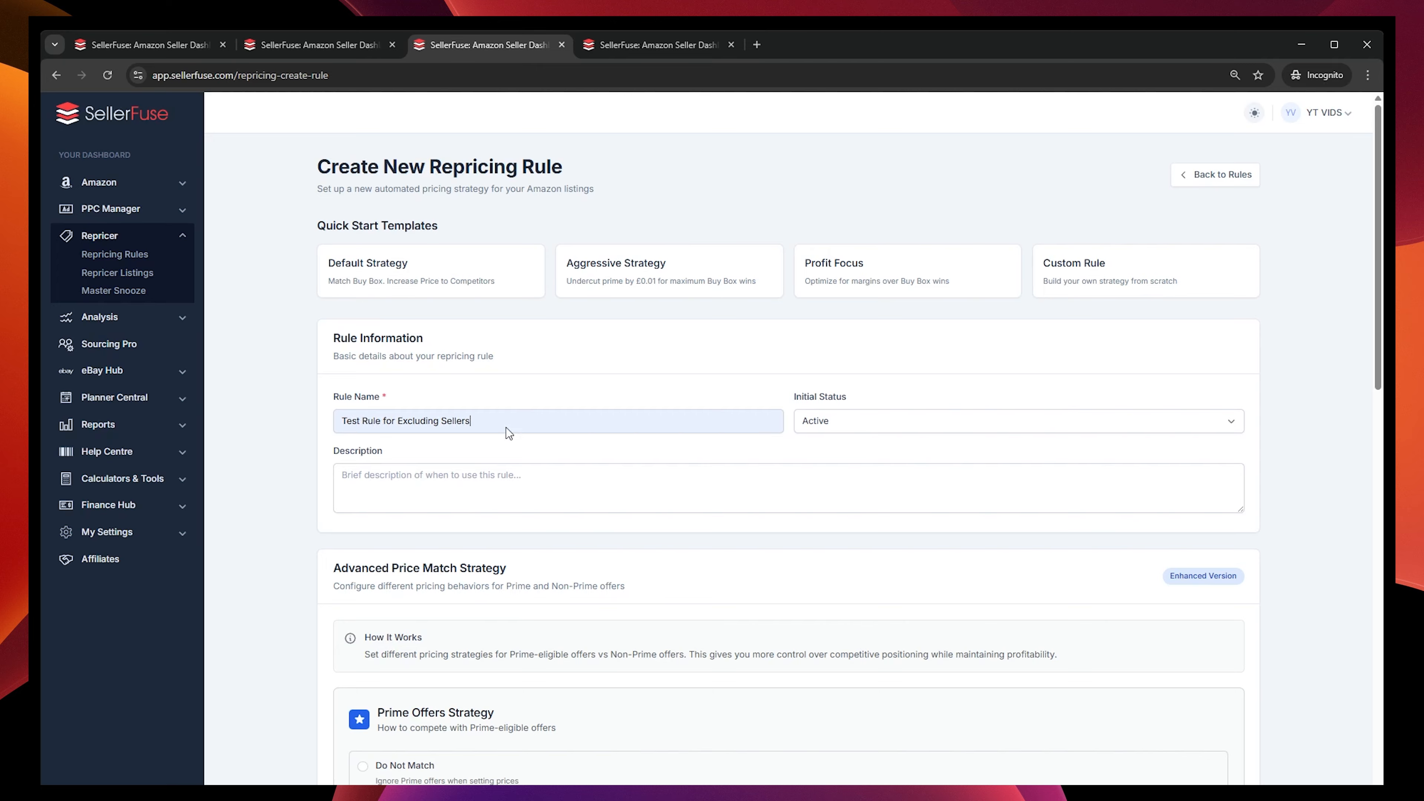
left_click(495, 479)
type("20% ROI - EXCLUDE BRICKERS")
- Set the Prime Offers Strategy in the Advanced Price Match Strategy section to Match Price
scroll(604, 464, "down", 5)
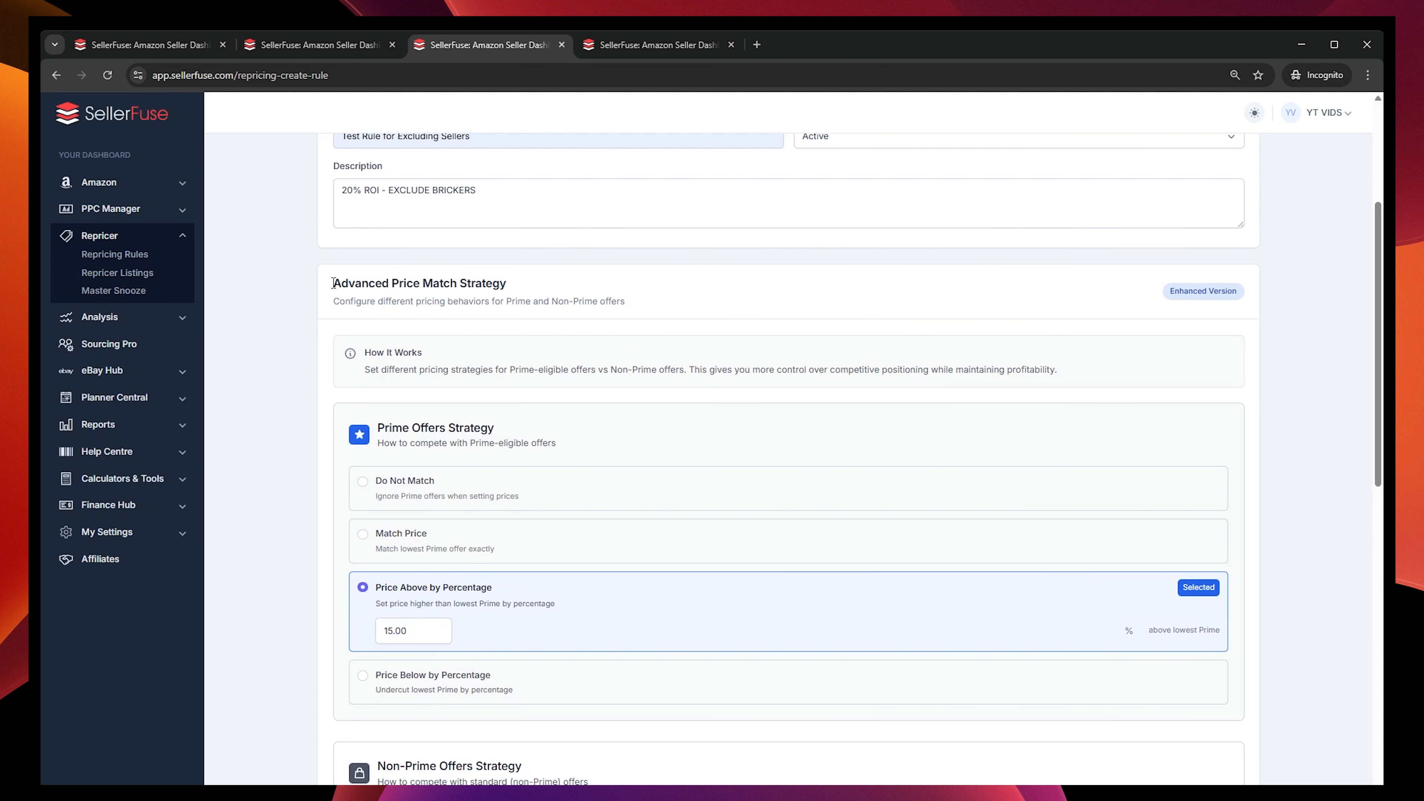
double_click(406, 285)
left_click(406, 286)
left_click(485, 300)
scroll(524, 491, "down", 3)
scroll(553, 620, "up", 3)
scroll(553, 561, "down", 2)
scroll(556, 505, "up", 1)
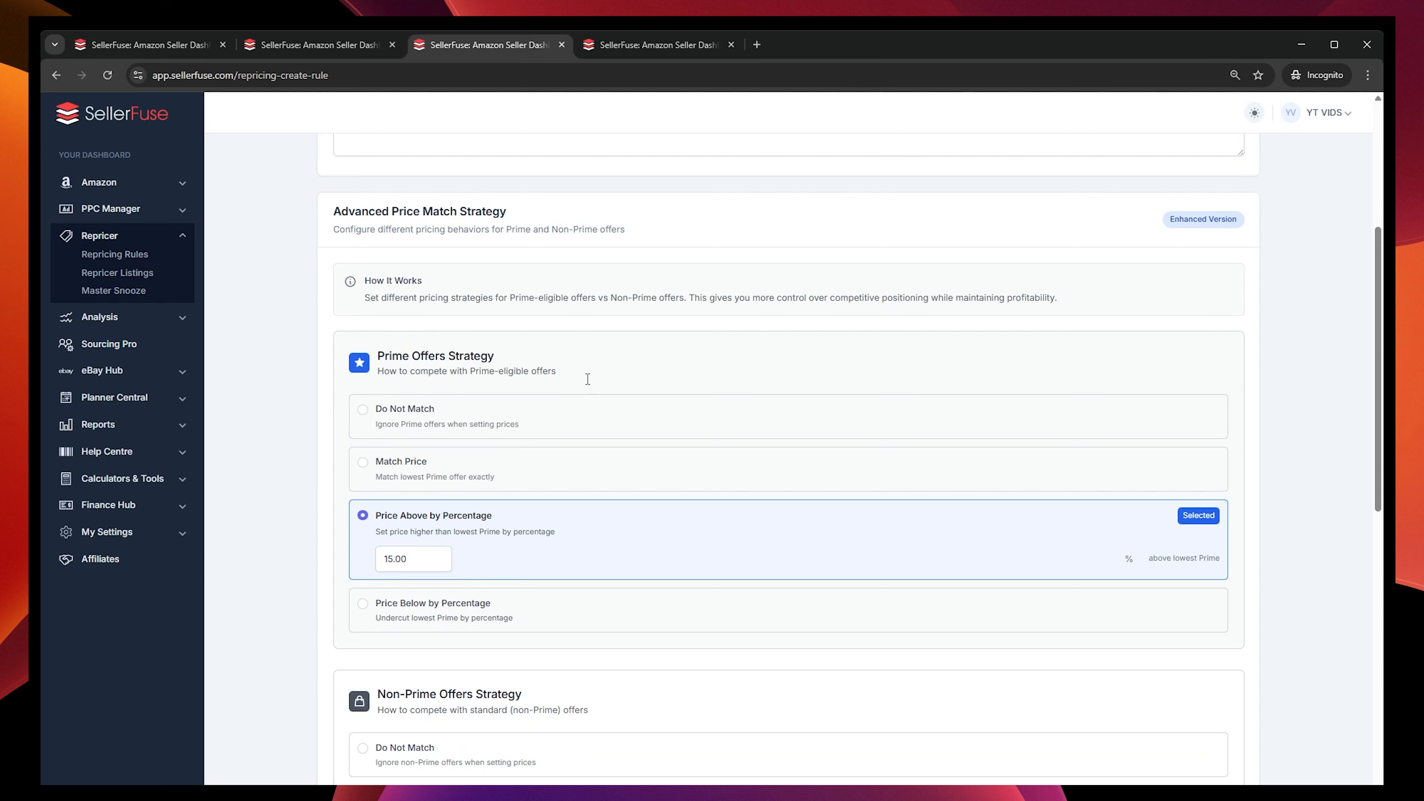
left_click(576, 469)
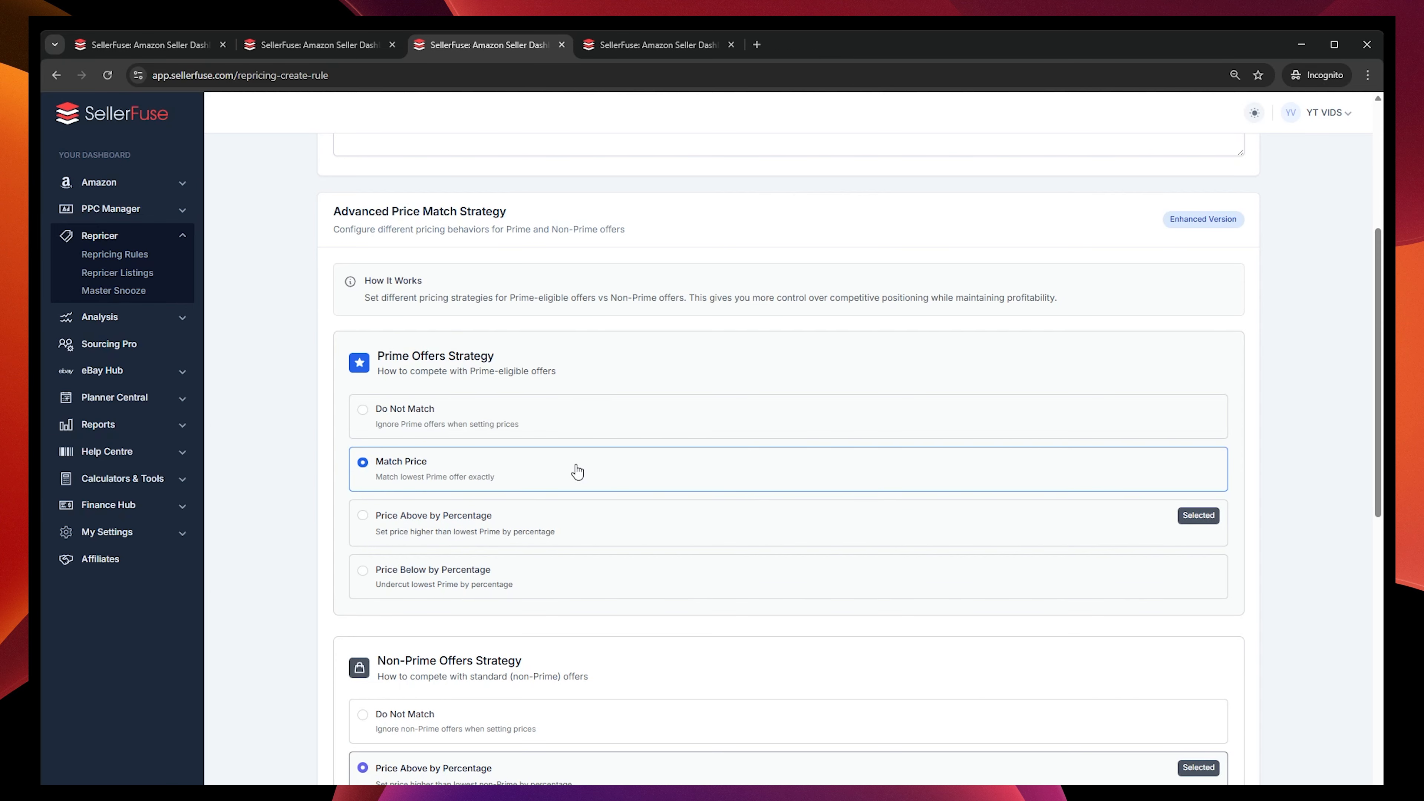
- Set the Non-Prime Offers Strategy to Price Above by Percentage with 20.00% above the lowest non-Prime offer
scroll(359, 549, "down", 4)
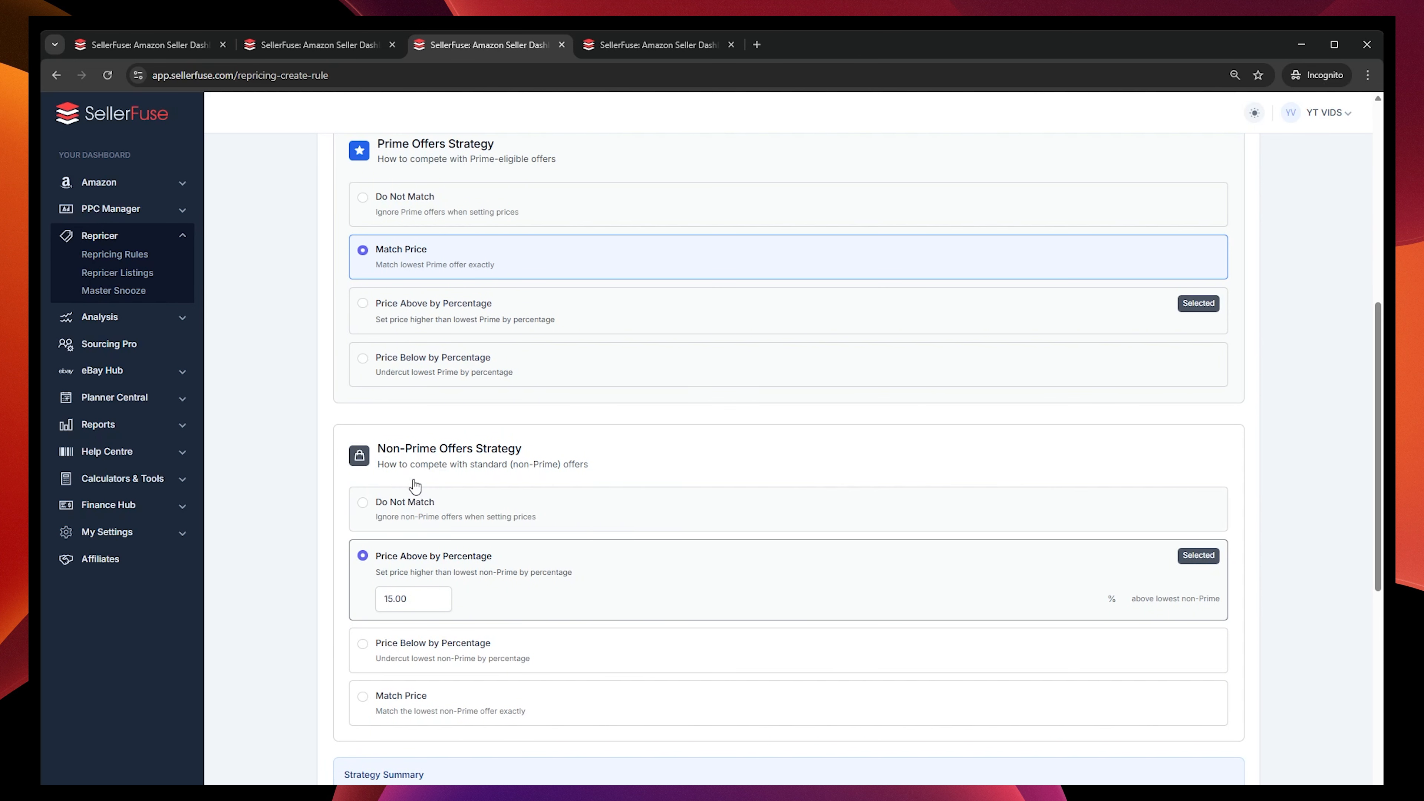
left_click(394, 511)
left_click_drag(378, 455, 434, 457)
left_click(434, 457)
left_click(417, 570)
double_click(421, 598)
type("20.00")
- Set the Minimum ROI in the ROI Guard section to 20.00%
scroll(461, 569, "down", 8)
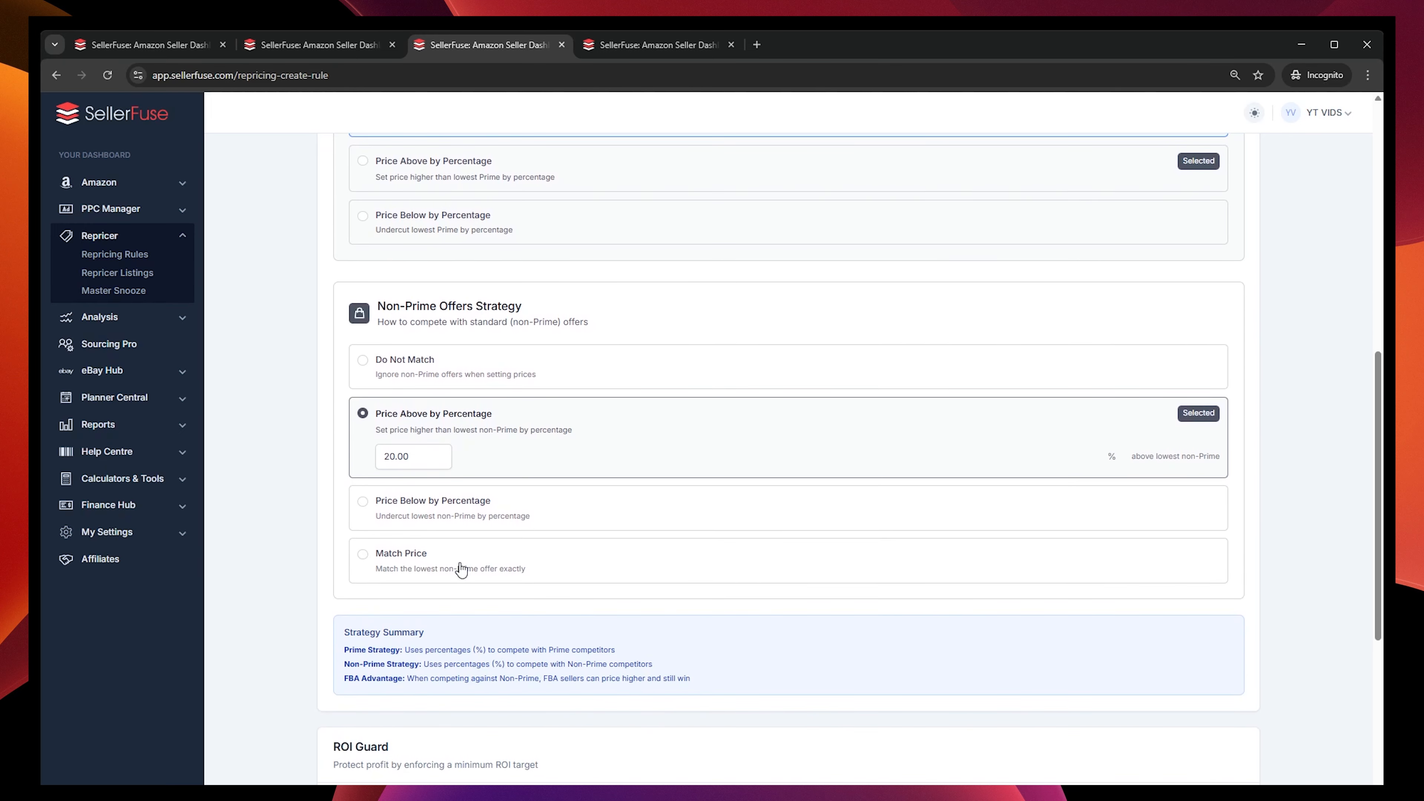
scroll(457, 551, "up", 20)
scroll(433, 557, "down", 14)
scroll(434, 557, "down", 5)
double_click(391, 570)
type("20.00")
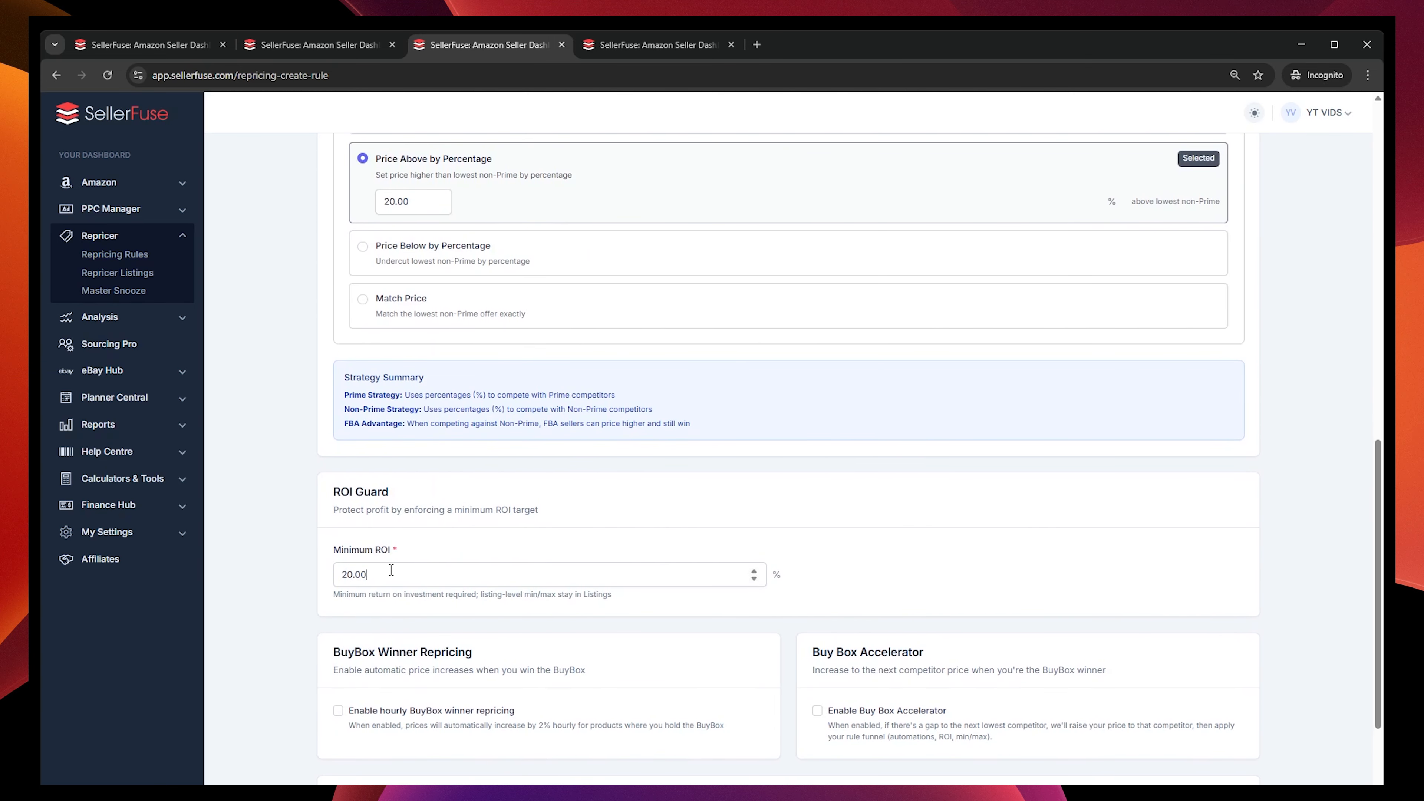
- Examine the rule's remaining sections, focusing on the BuyBox Winner Repricing option and its hourly increase description
scroll(321, 589, "down", 2)
scroll(322, 559, "down", 5)
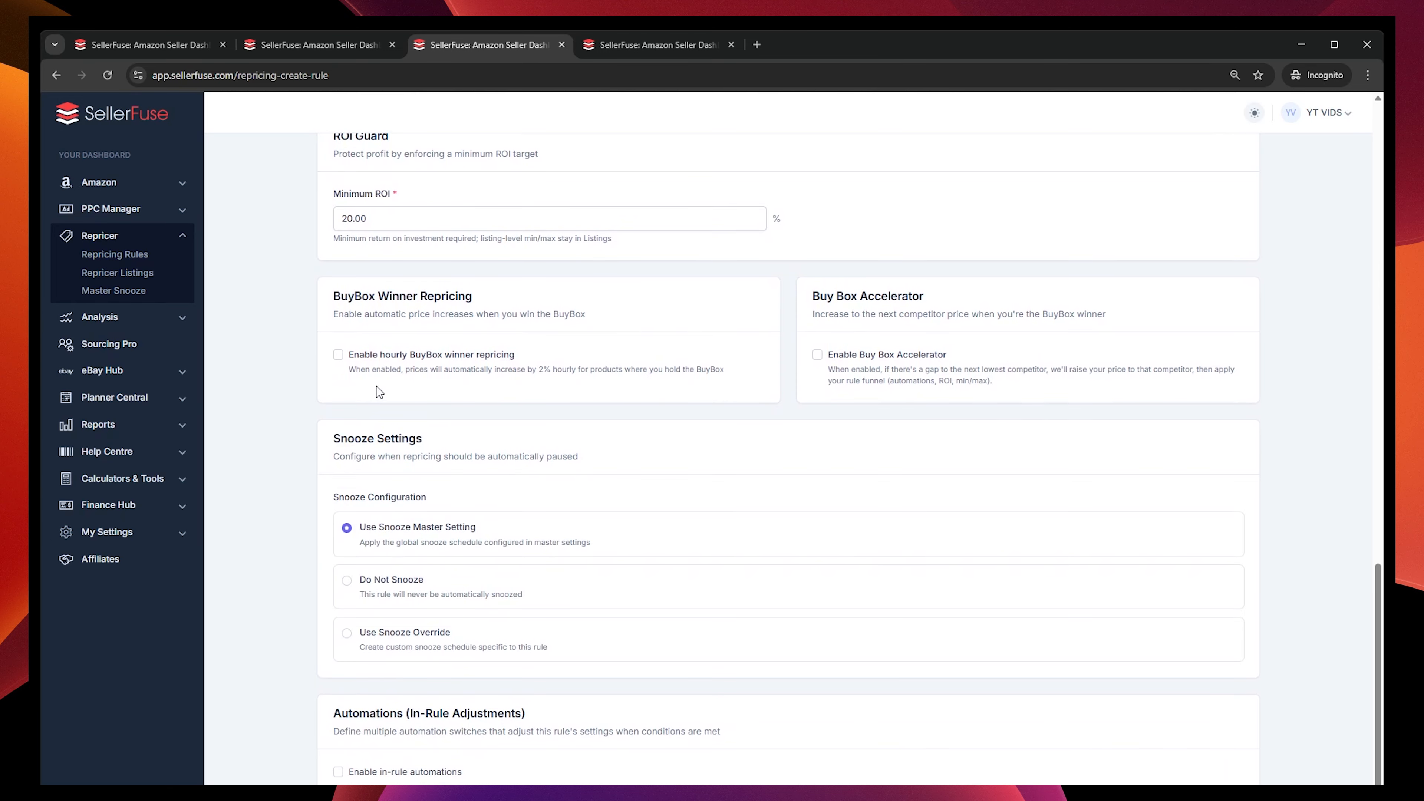
scroll(499, 454, "up", 3)
scroll(662, 553, "down", 1)
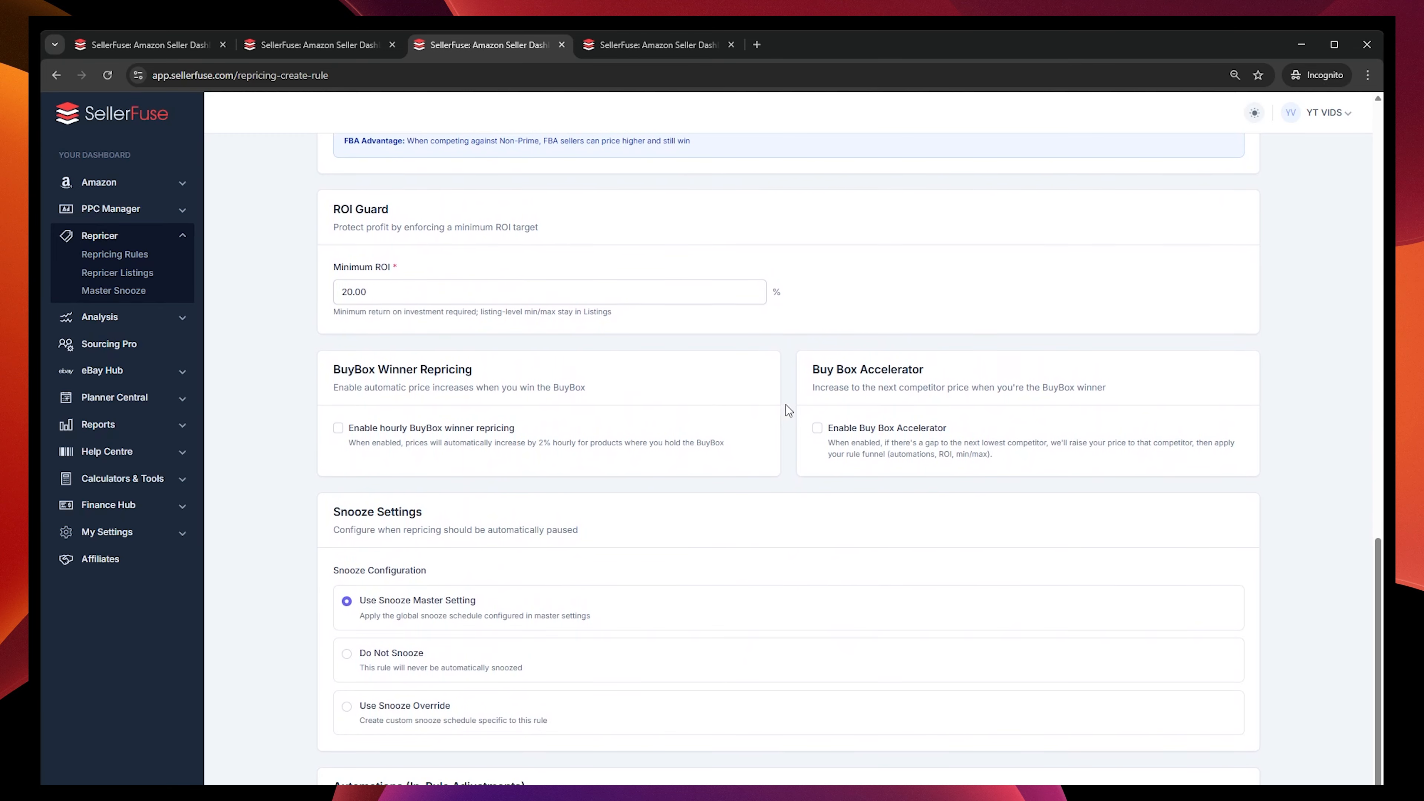
scroll(785, 538, "down", 5)
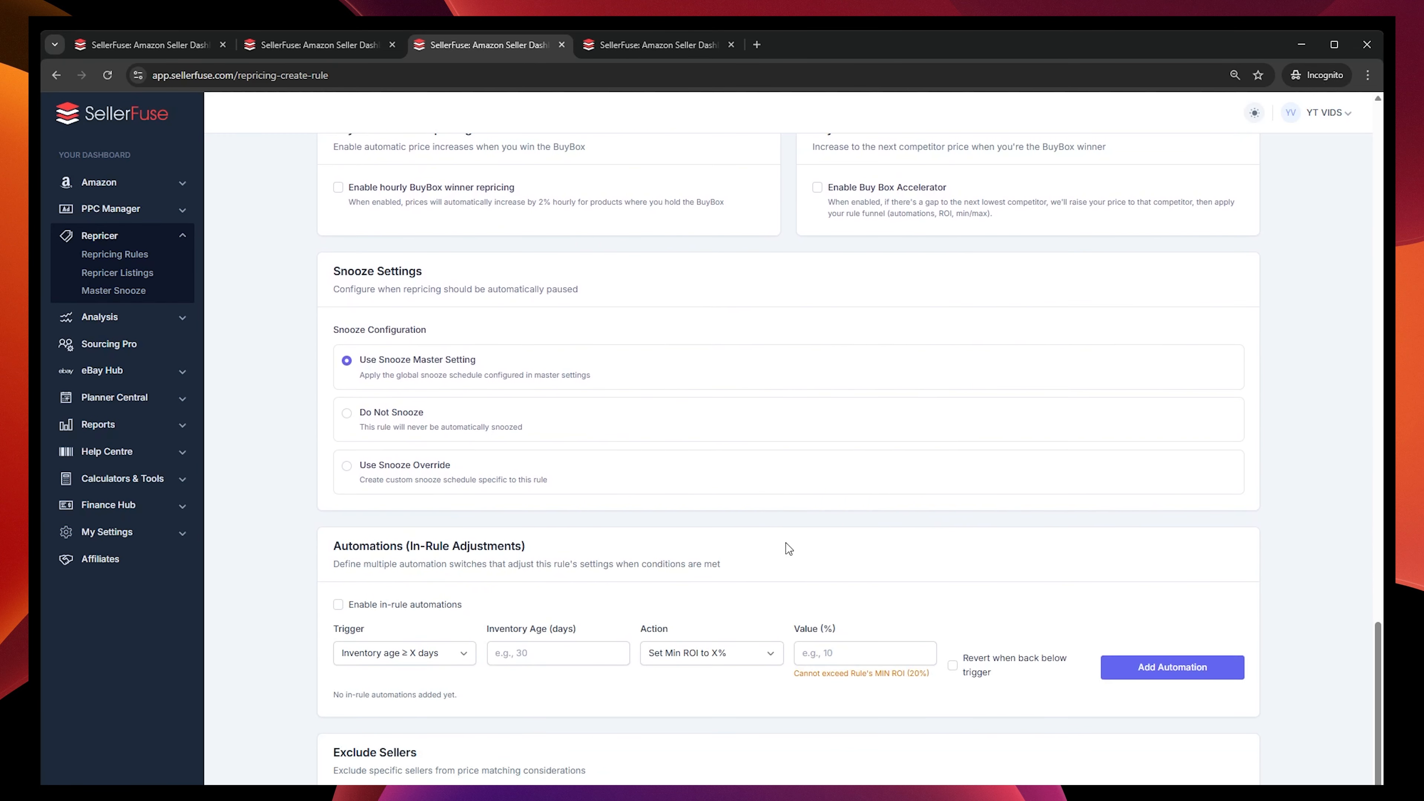
scroll(310, 483, "up", 10)
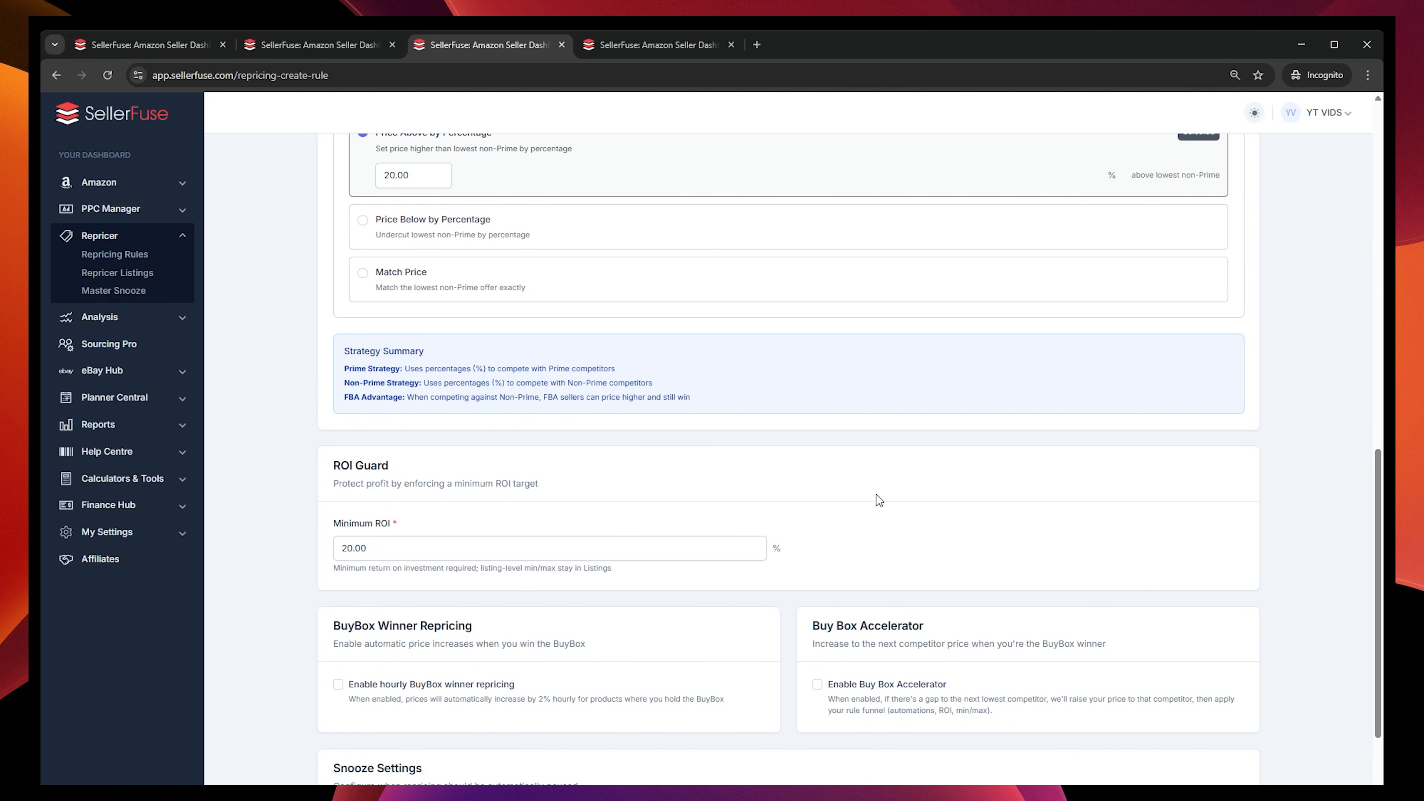
scroll(886, 533, "down", 8)
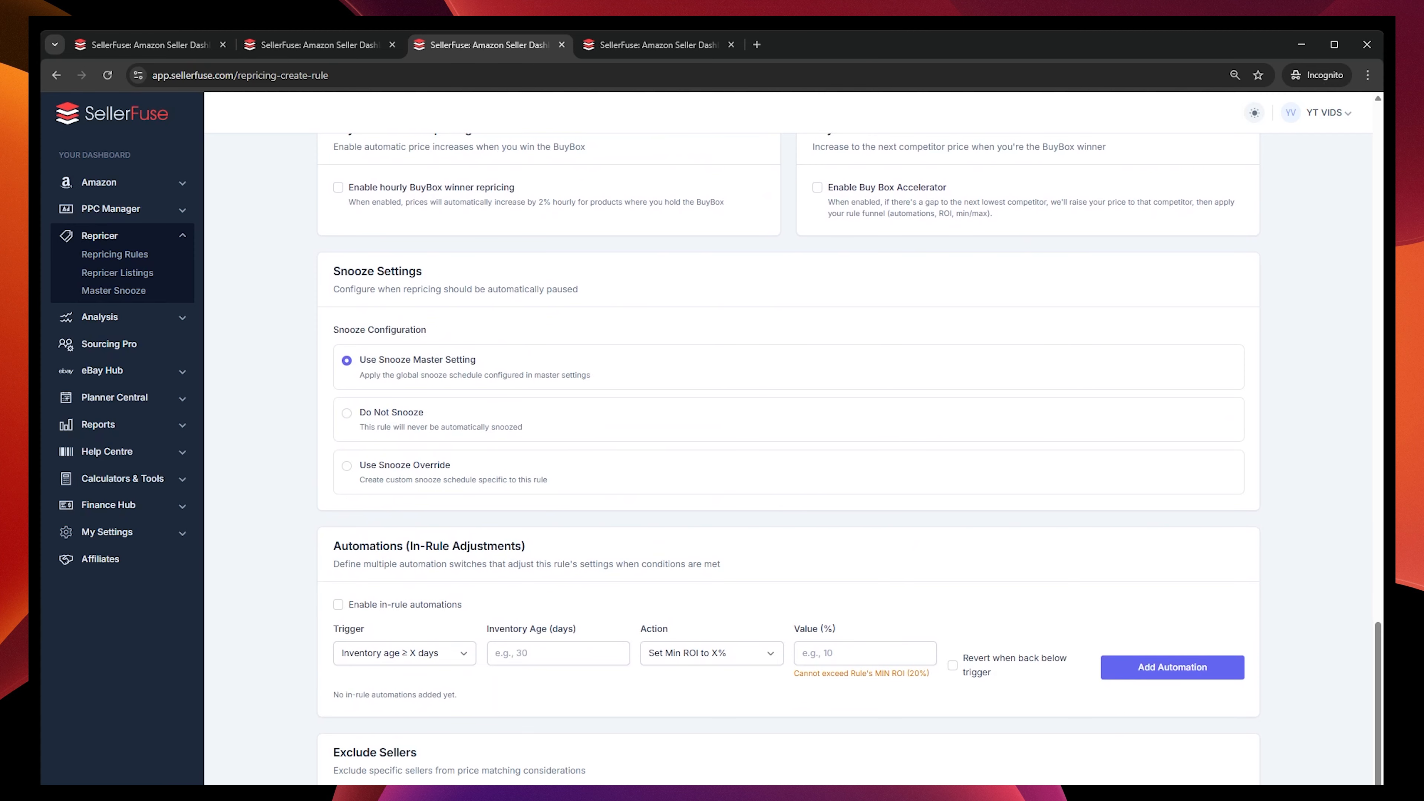
scroll(764, 623, "up", 6)
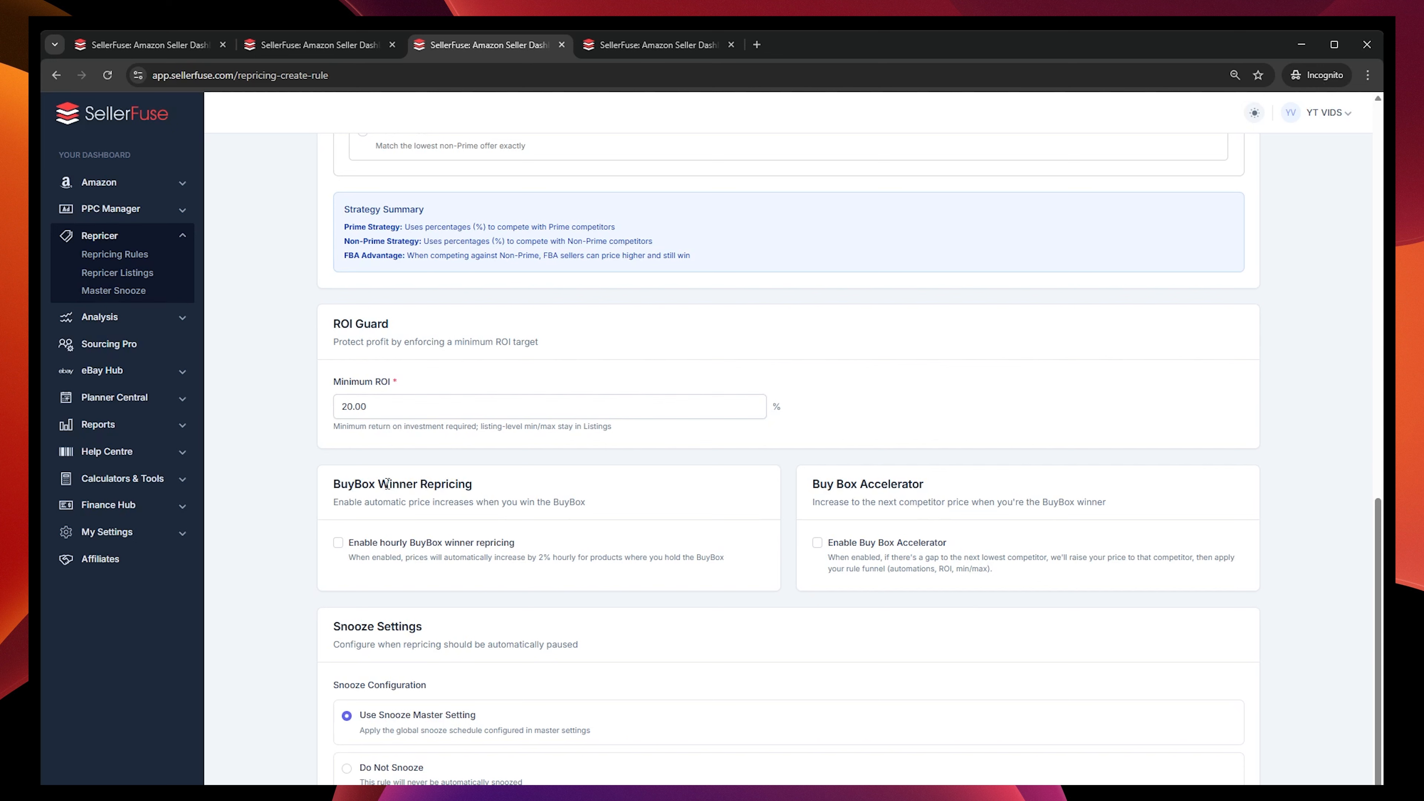
triple_click(417, 477)
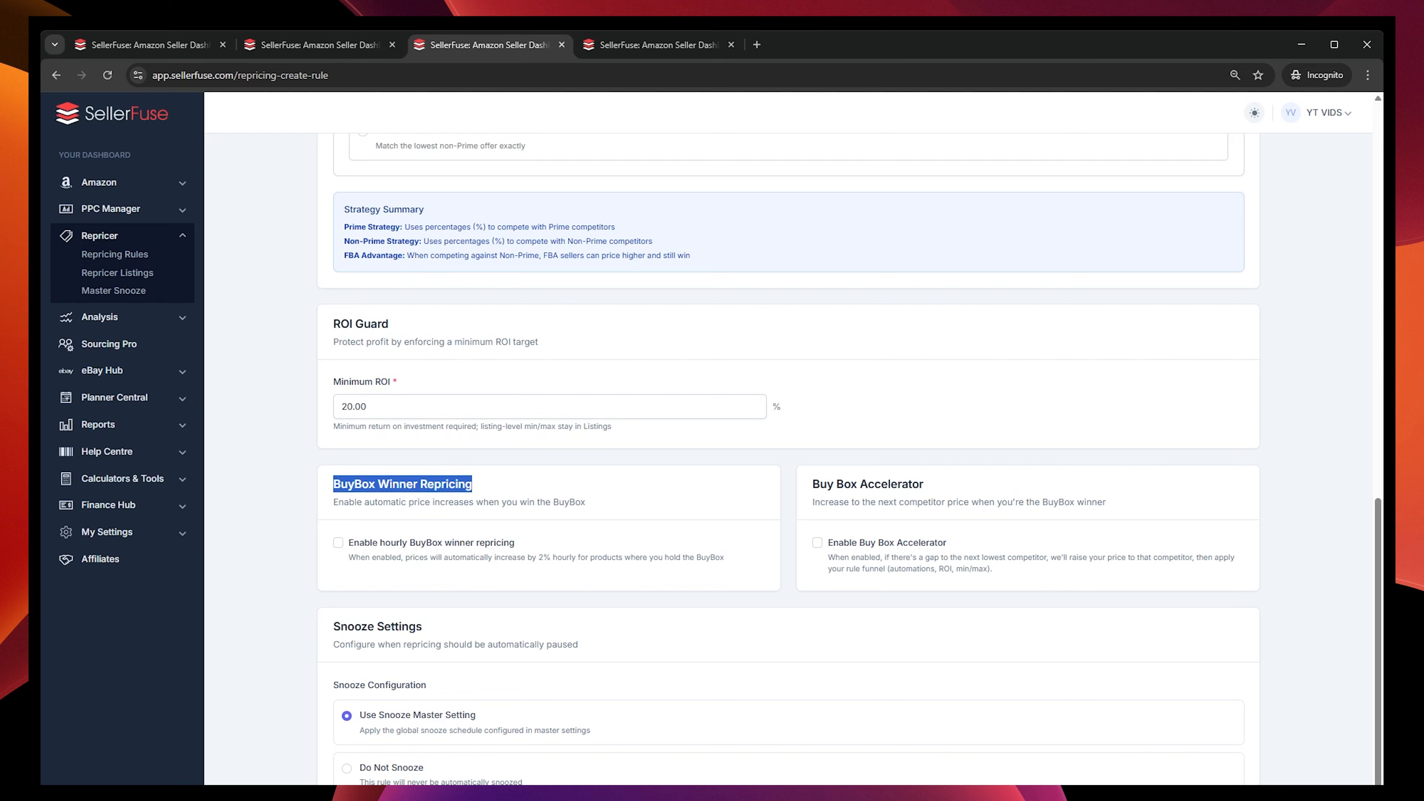
left_click(434, 504)
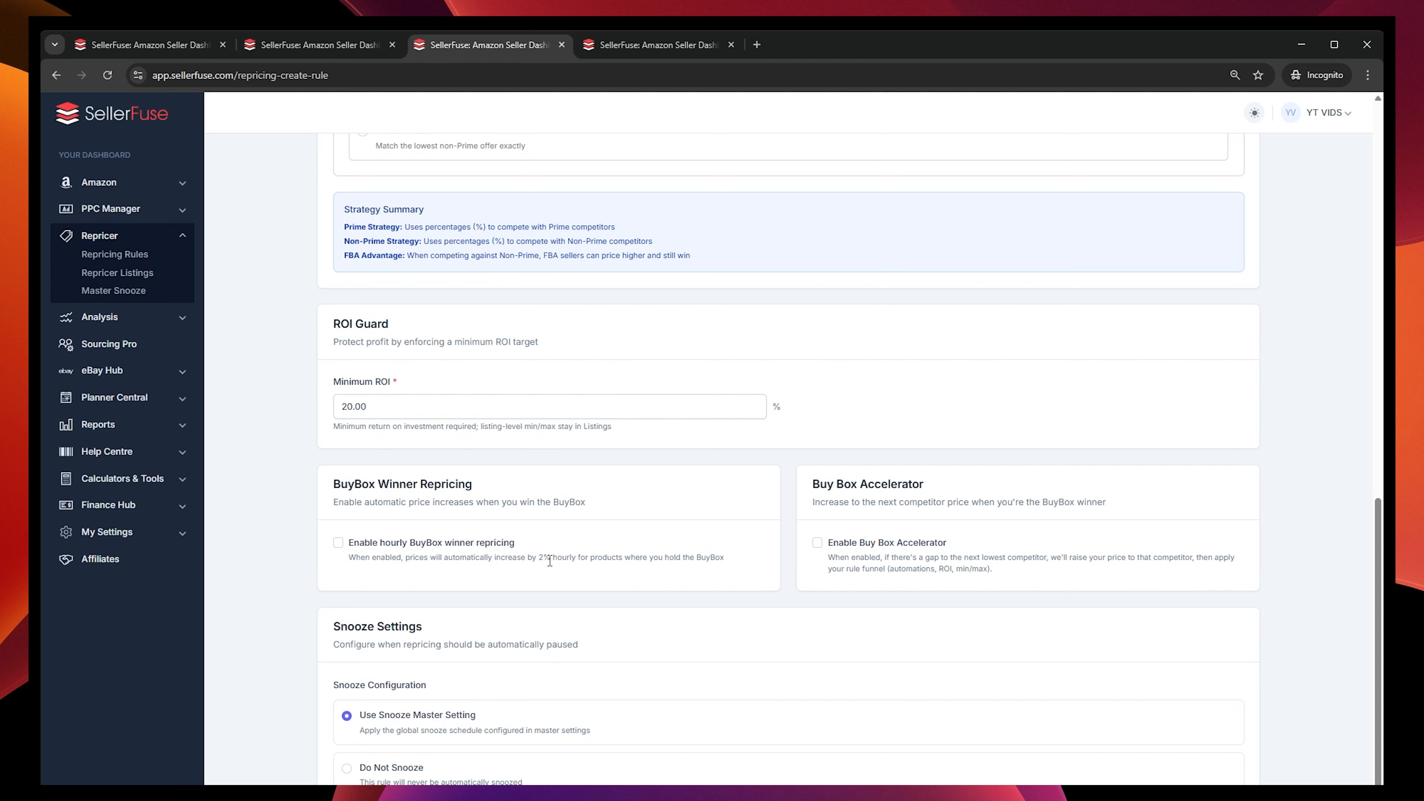
left_click_drag(540, 557, 551, 557)
left_click(623, 541)
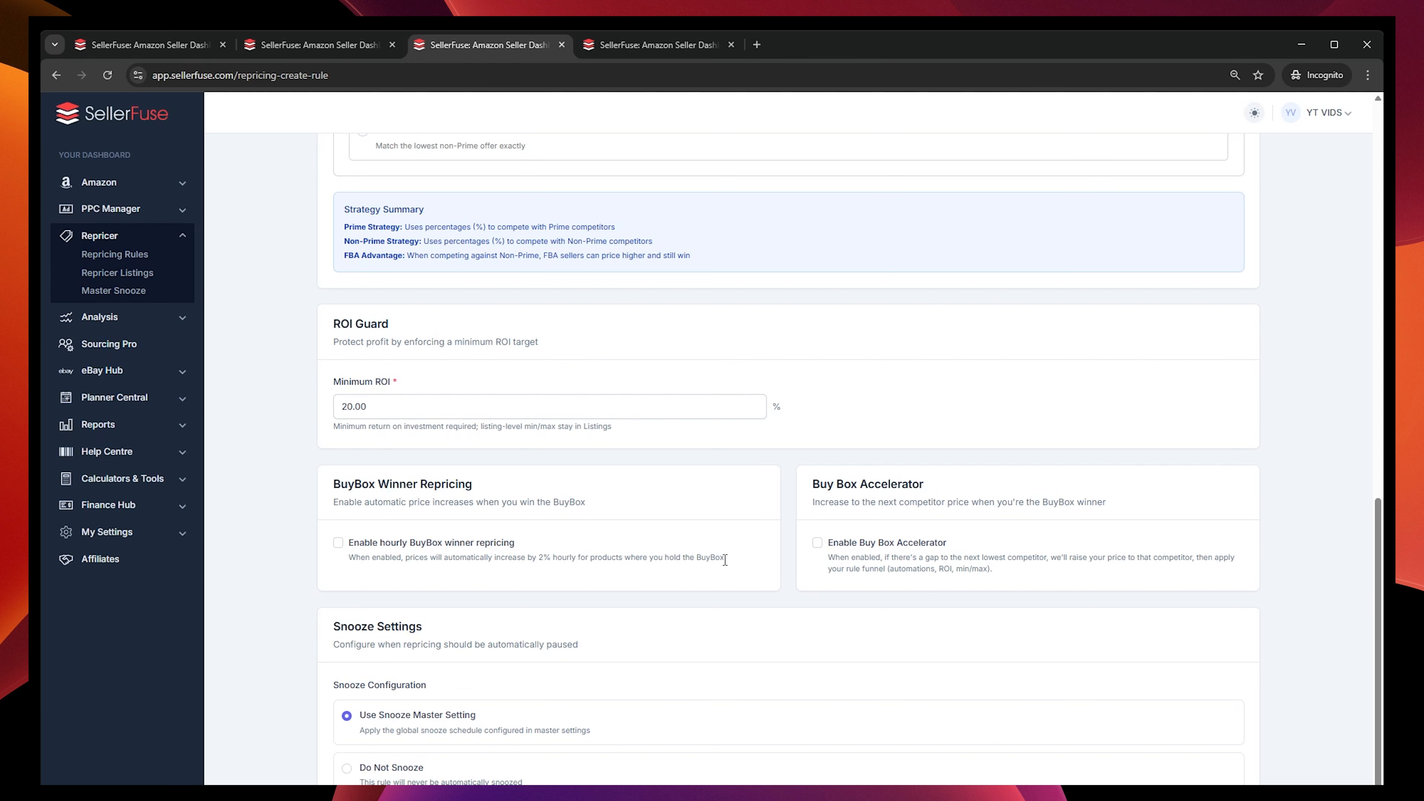
- Compare the Prime and Non-Prime price match strategies with the ROI Guard and Buy Box Accelerator options
scroll(726, 559, "up", 15)
scroll(473, 550, "down", 15)
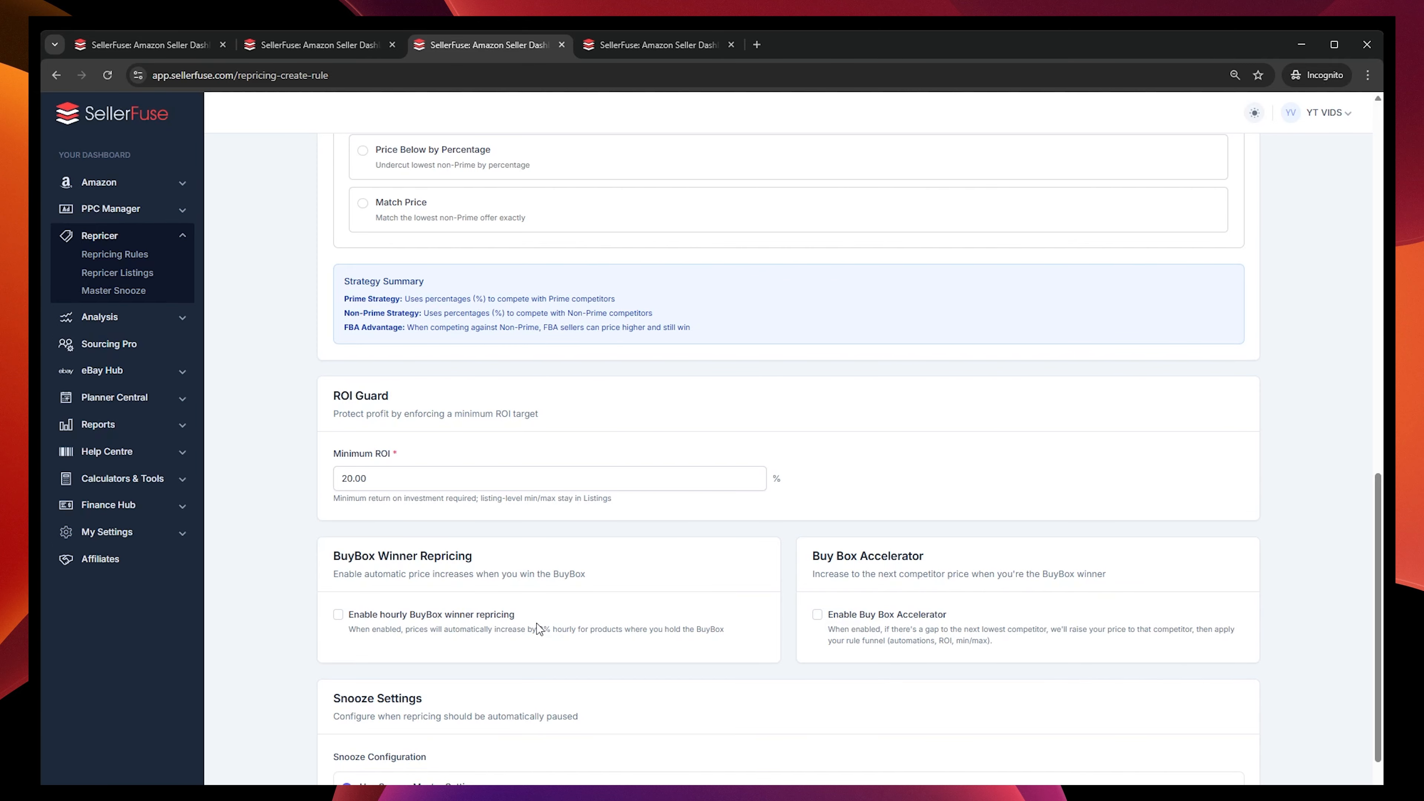
scroll(454, 584, "down", 1)
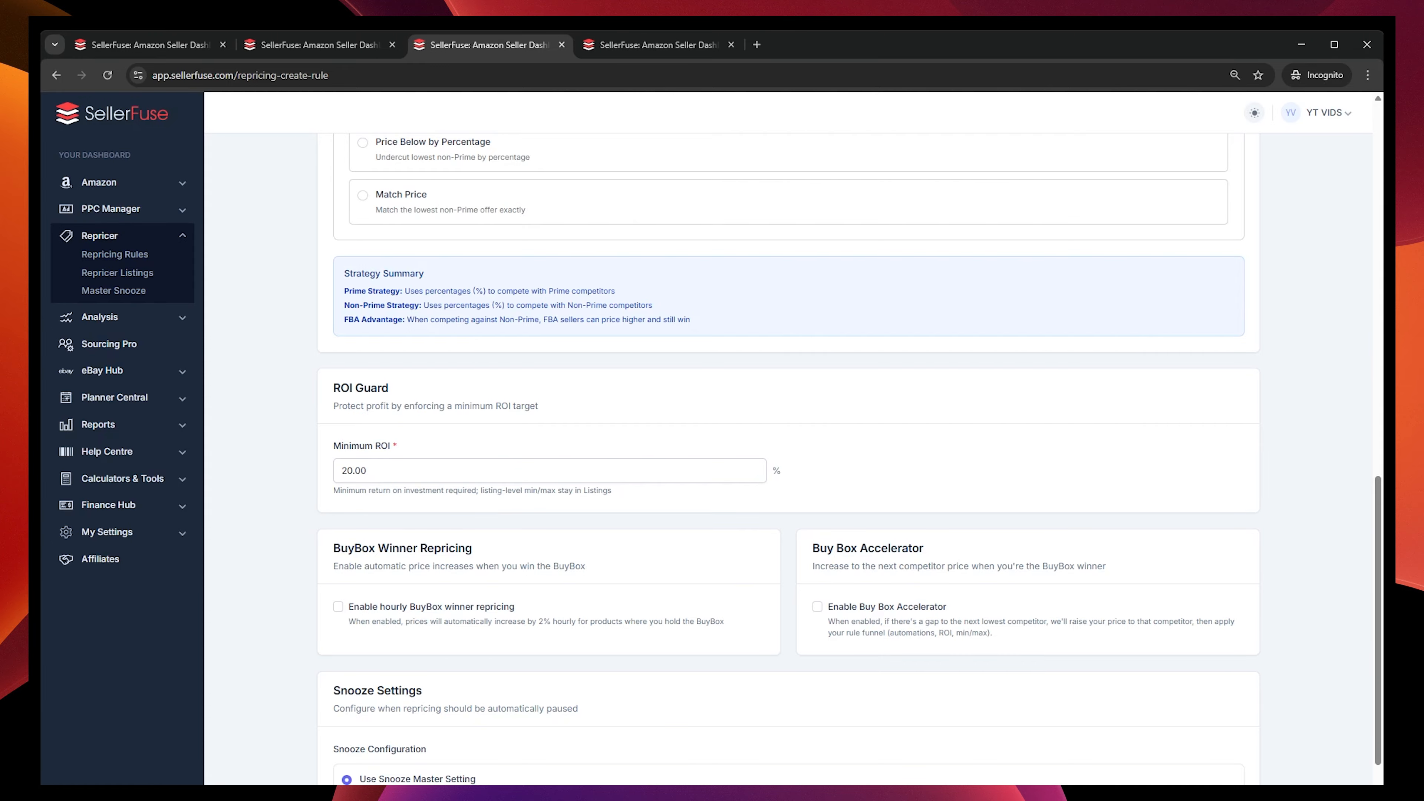
scroll(1062, 640, "down", 1)
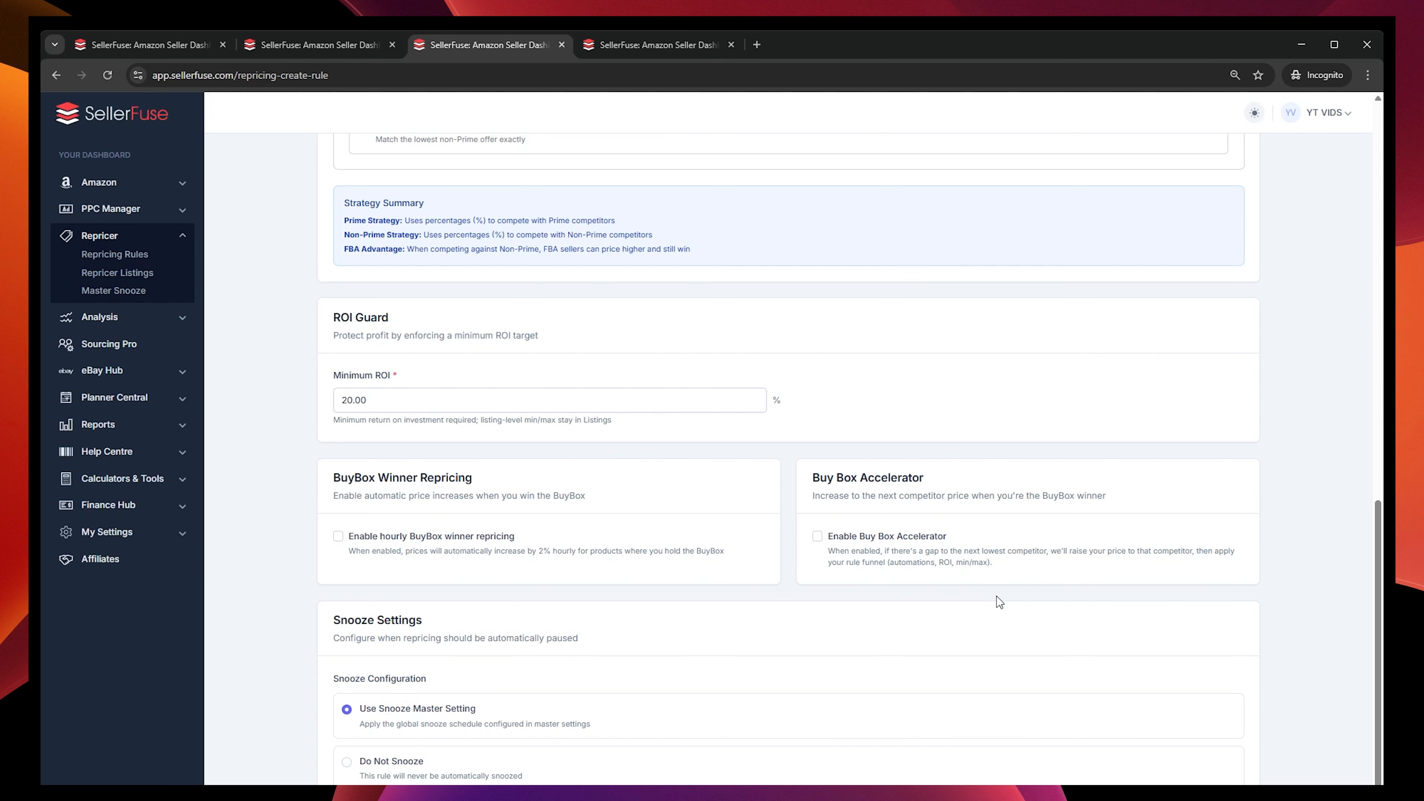
scroll(999, 602, "up", 10)
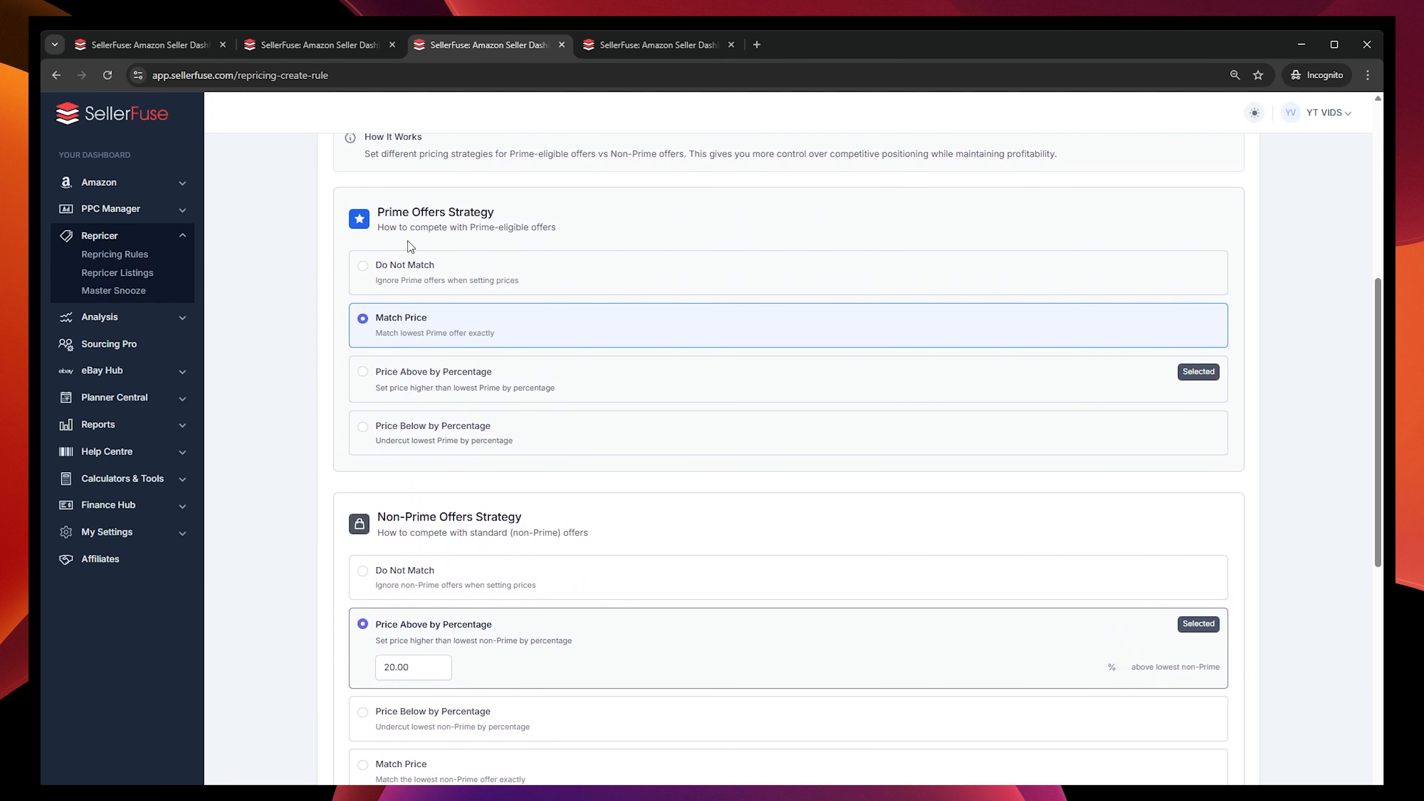
scroll(804, 589, "down", 10)
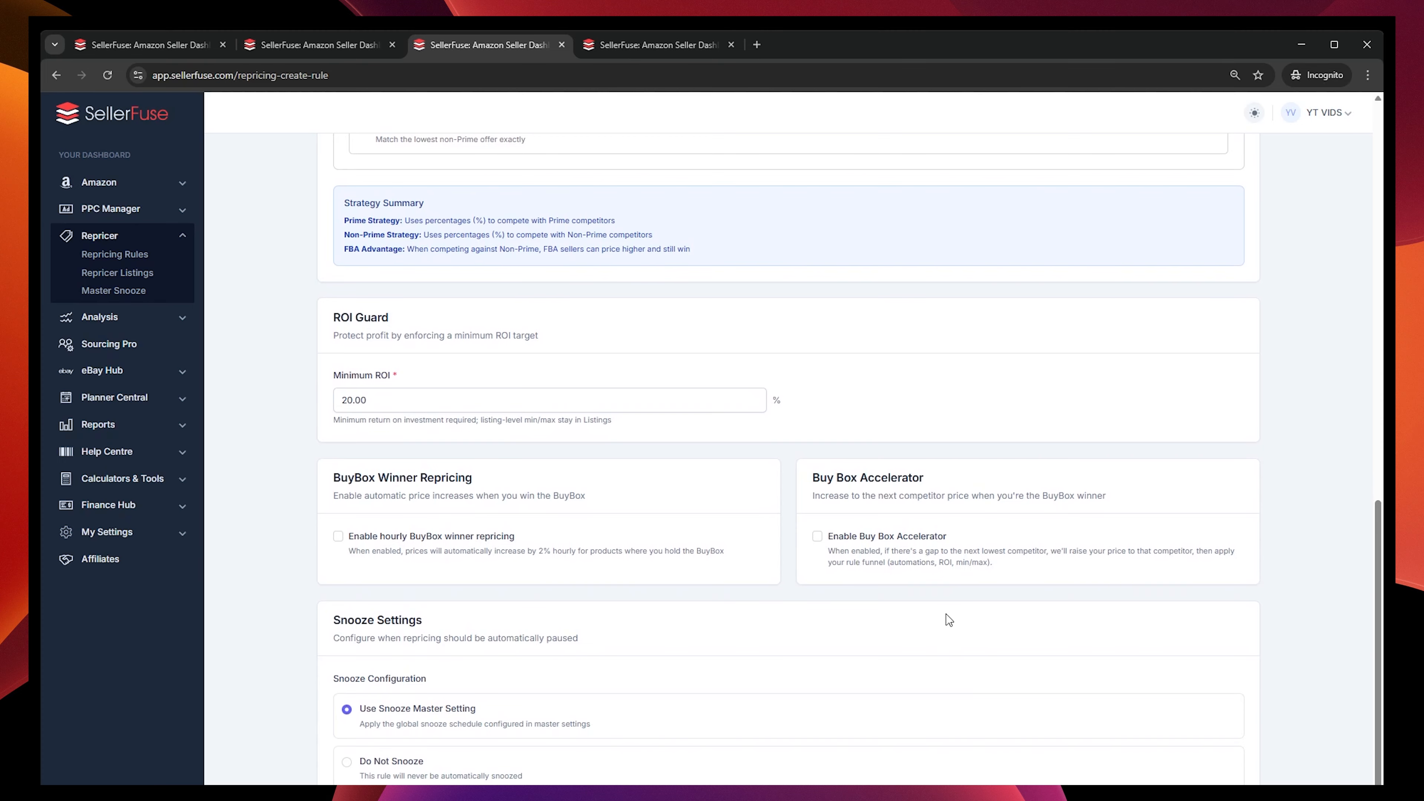
scroll(947, 620, "up", 10)
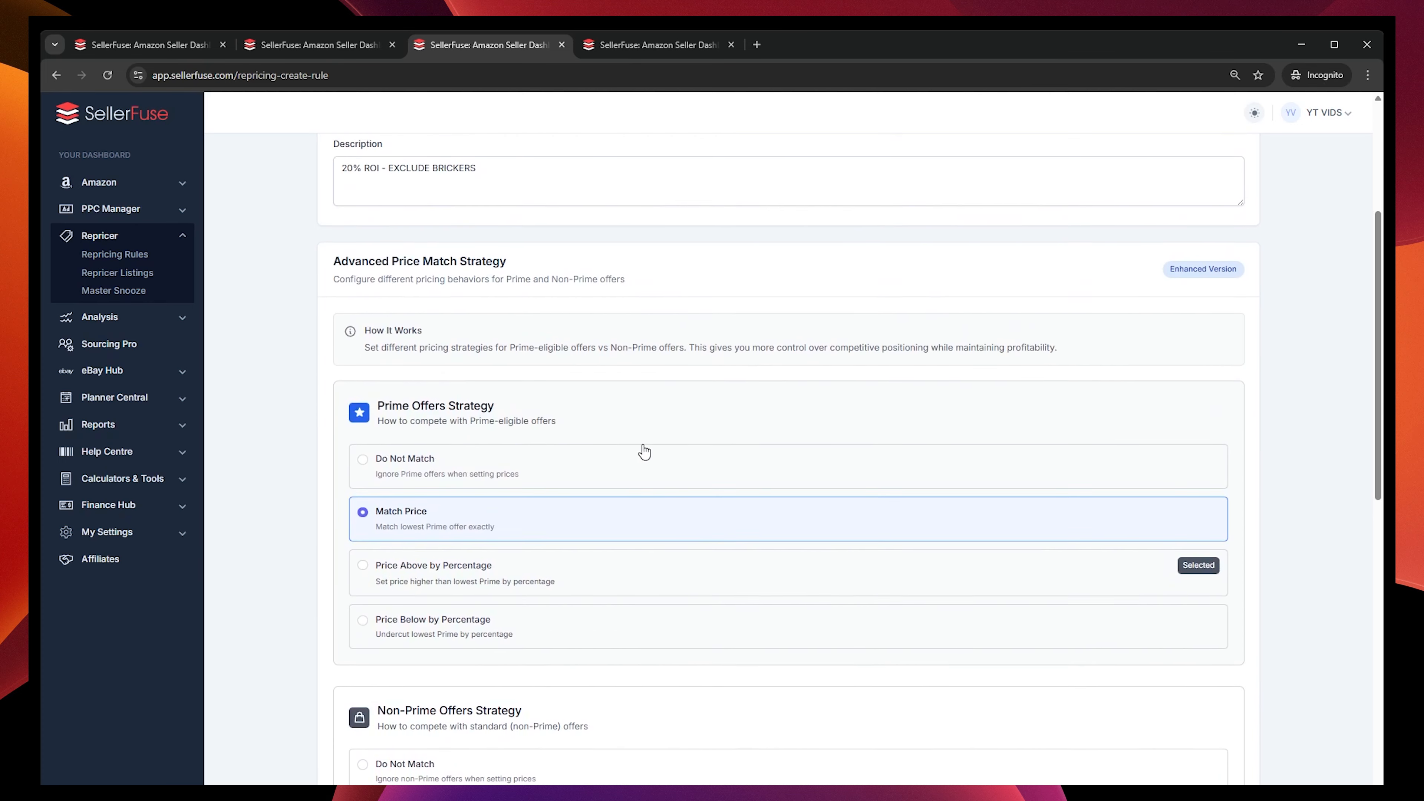
scroll(598, 467, "down", 8)
scroll(750, 519, "up", 8)
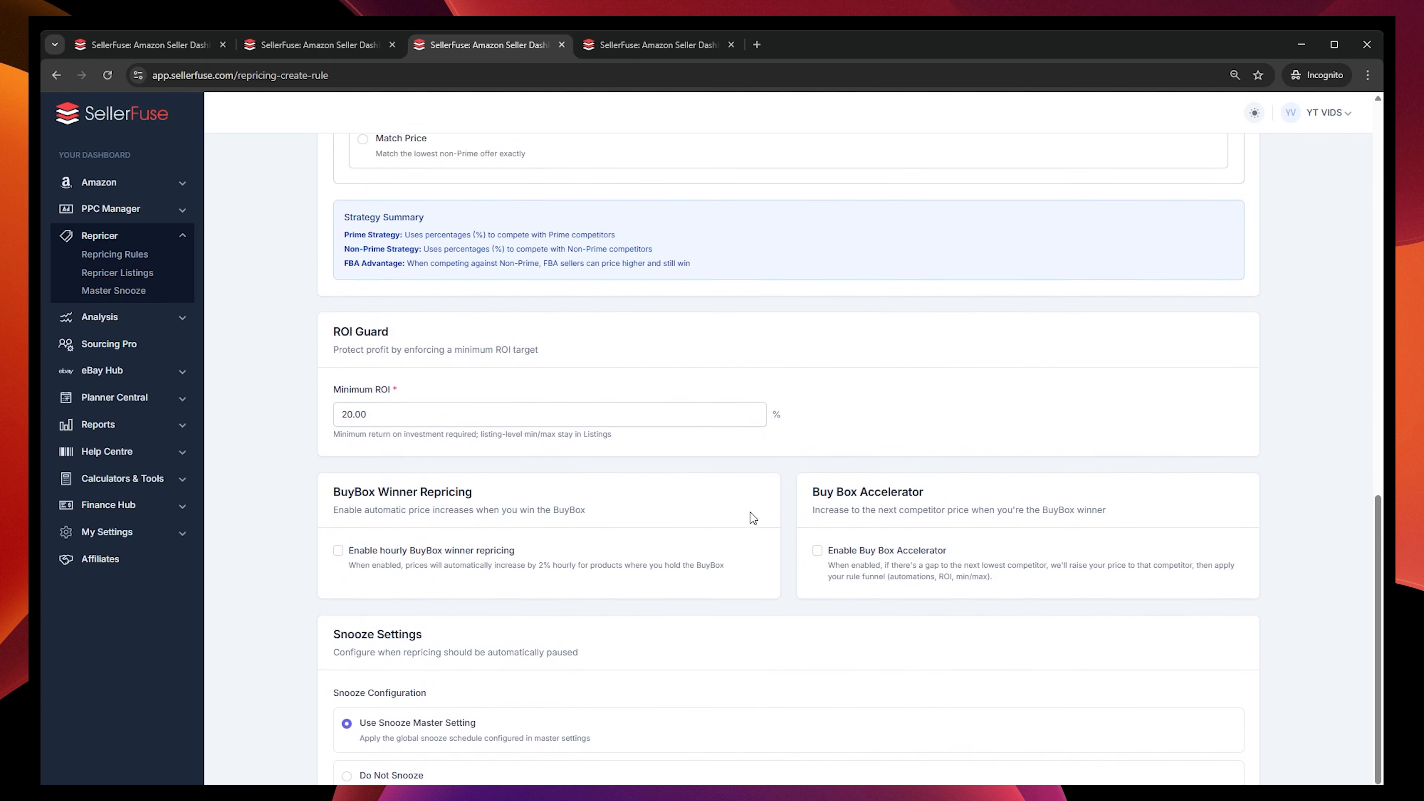
scroll(737, 538, "up", 1)
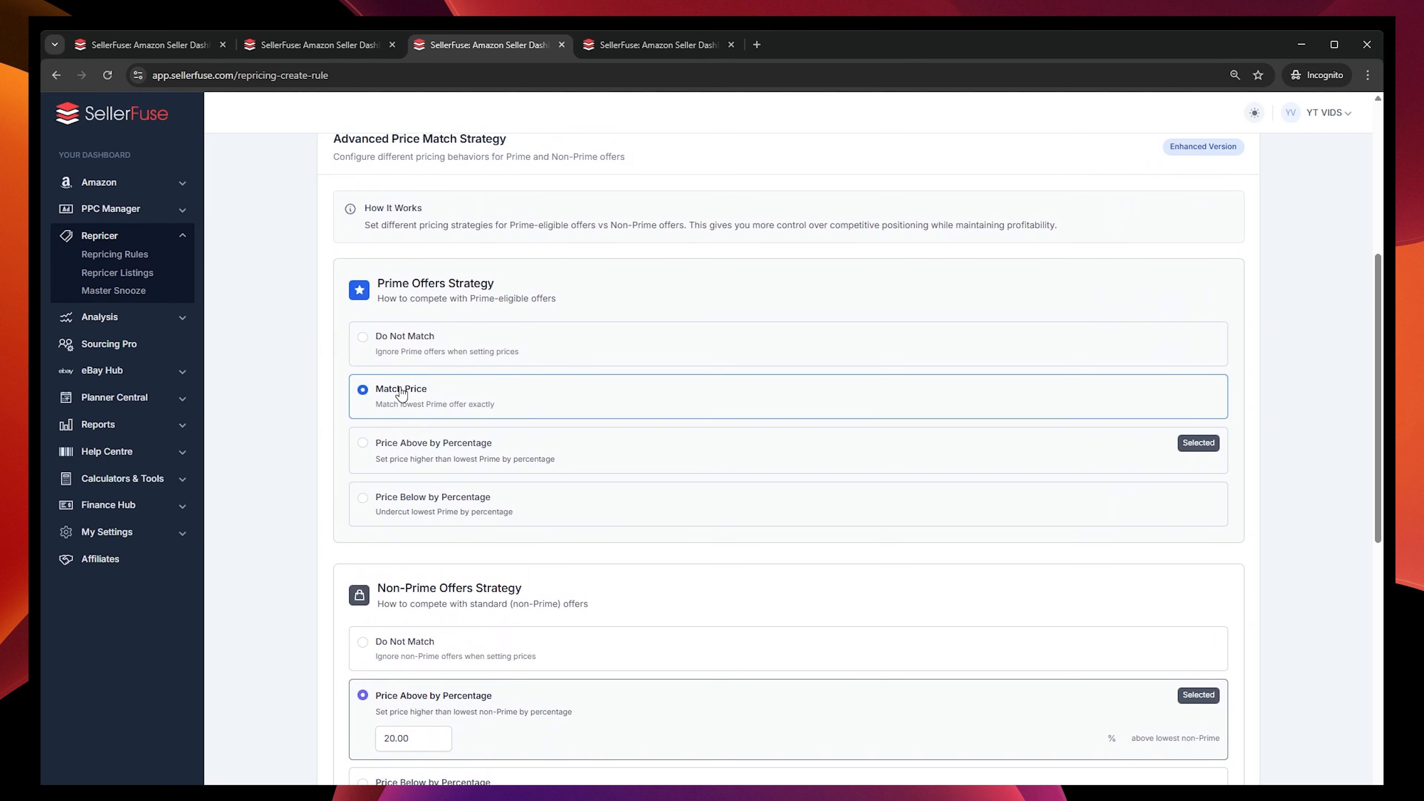
scroll(992, 713, "down", 10)
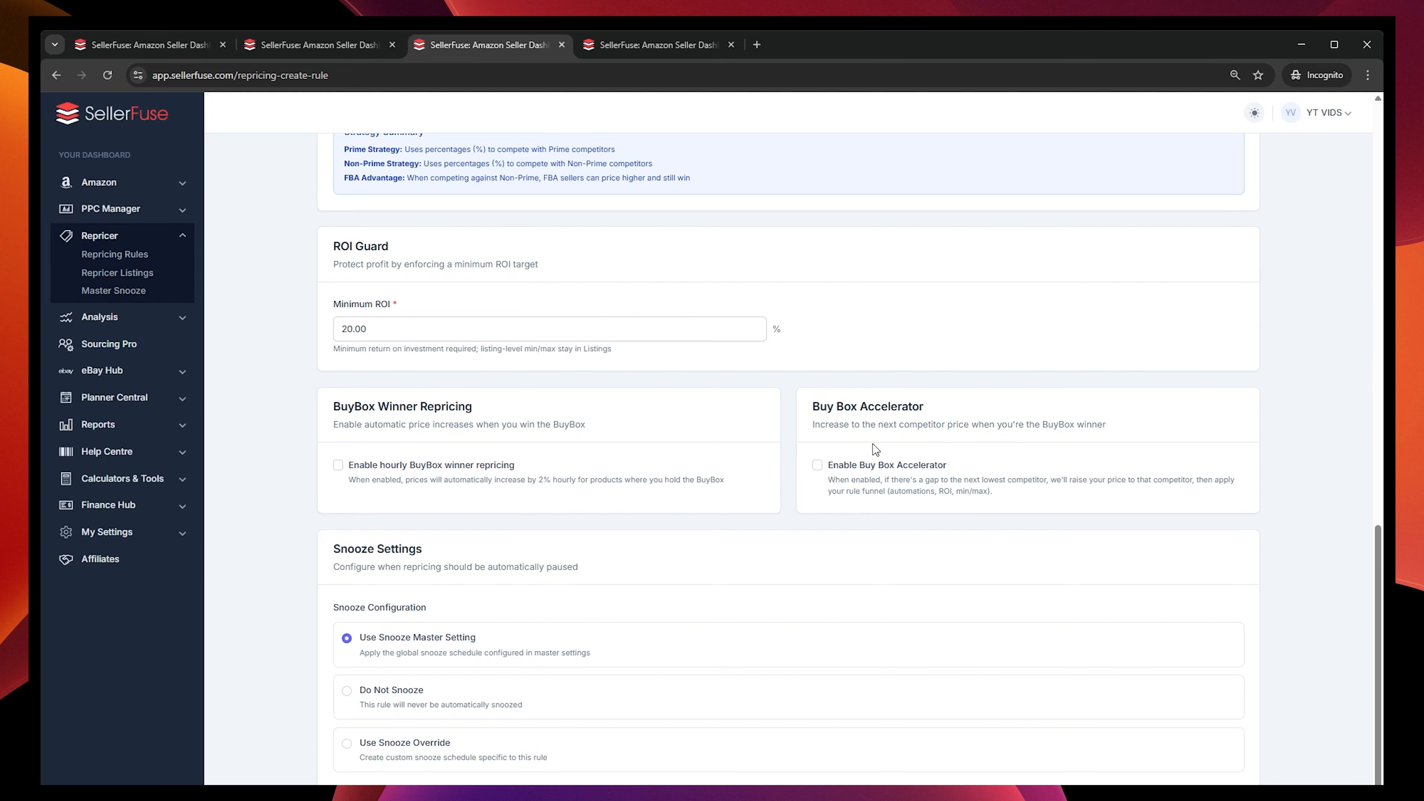
- Enable the Buy Box Accelerator and hourly BuyBox winner repricing for the rule
left_click(817, 465)
left_click(405, 468)
scroll(856, 538, "down", 4)
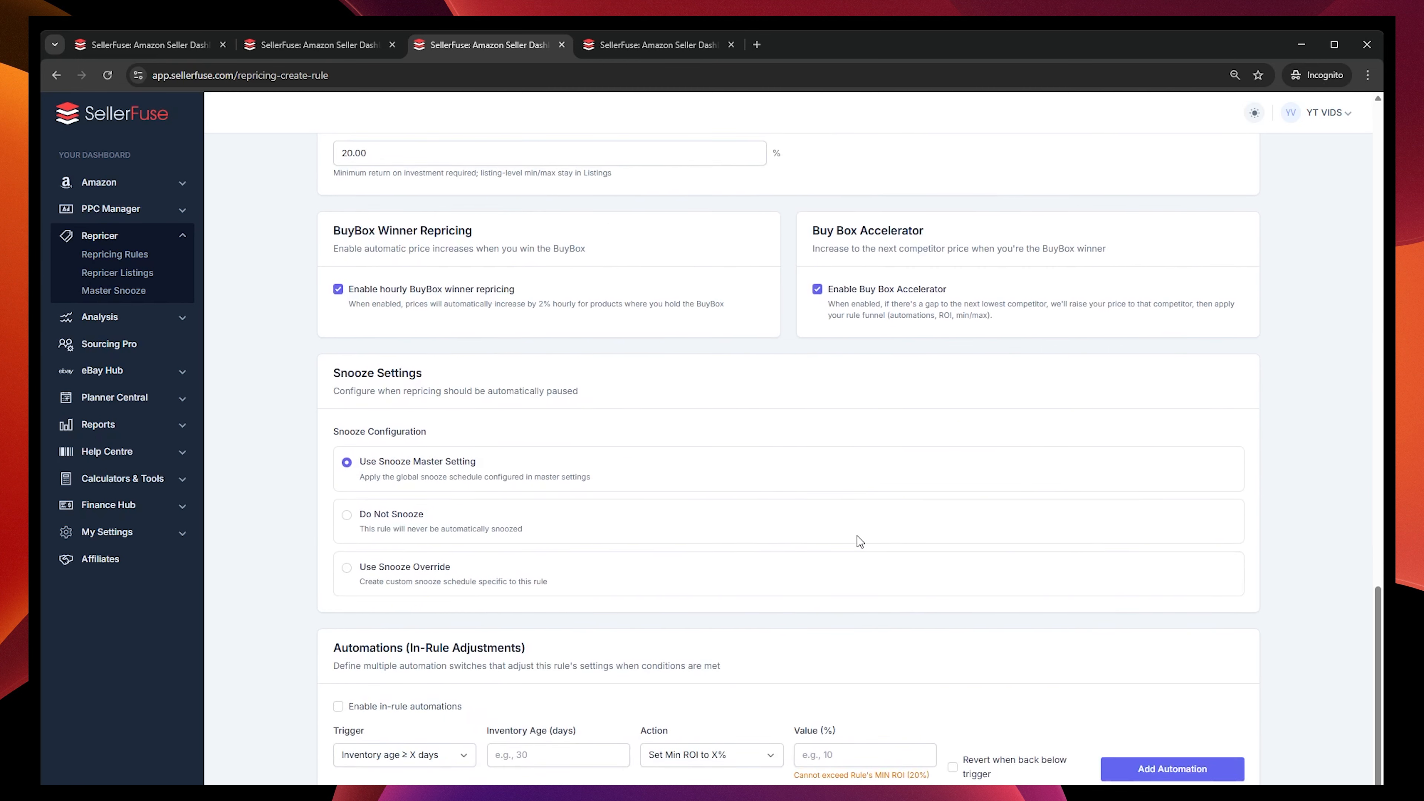
- Disable hourly BuyBox winner repricing and the Buy Box Accelerator again
scroll(857, 516, "up", 3)
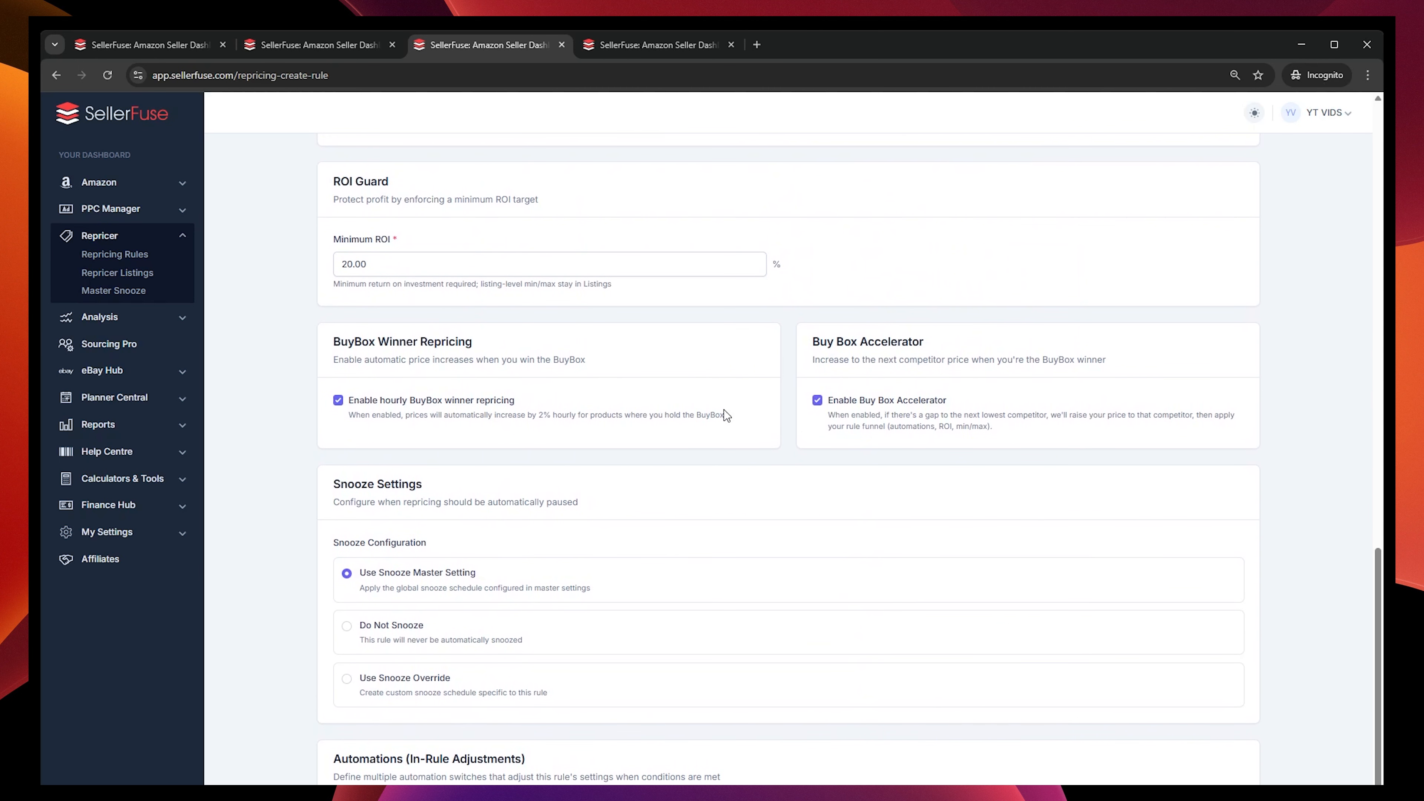
left_click(366, 405)
left_click(856, 408)
scroll(455, 262, "down", 4)
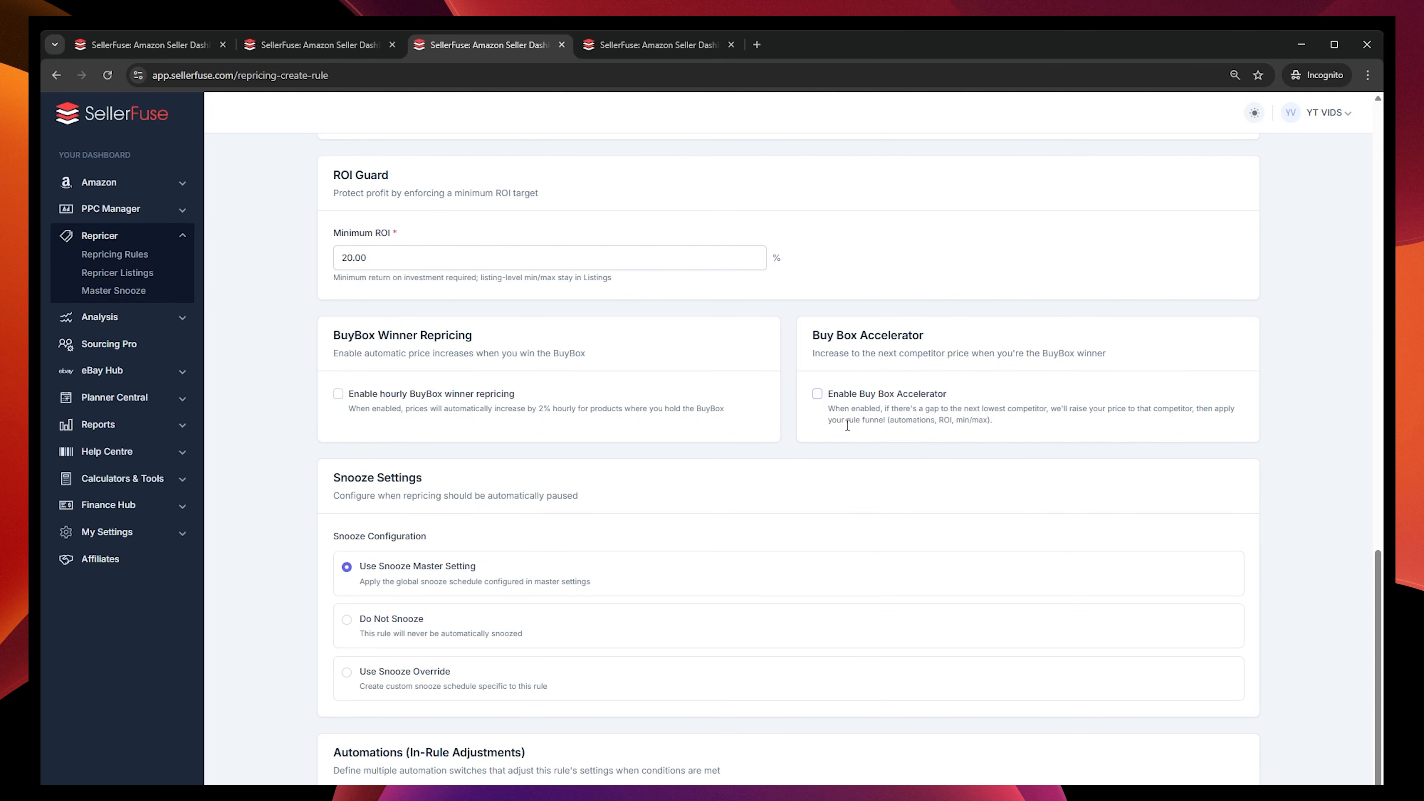
scroll(455, 261, "up", 3)
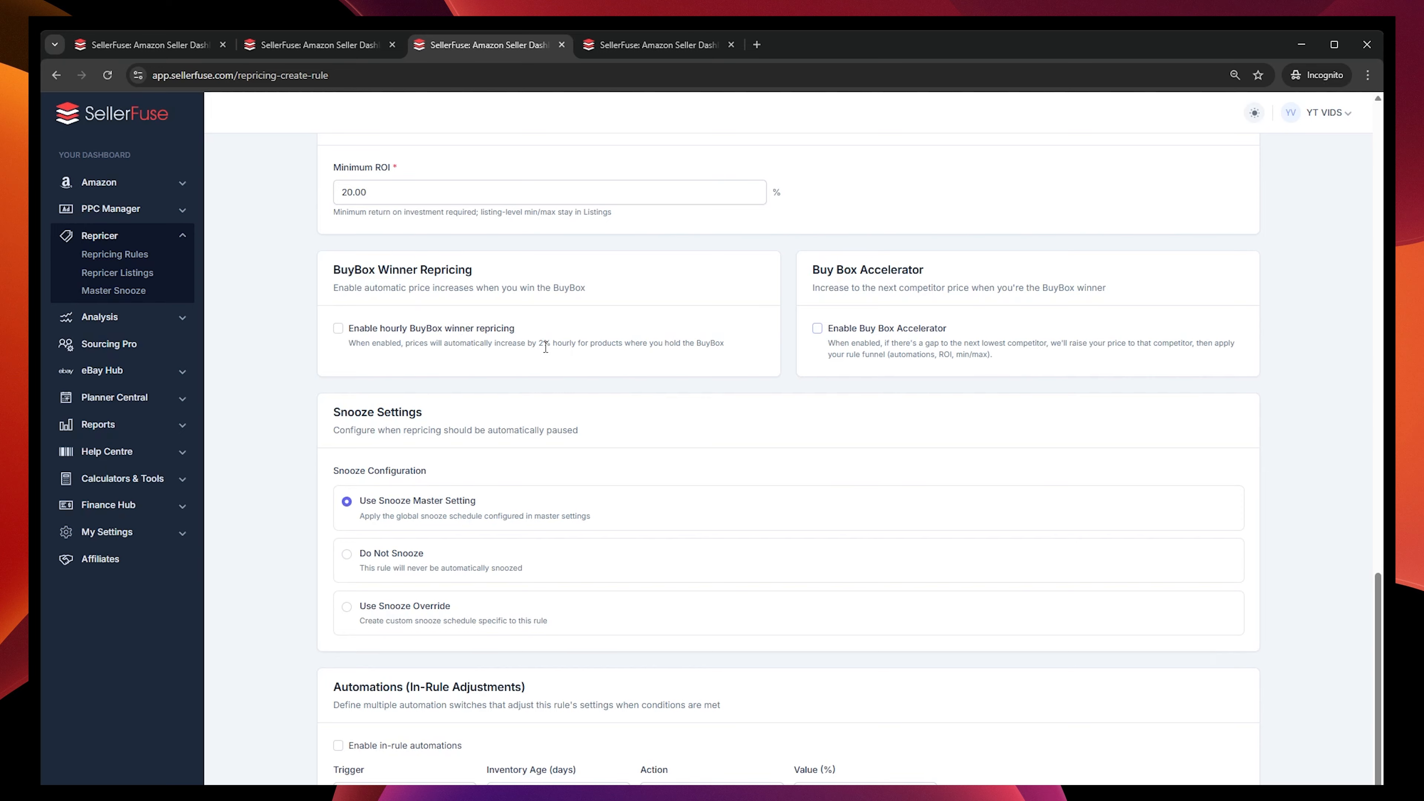
scroll(546, 346, "down", 3)
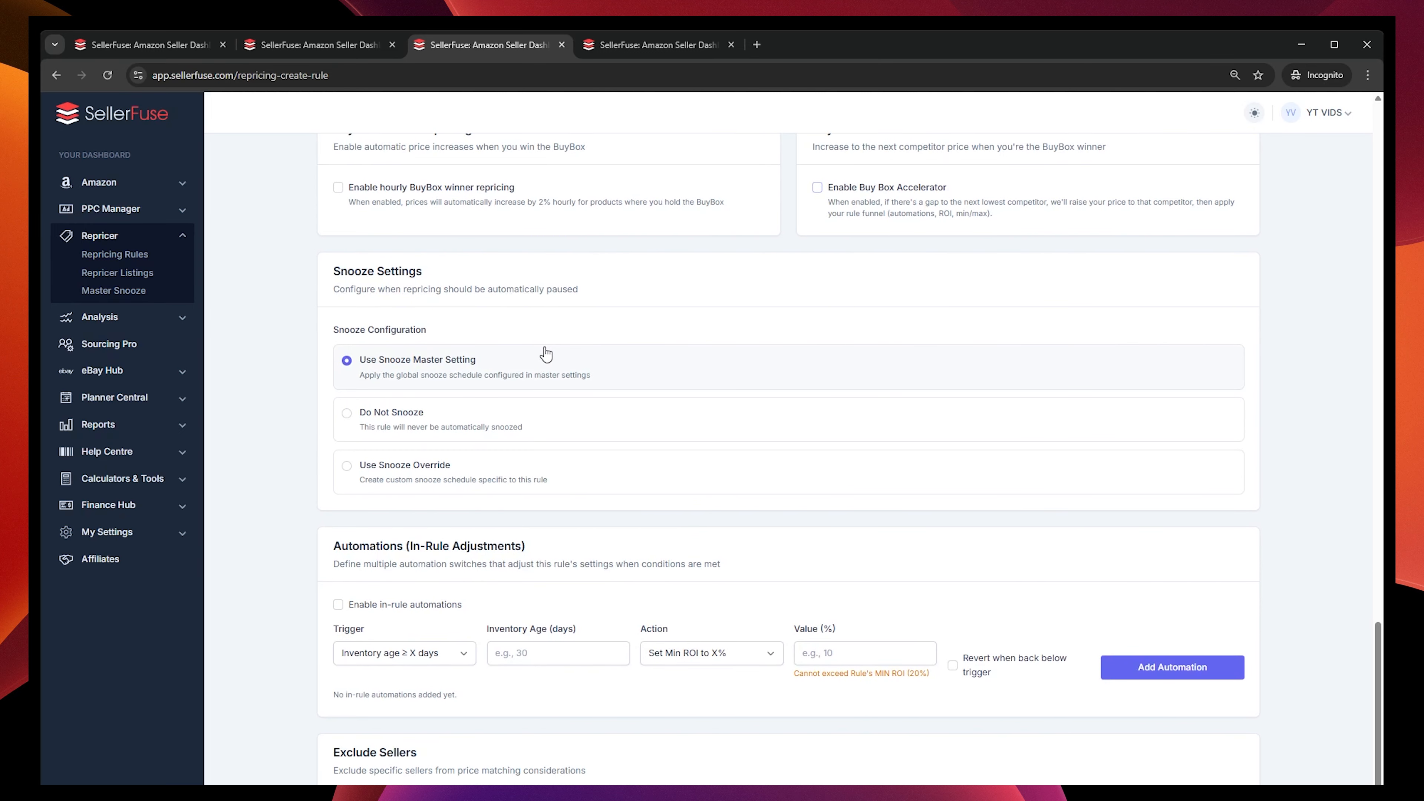
- Compare the rule's Snooze Configuration options with the global schedule on the Manage Master Snooze page
scroll(546, 354, "up", 3)
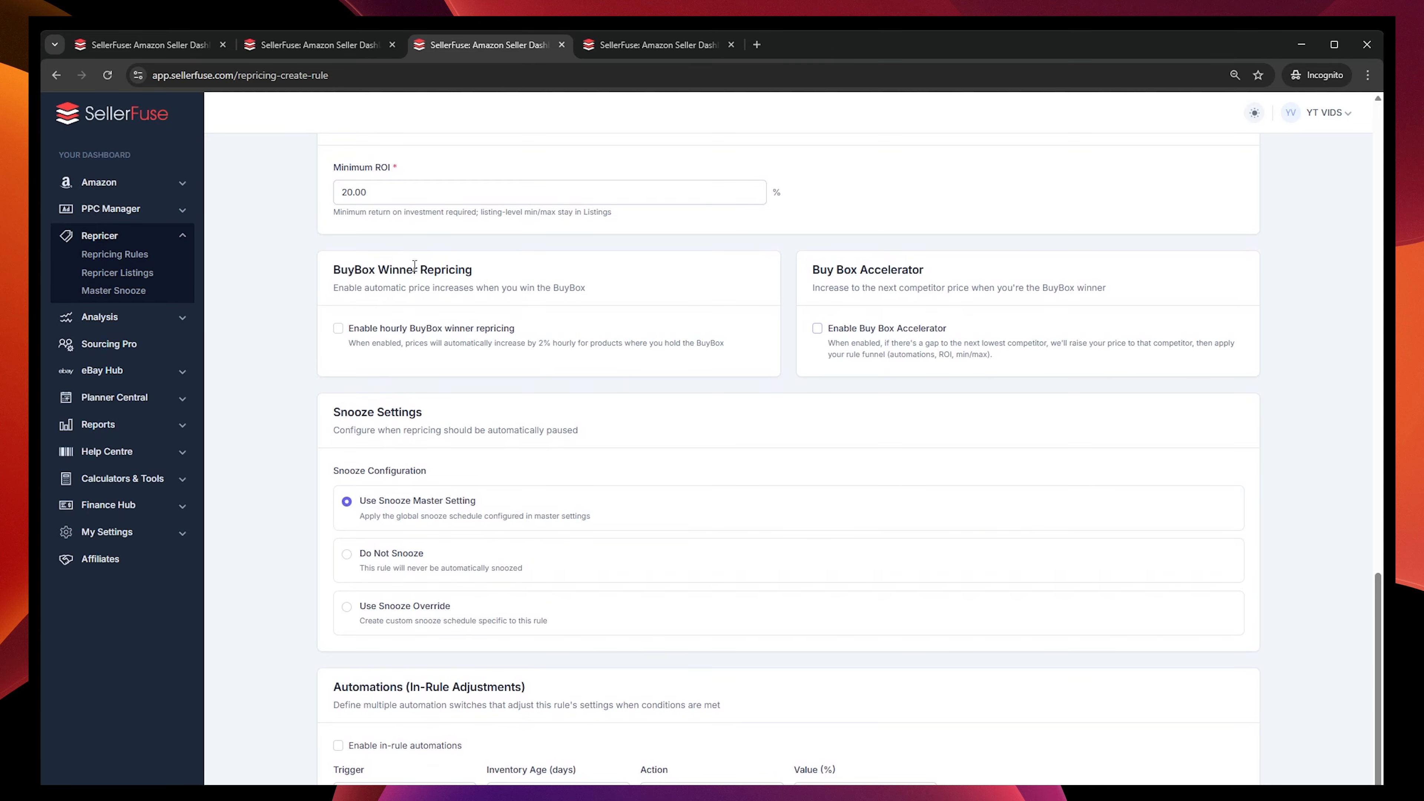
scroll(729, 504, "down", 3)
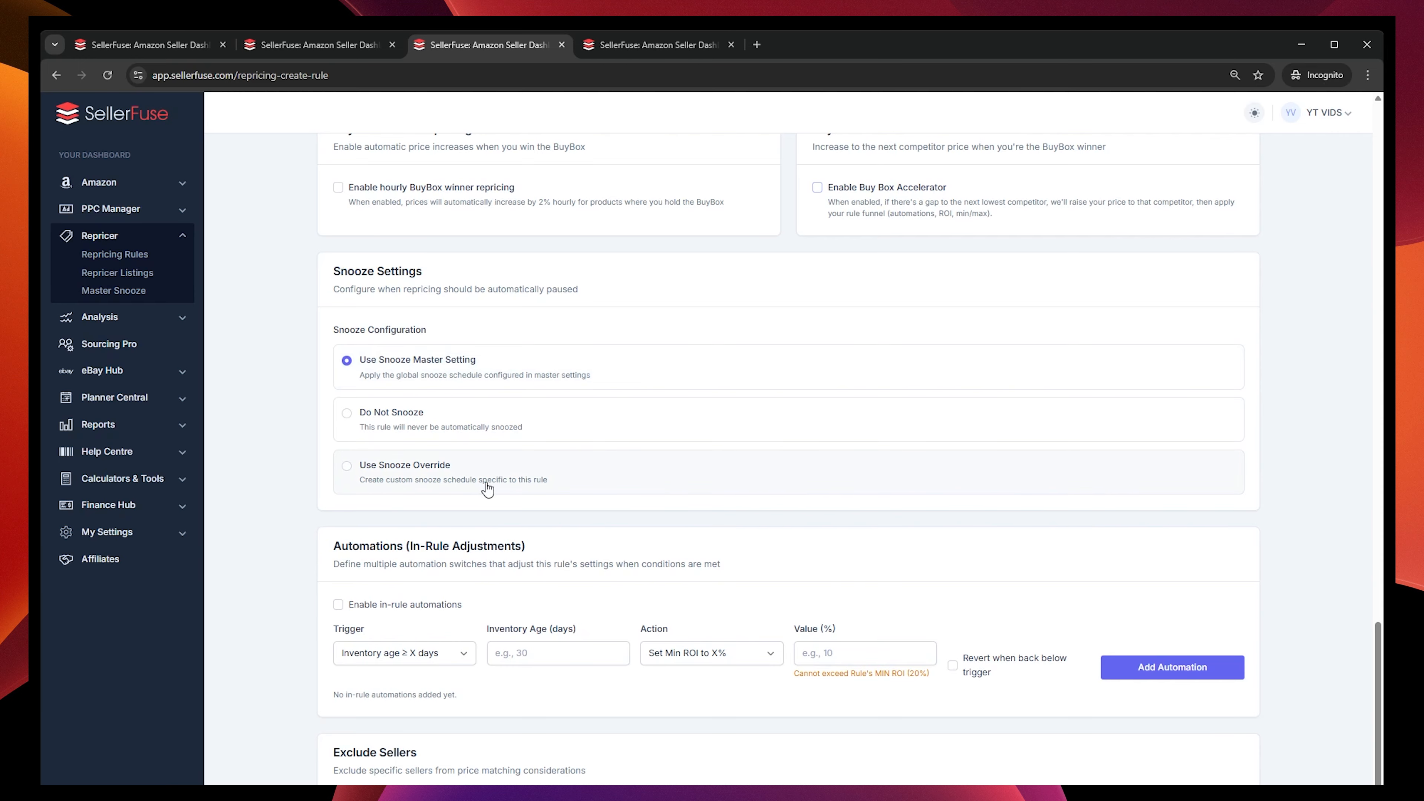
left_click(609, 46)
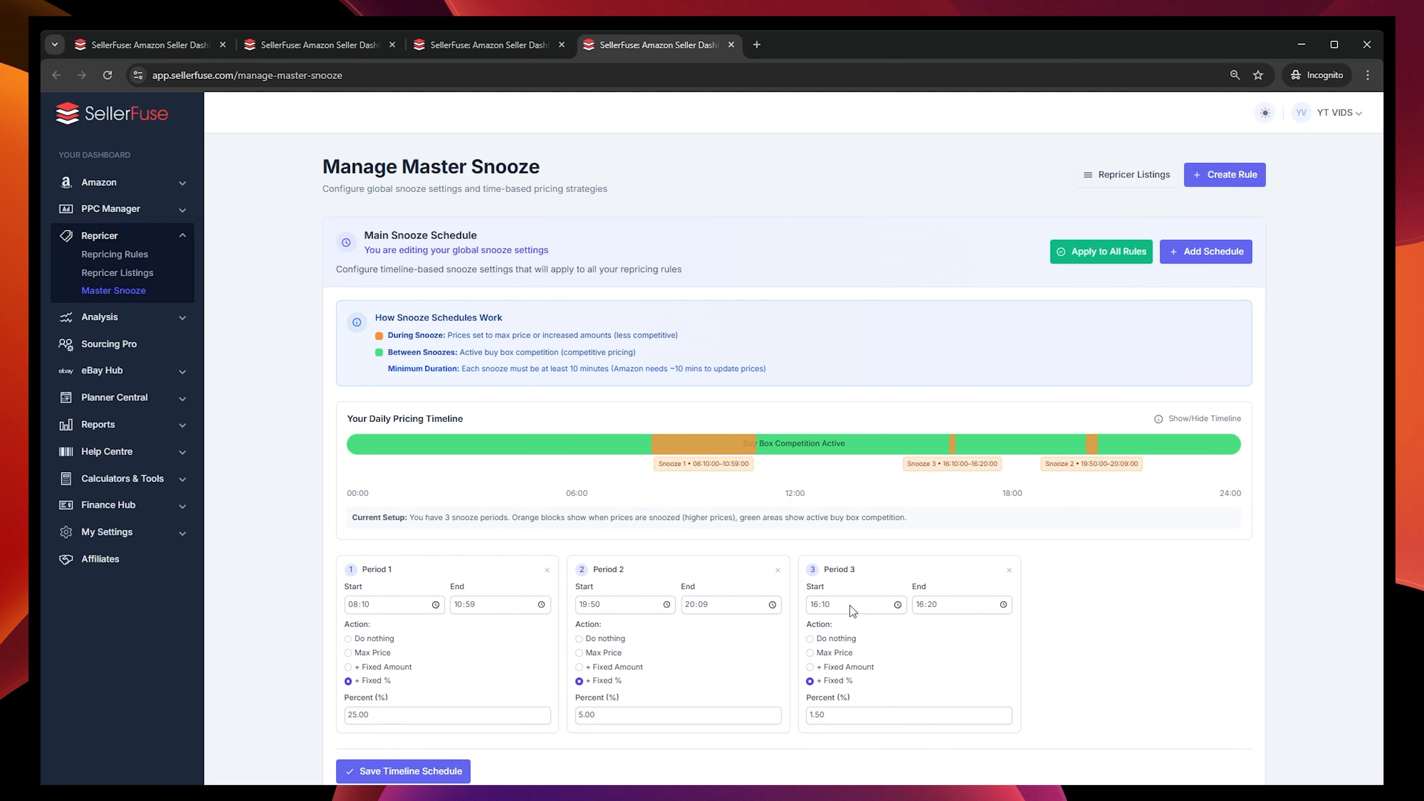
left_click(459, 41)
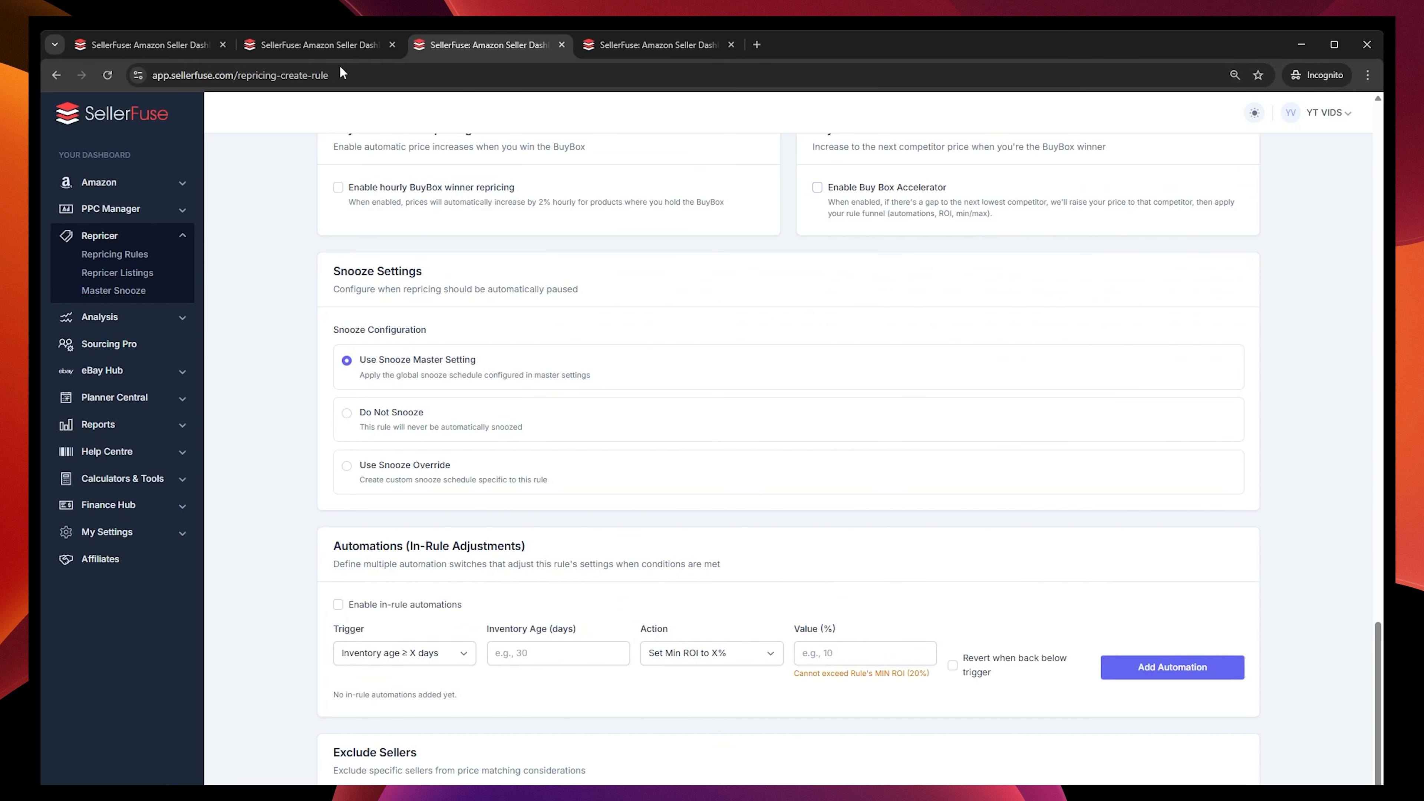
left_click(333, 47)
left_click(482, 52)
scroll(631, 550, "up", 1)
scroll(600, 510, "down", 2)
scroll(453, 420, "up", 1)
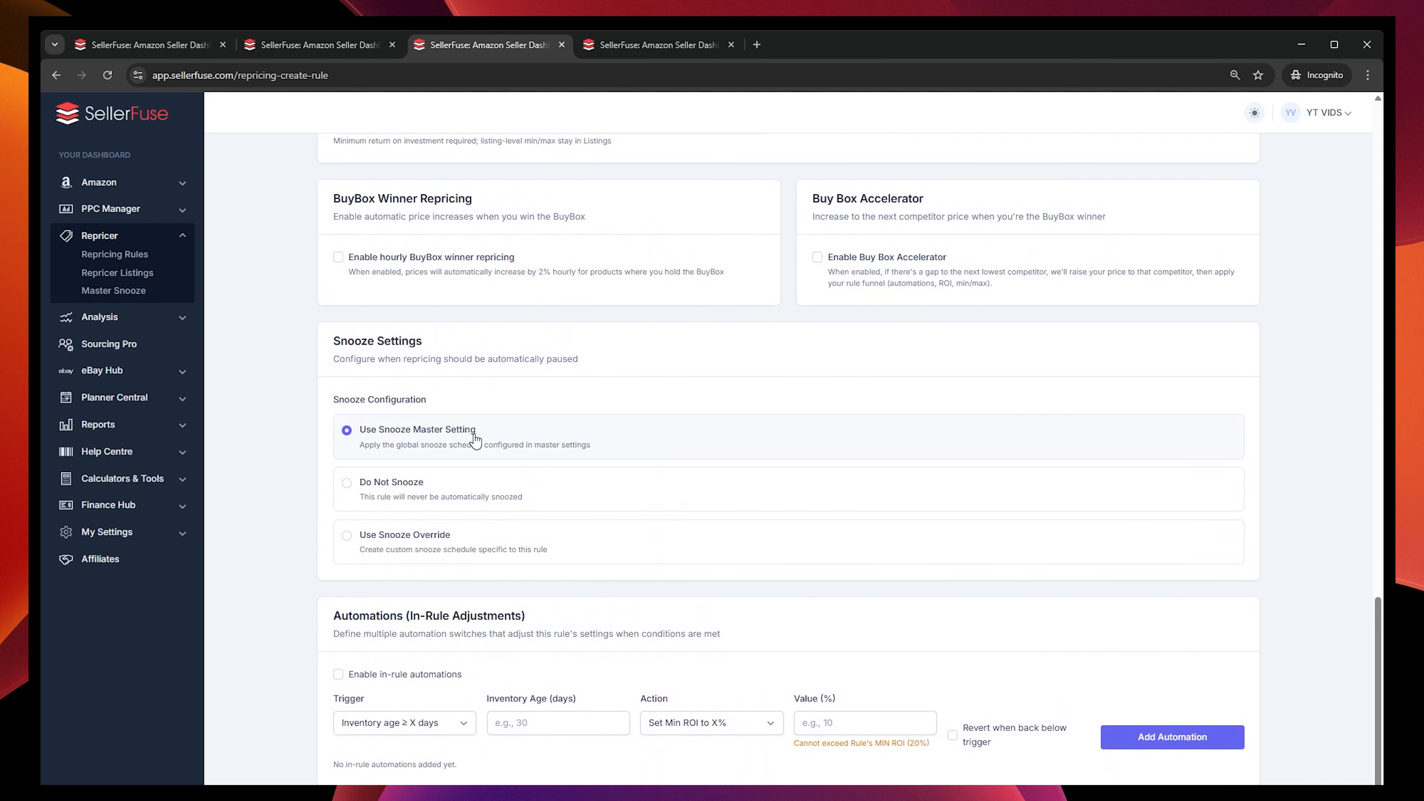
- Try the Use Snooze Override and Do Not Snooze options and return the rule to Use Snooze Master Setting
left_click(406, 554)
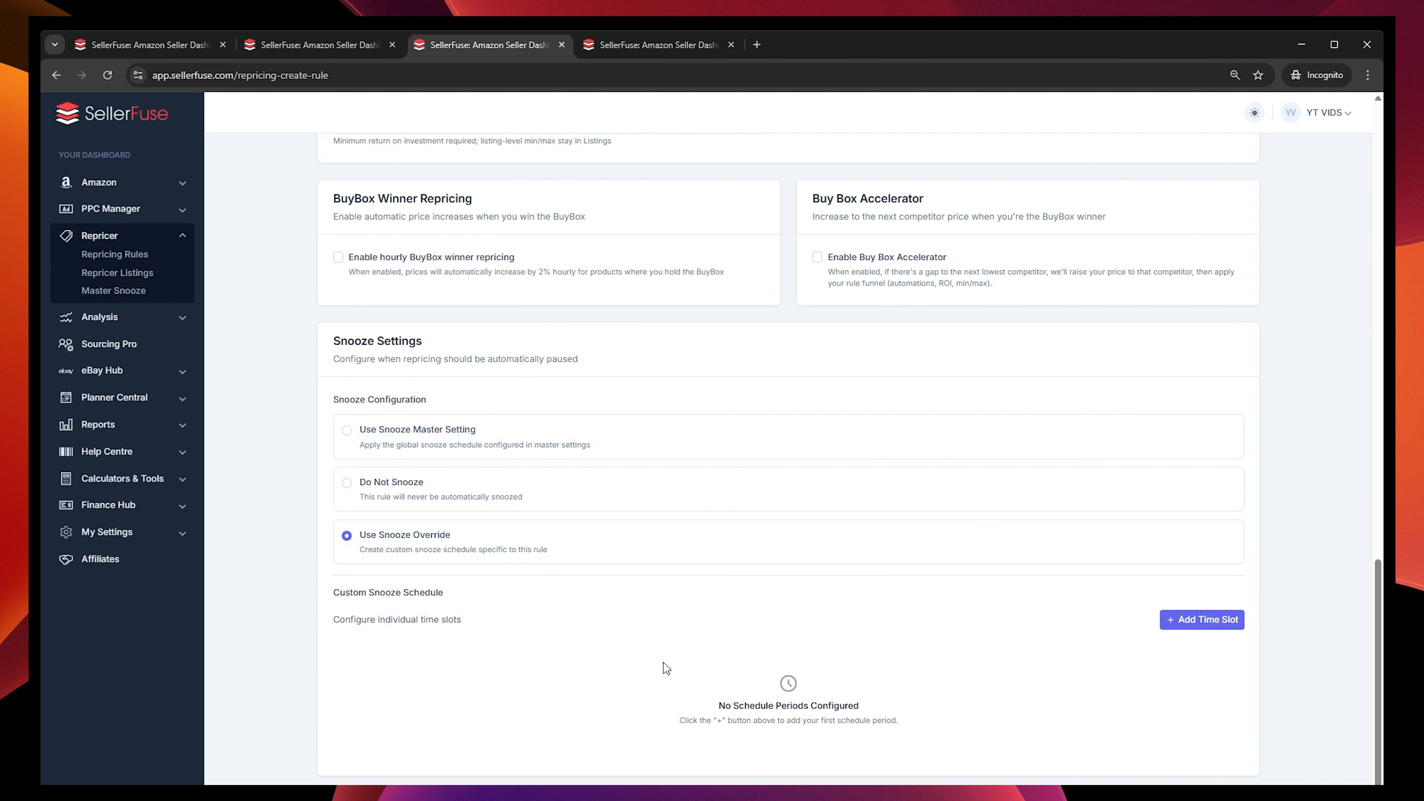
left_click(401, 499)
left_click(414, 536)
left_click(436, 432)
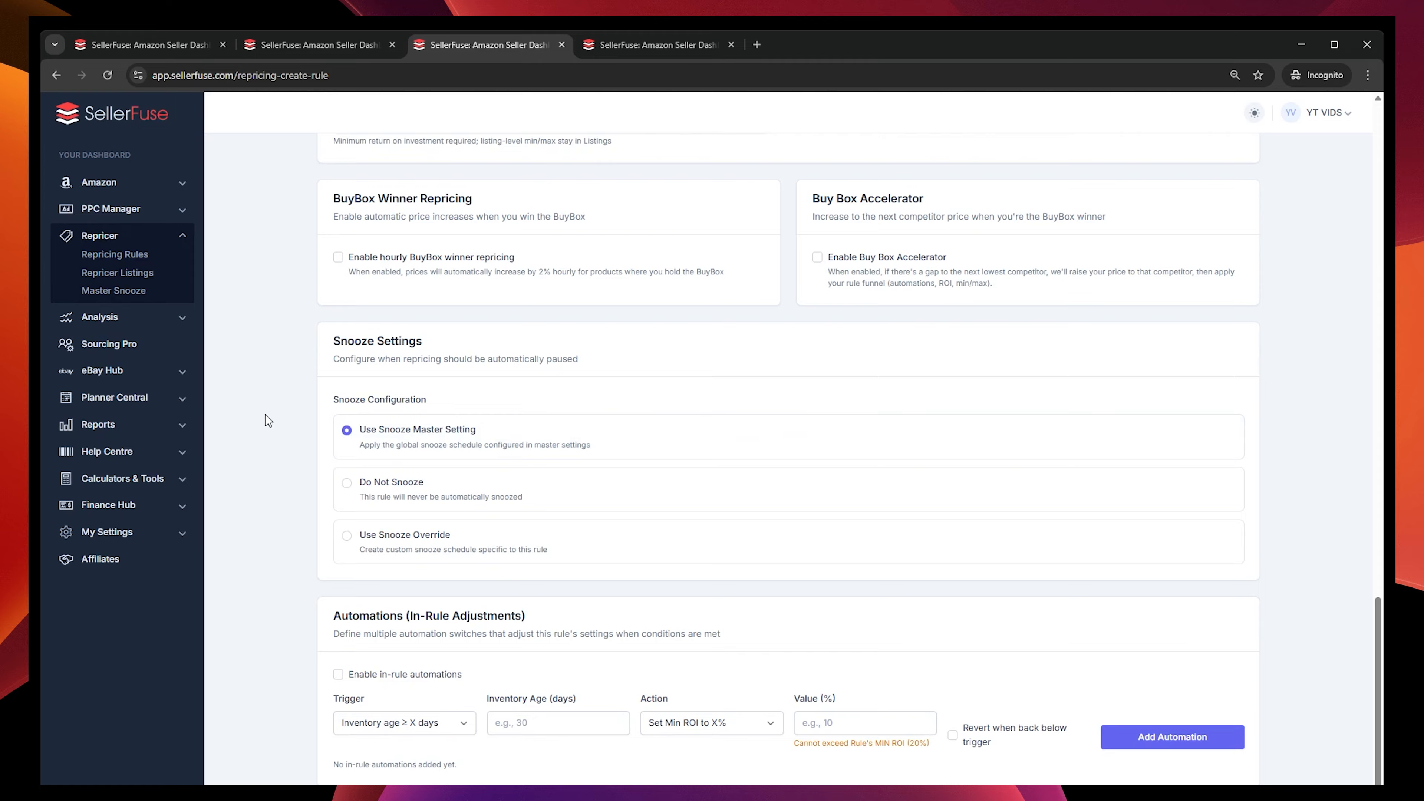
- Enable in-rule automations and draft one triggered at an inventory age of 30 days that sets the minimum ROI
scroll(265, 414, "down", 1)
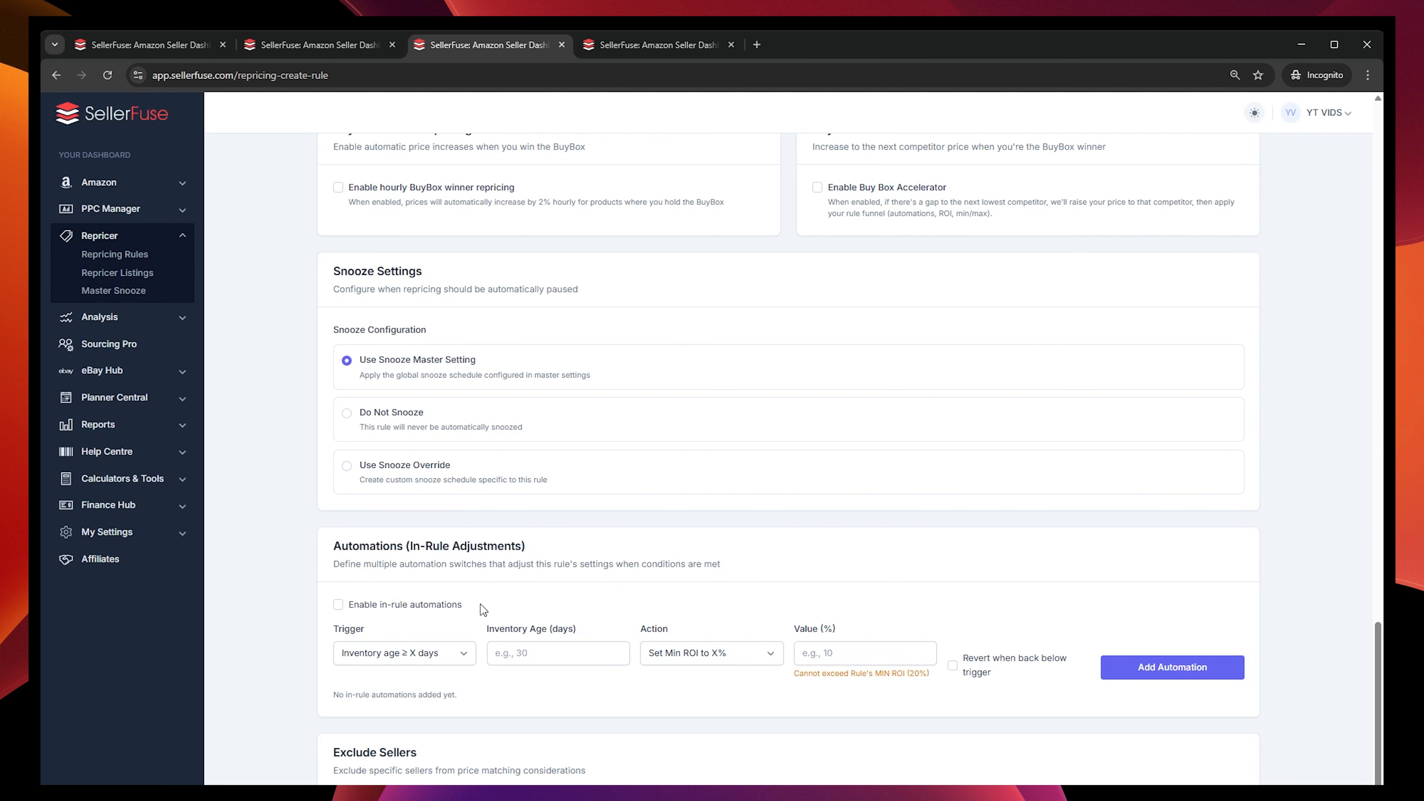
left_click_drag(329, 548, 690, 622)
left_click(691, 620)
scroll(746, 687, "up", 7)
scroll(747, 687, "down", 3)
scroll(749, 685, "down", 4)
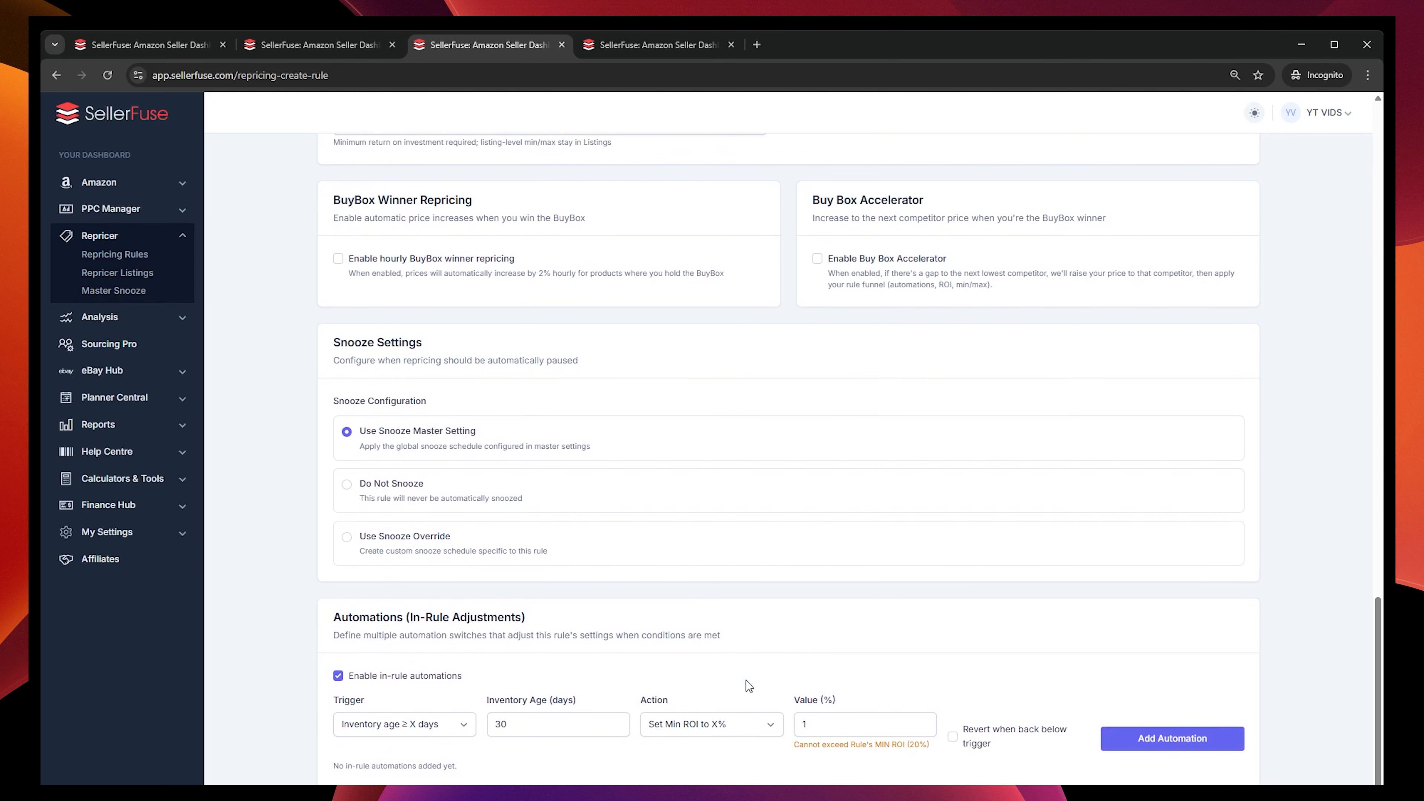
double_click(364, 605)
left_click(485, 595)
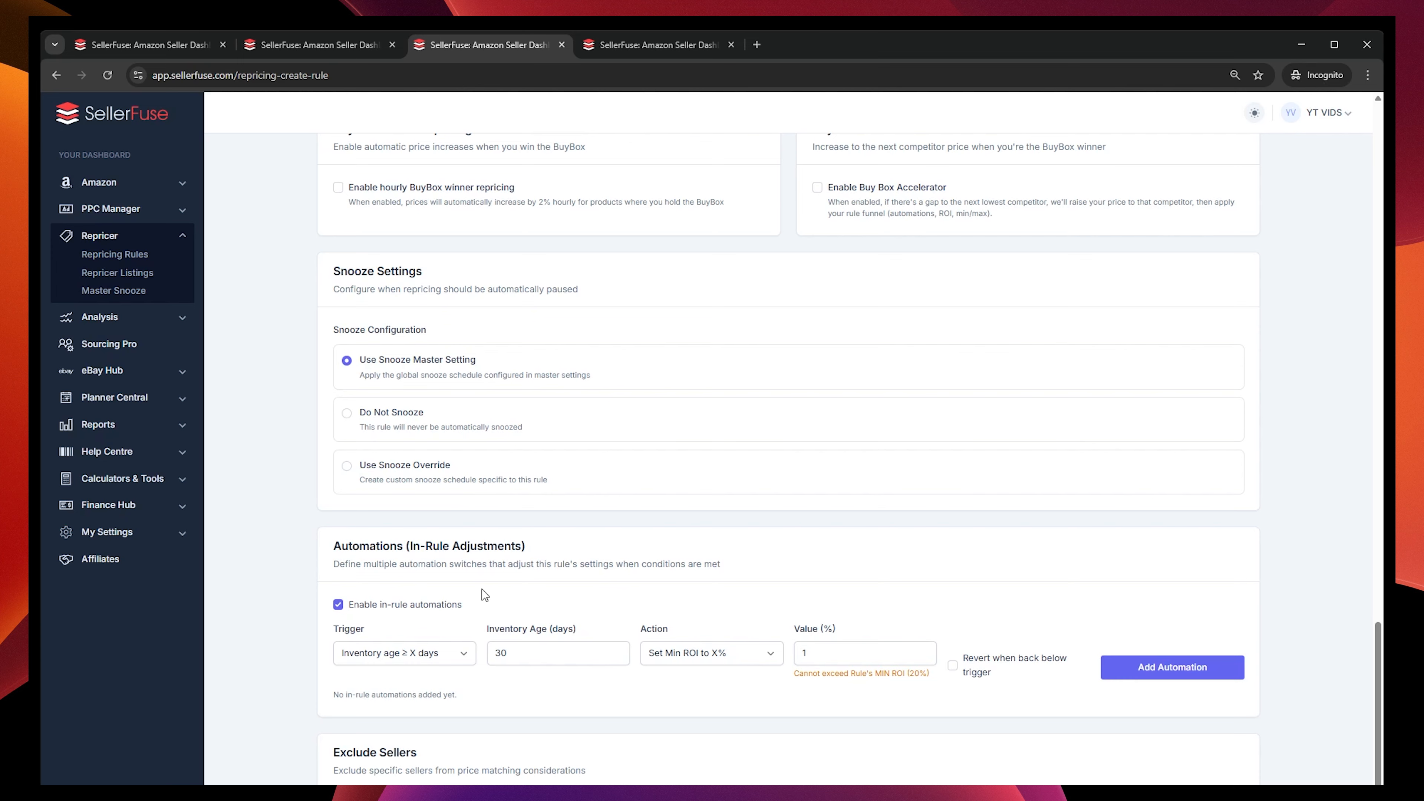
- Set the drafted automation's minimum ROI value to 15%
scroll(540, 547, "up", 7)
scroll(571, 574, "up", 10)
scroll(515, 547, "down", 17)
left_click(843, 650)
double_click(844, 650)
type("10")
scroll(841, 586, "up", 20)
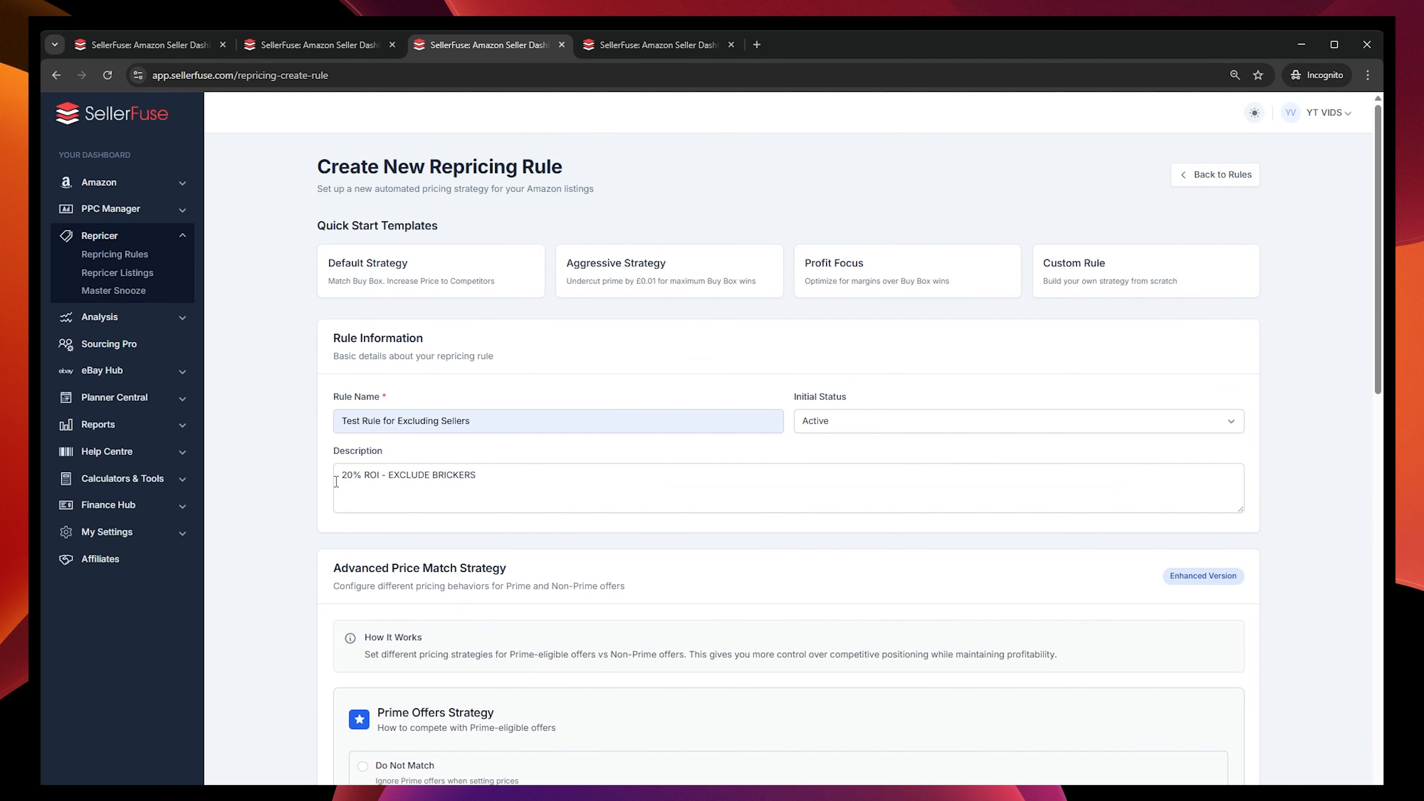
scroll(673, 754, "down", 12)
scroll(422, 755, "down", 10)
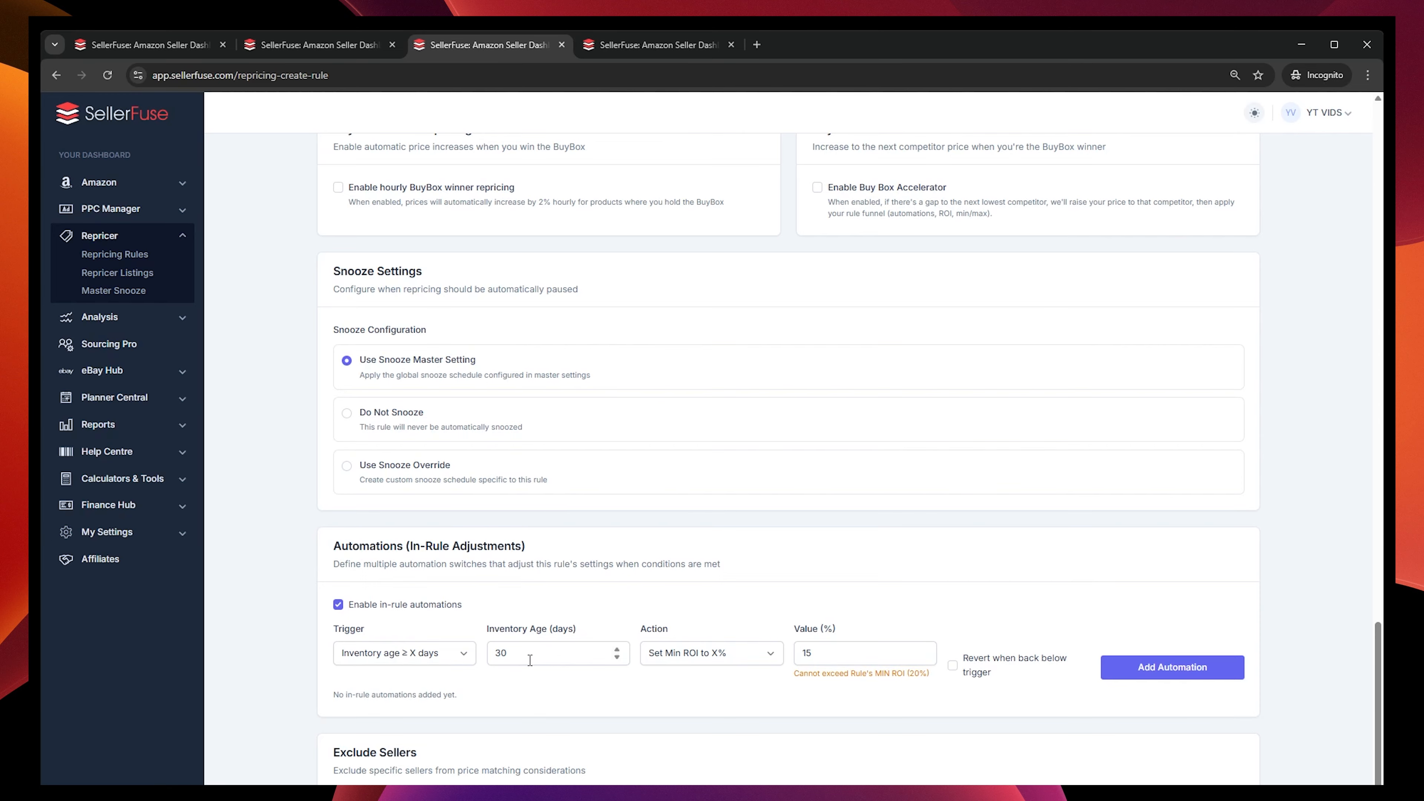
- Check the note limiting the value to the rule's minimum ROI and add the 30-day inventory age automation
left_click_drag(793, 675, 904, 673)
left_click(915, 674)
triple_click(908, 674)
left_click(876, 693)
triple_click(844, 674)
left_click(889, 679)
left_click(1155, 676)
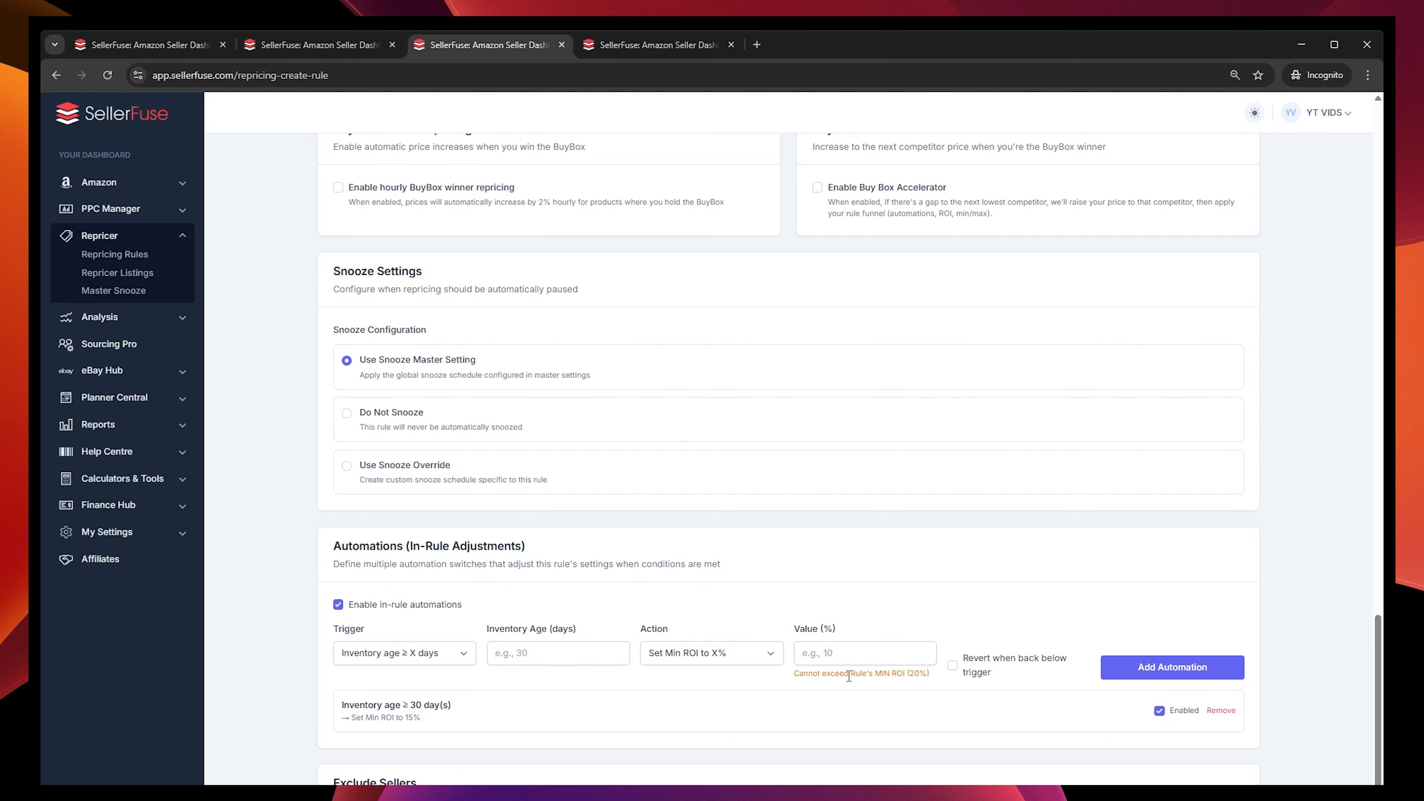
- Look through the automation triggers and select No orders for X days for a further automation
left_click(444, 658)
left_click(414, 694)
scroll(681, 628, "down", 1)
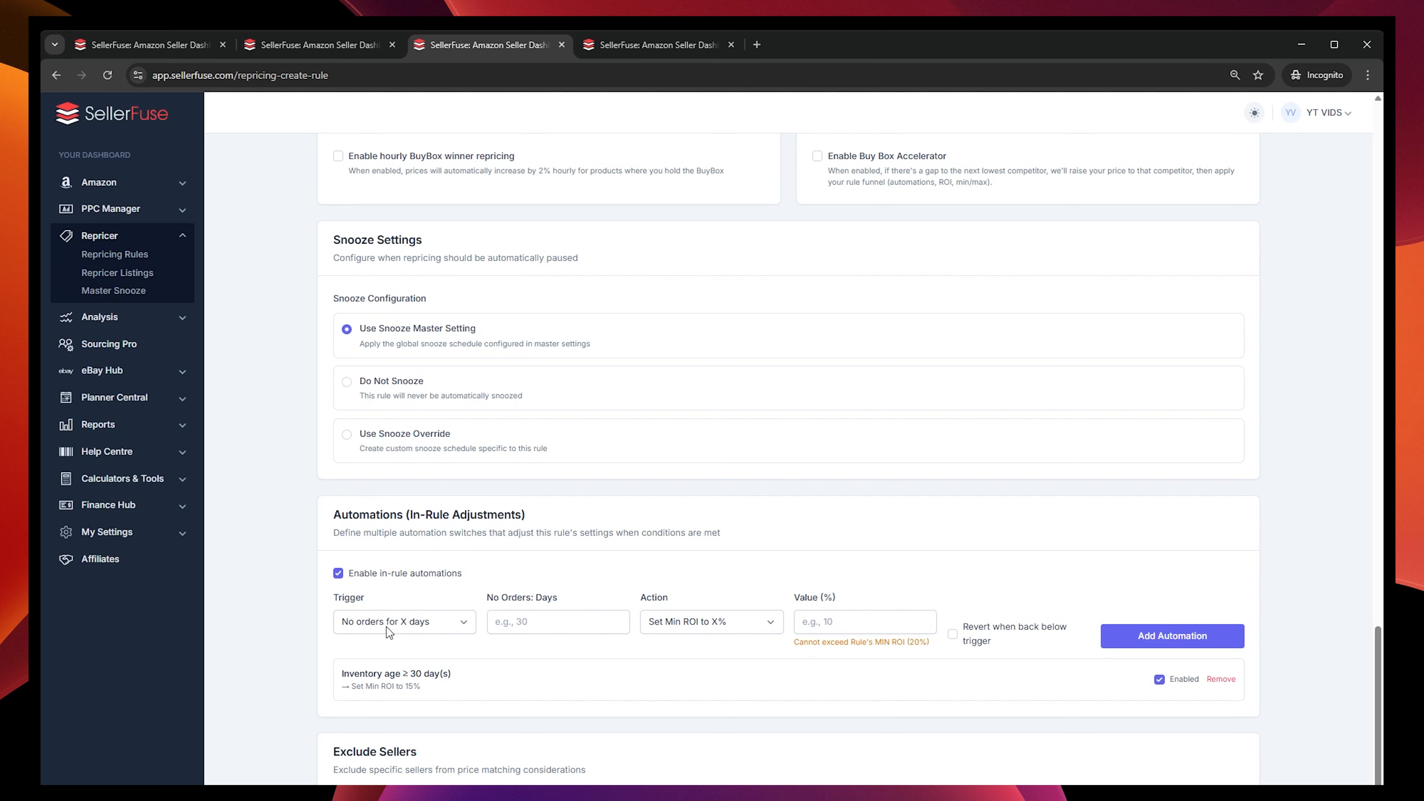
left_click(400, 629)
left_click(401, 663)
left_click(402, 645)
left_click(432, 631)
left_click(399, 666)
left_click_drag(425, 674, 583, 775)
left_click(575, 771)
- Open the Exclude Seller IDs list and examine its search alongside the Exclude Amazon Sellers option
scroll(789, 463, "down", 1)
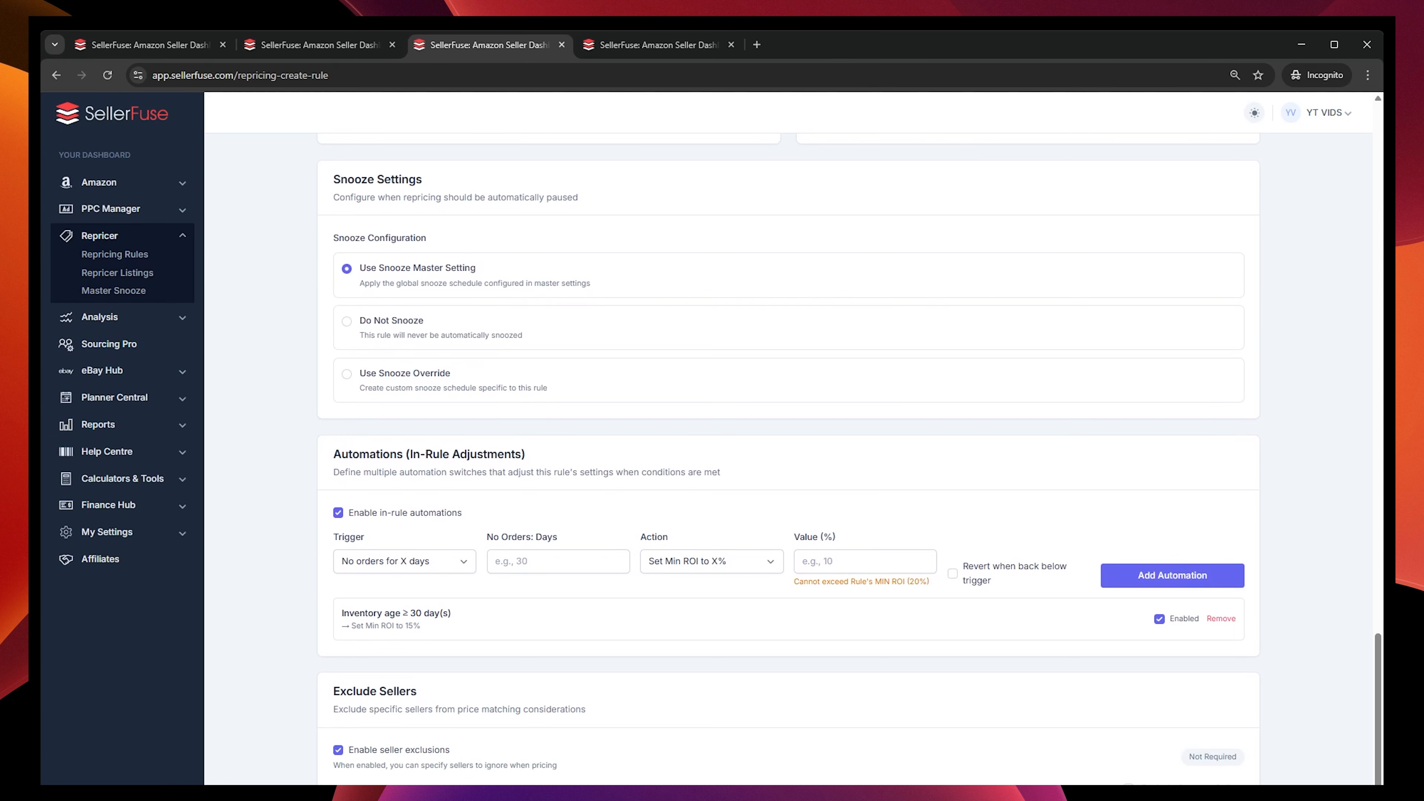
left_click(886, 800)
scroll(832, 731, "down", 1)
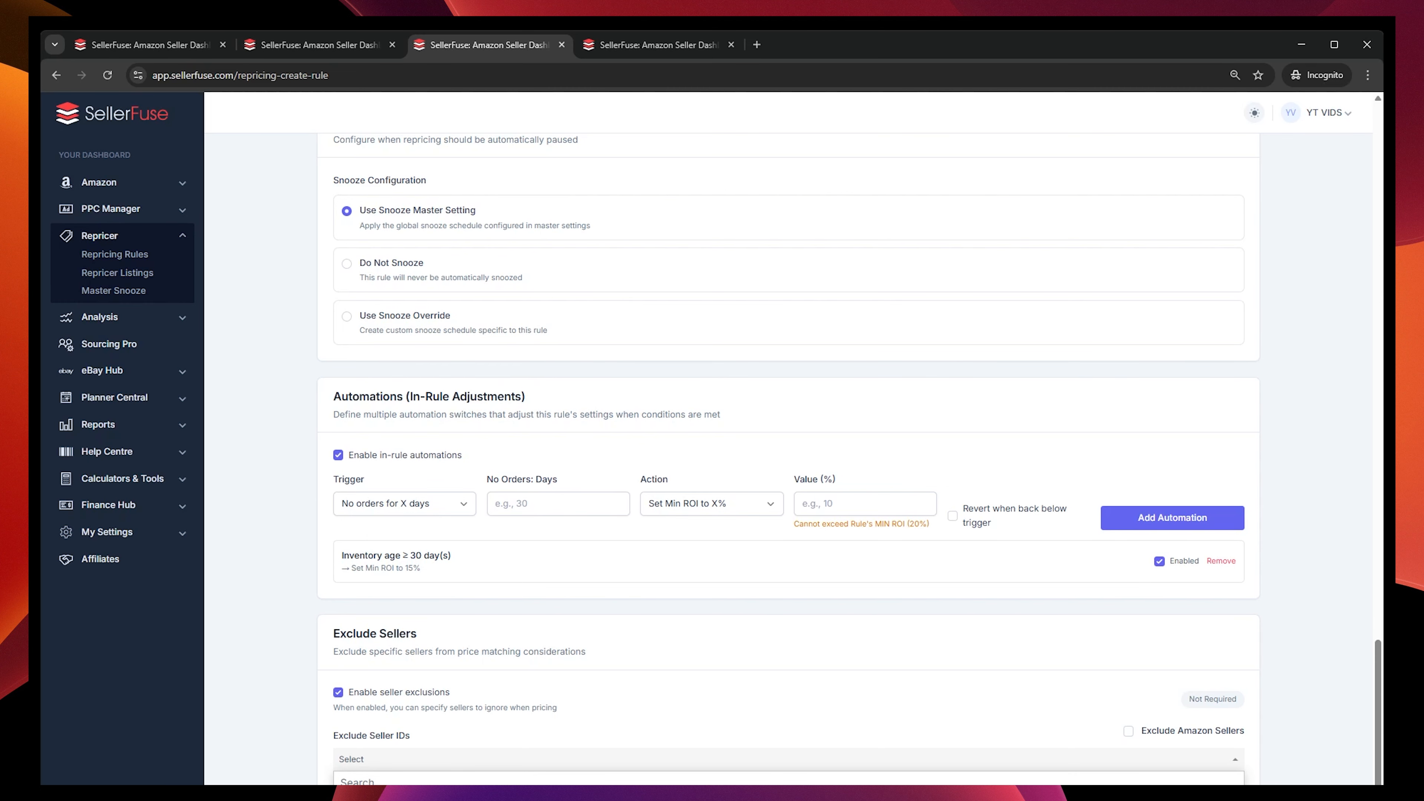
left_click(1289, 749)
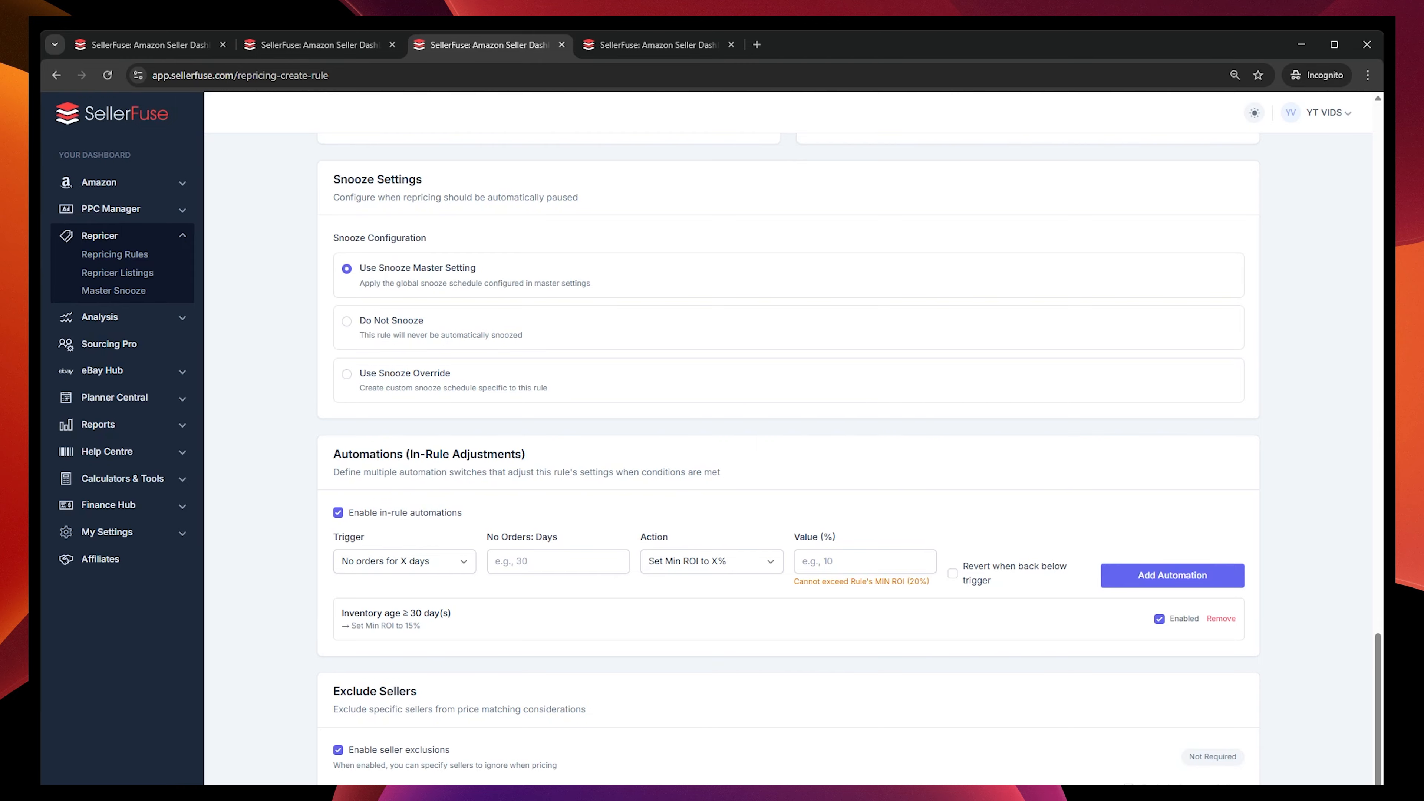
scroll(788, 459, "down", 1)
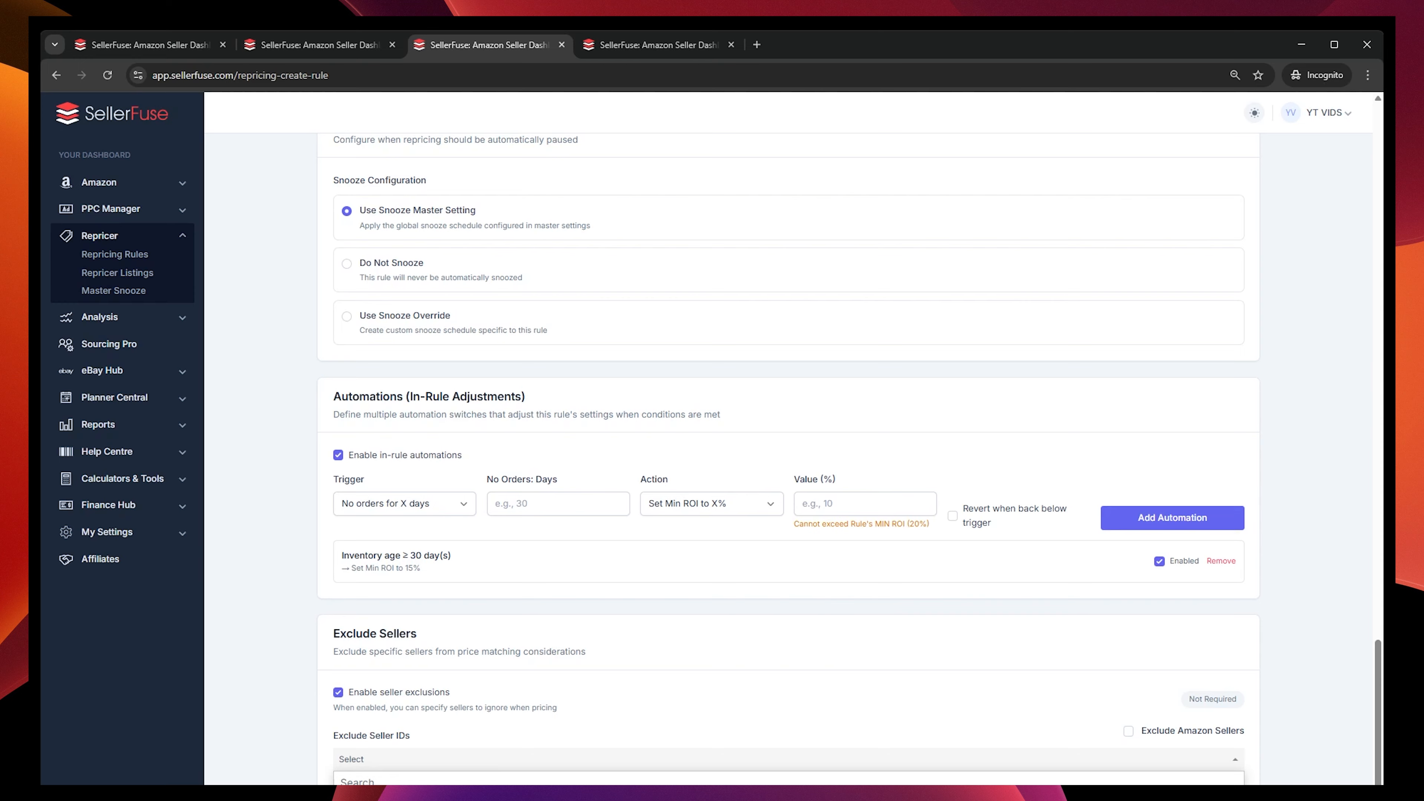
left_click(373, 784)
left_click(373, 783)
left_click(374, 783)
scroll(290, 779, "up", 1)
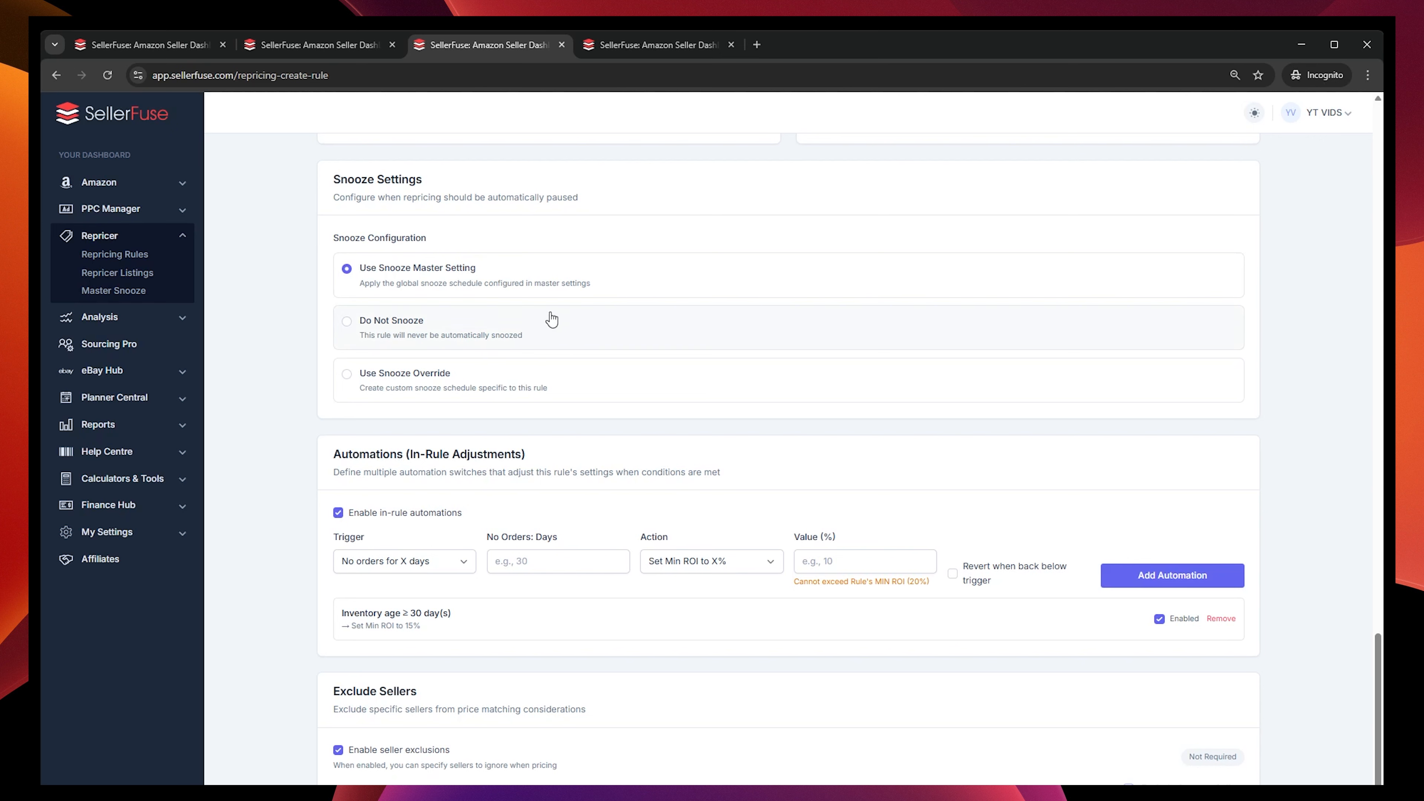
- Open the competitive analysis of the Big Cheese mouse trap listing and compare your offer with Amazon's offers
left_click(297, 45)
left_click(659, 45)
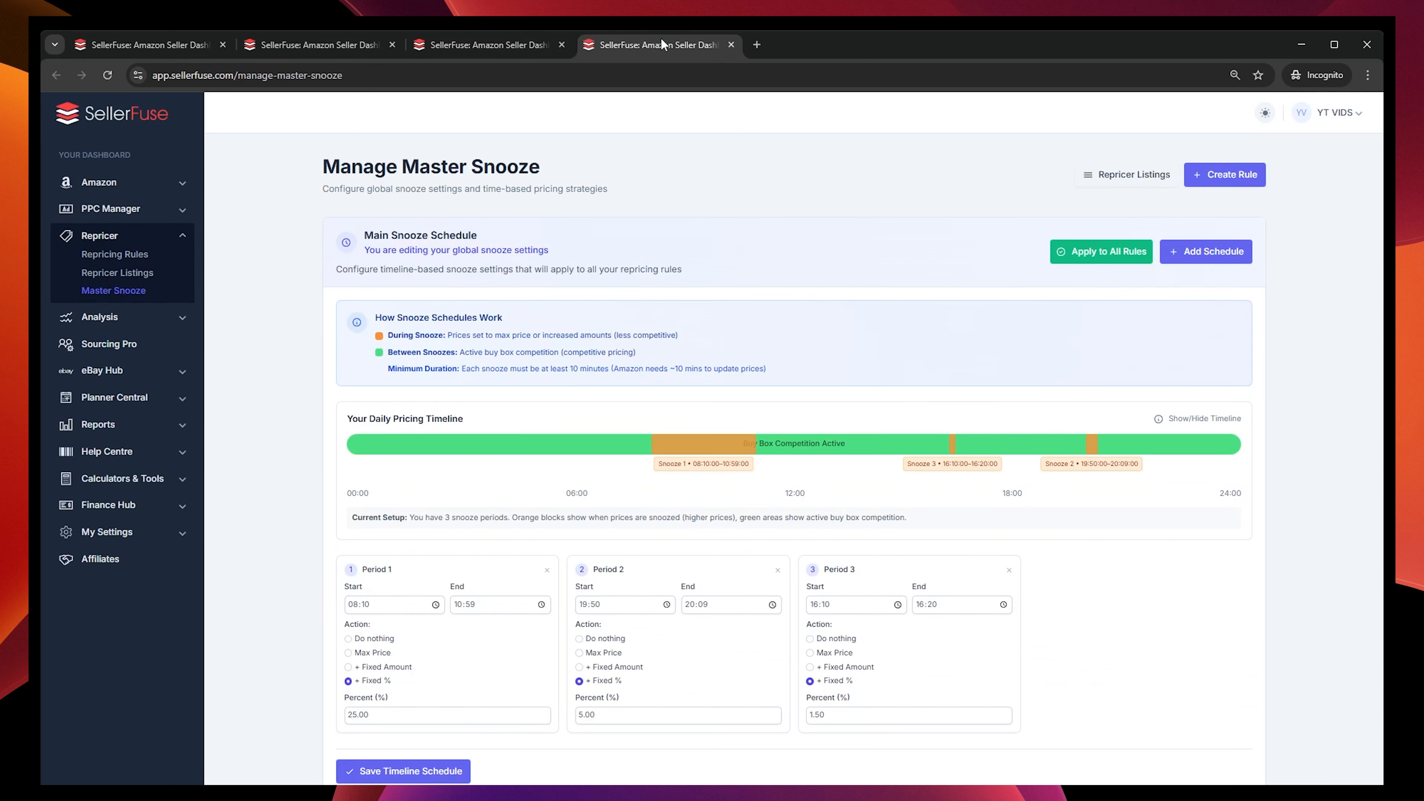
left_click(149, 45)
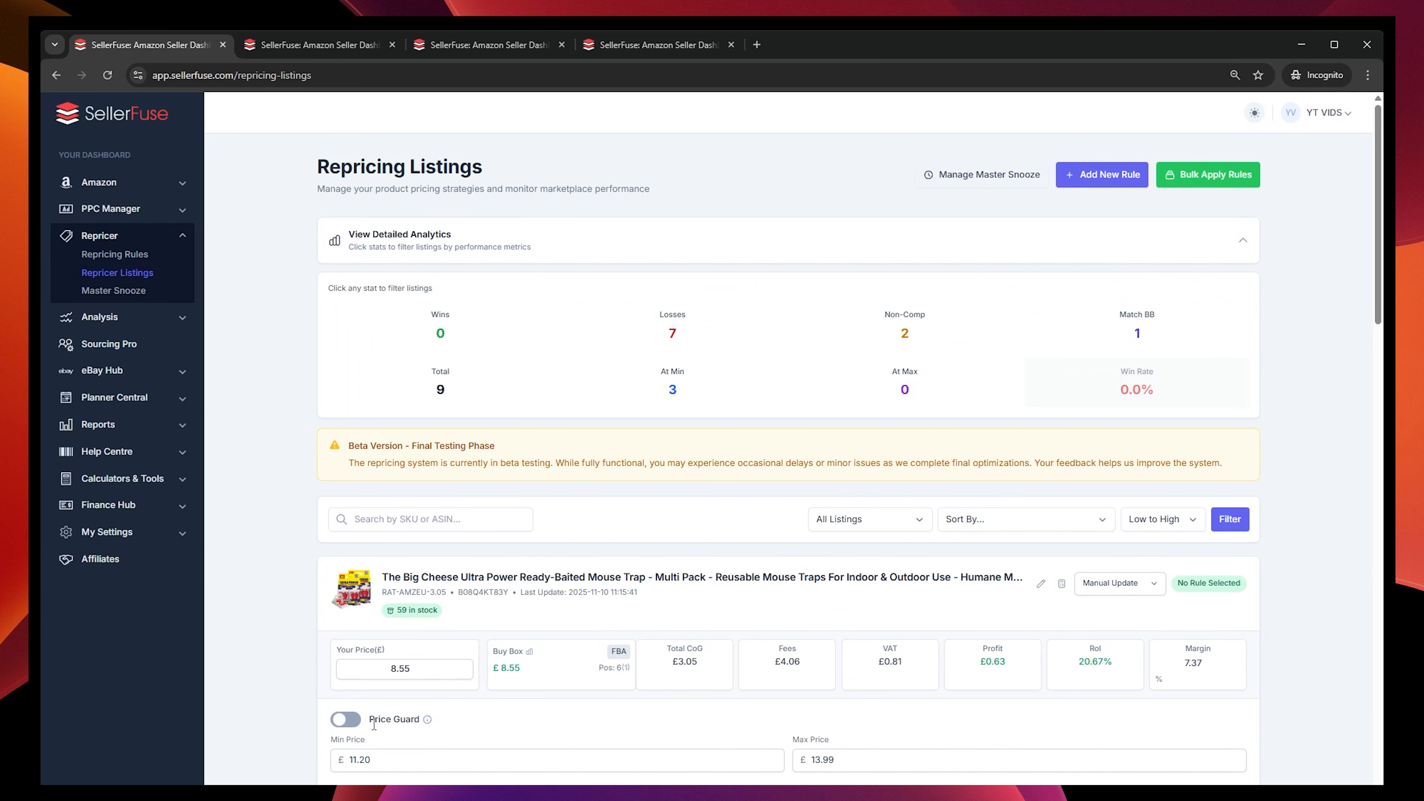
left_click(528, 651)
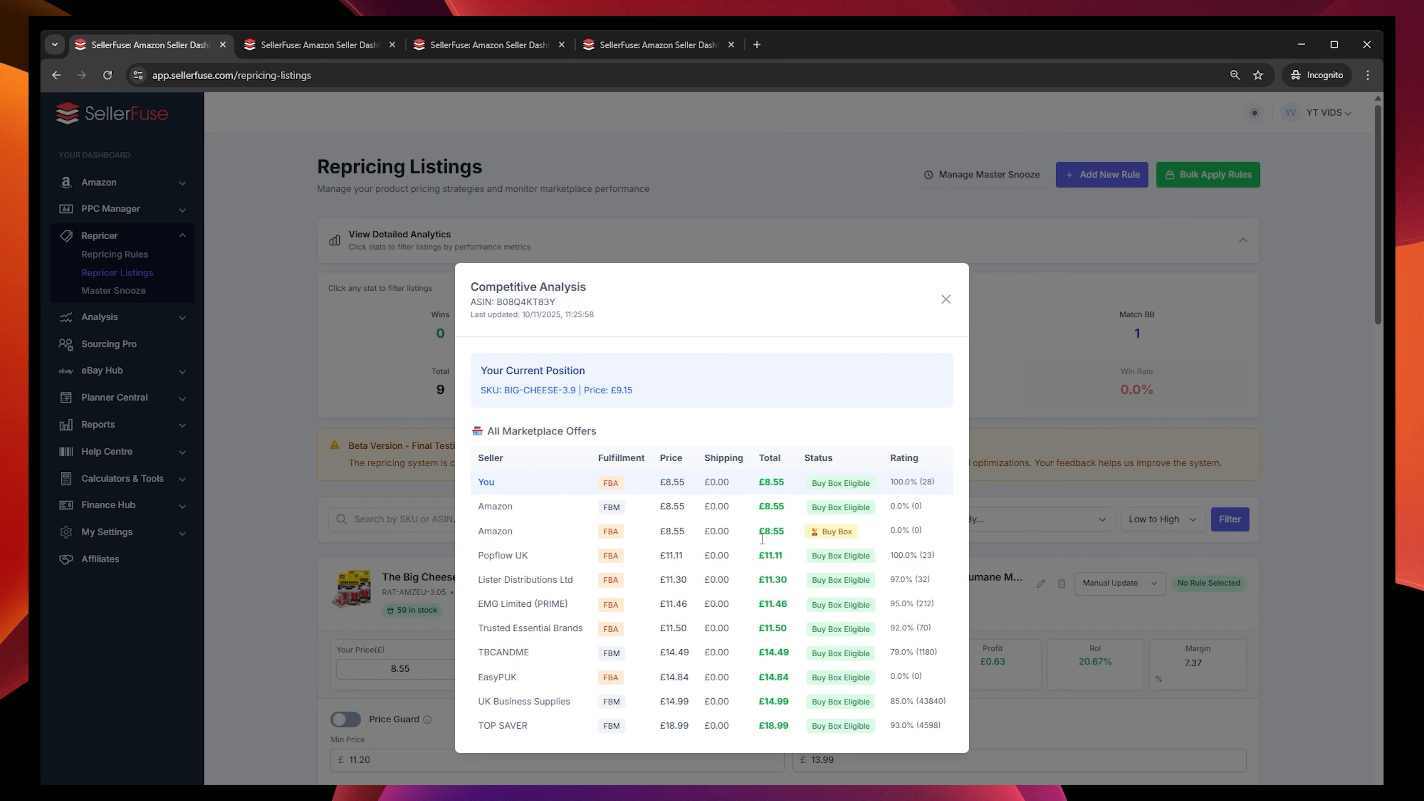
left_click_drag(461, 484, 723, 508)
left_click(819, 547)
left_click_drag(479, 484, 932, 539)
left_click(485, 481)
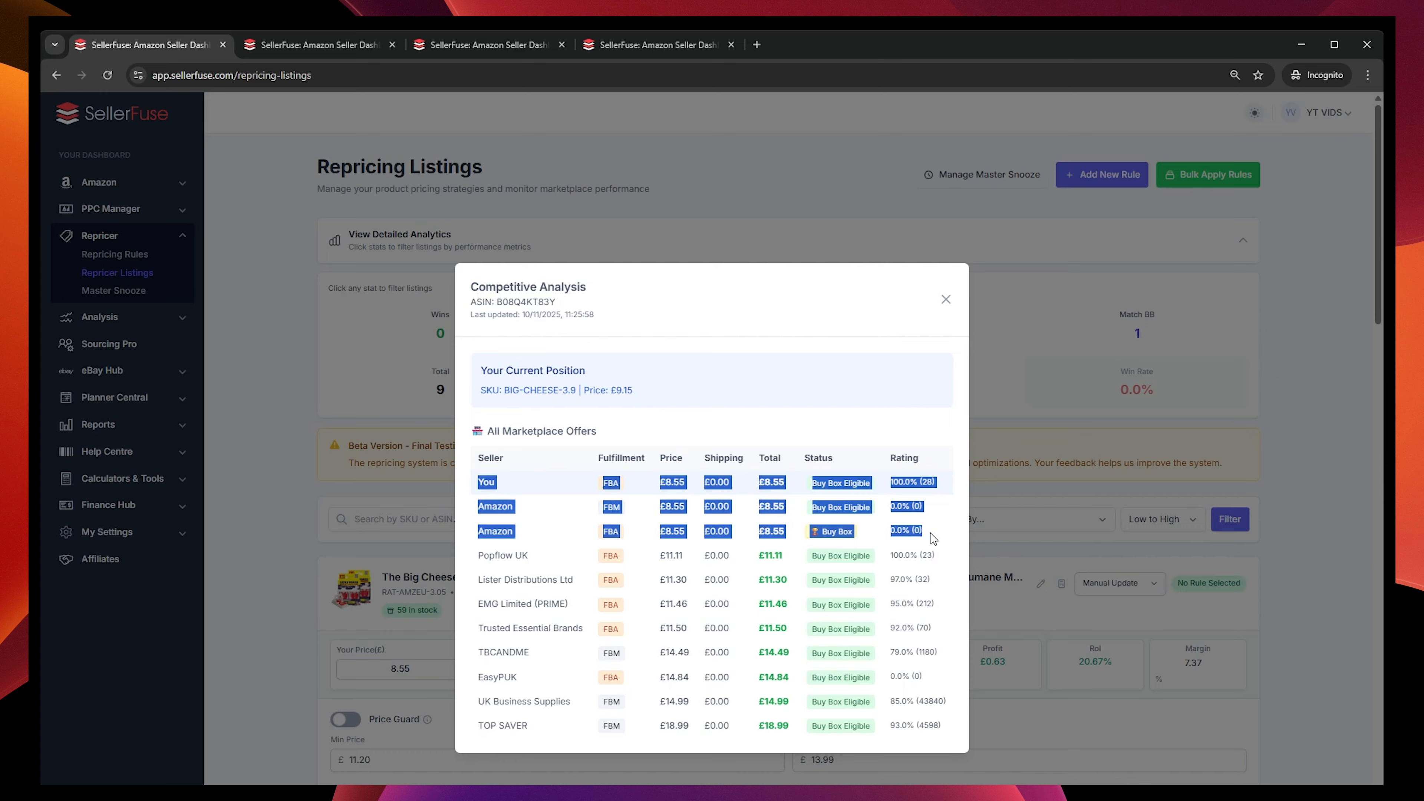
left_click(769, 521)
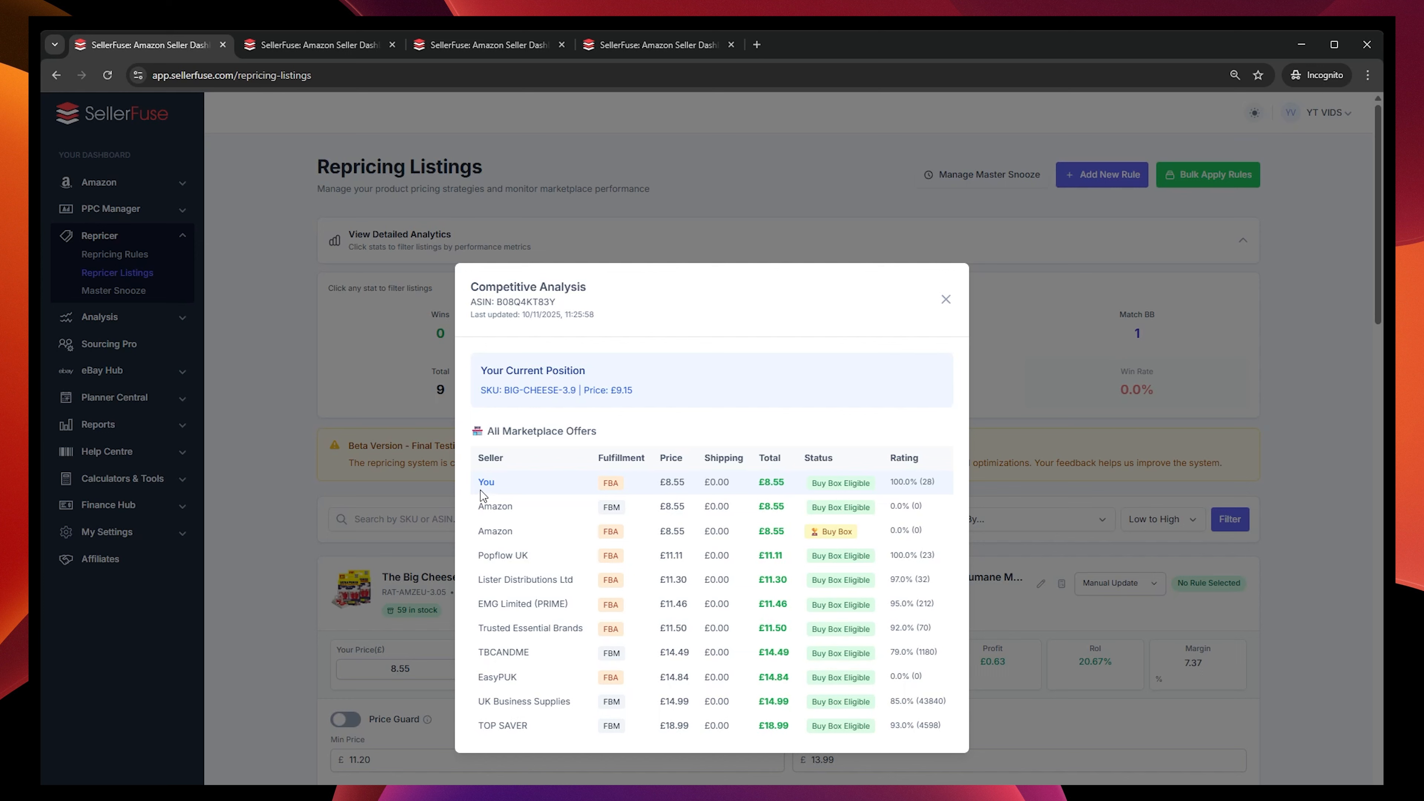
left_click_drag(869, 533, 527, 493)
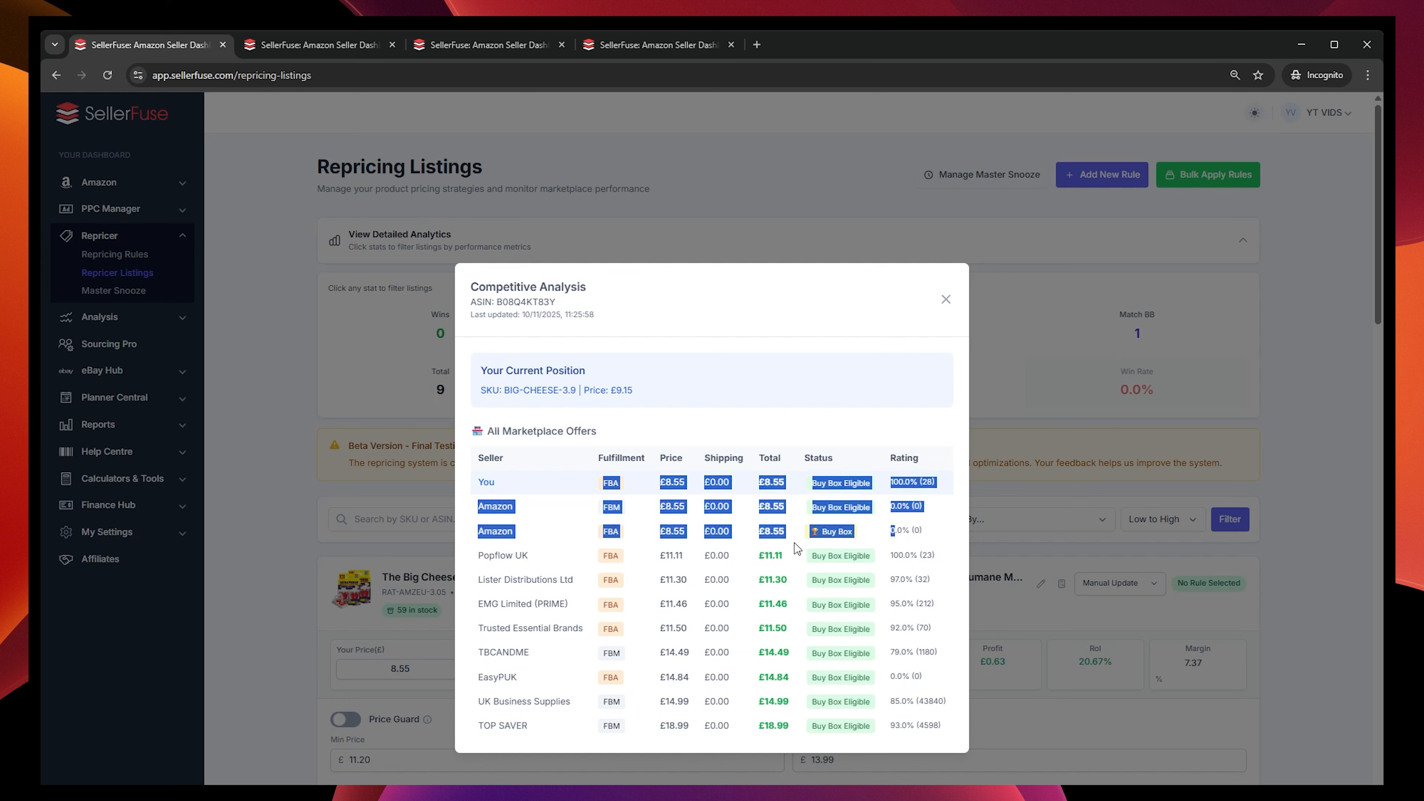
left_click(841, 540)
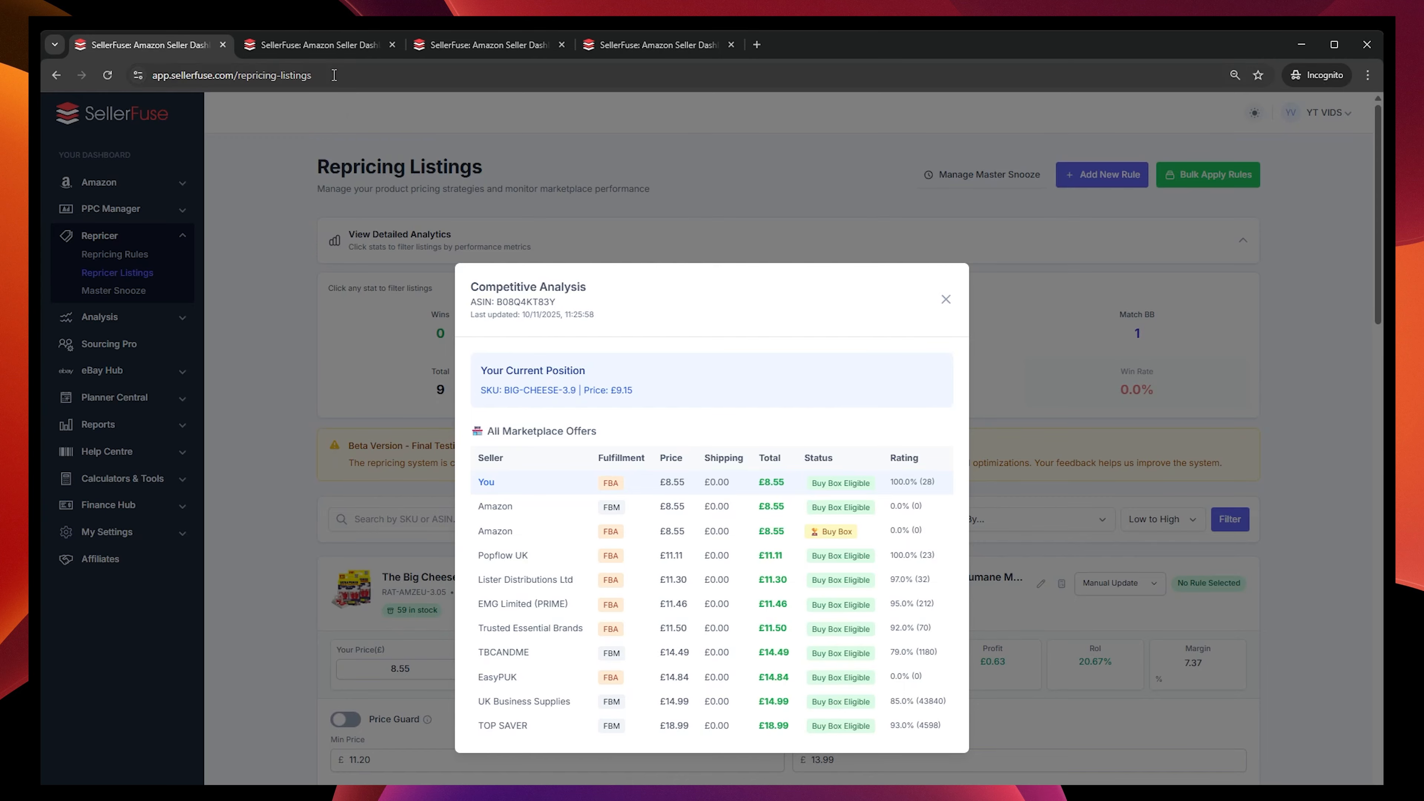
- Return to the new rule, disable in-rule automations and remove the 30-day inventory age automation
left_click(381, 46)
left_click(437, 47)
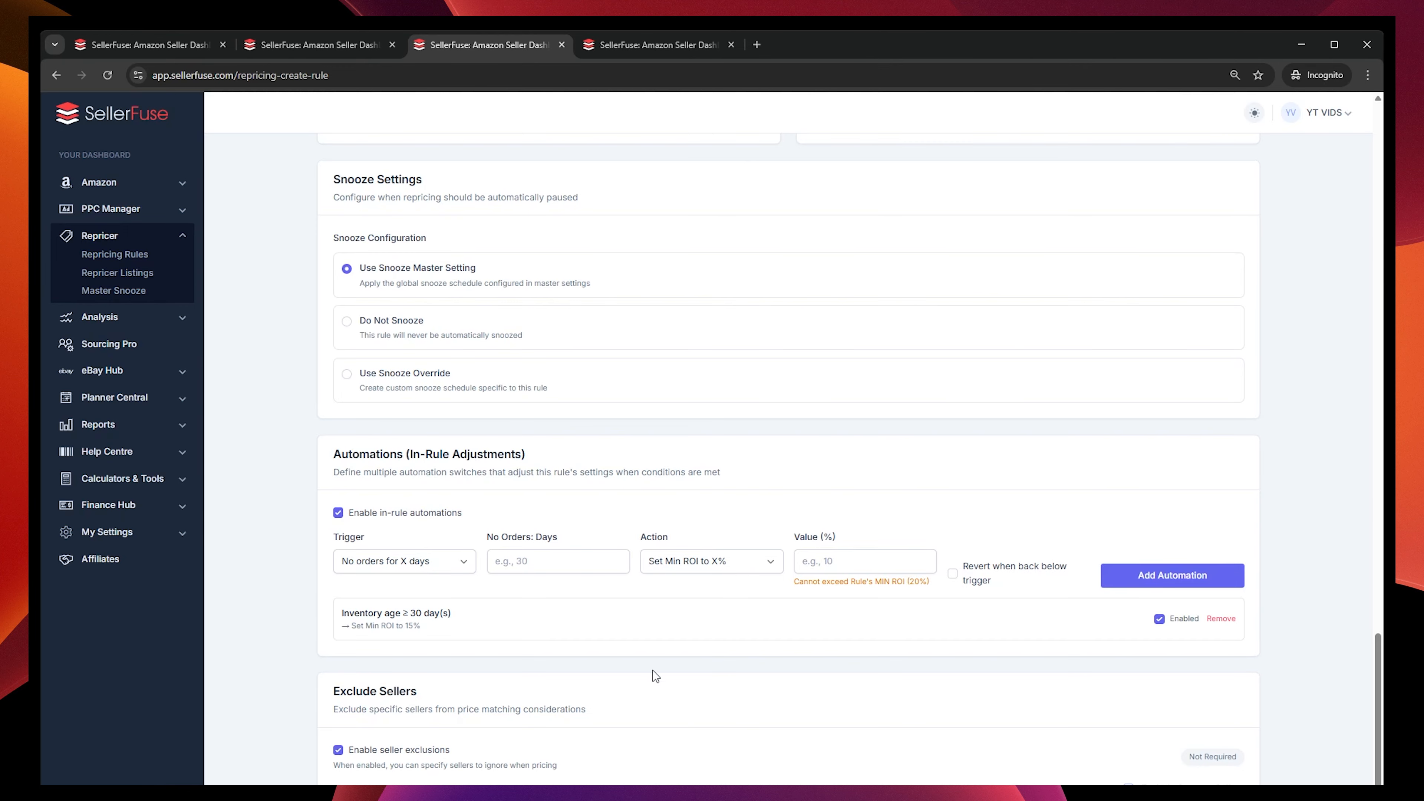
scroll(398, 729, "up", 1)
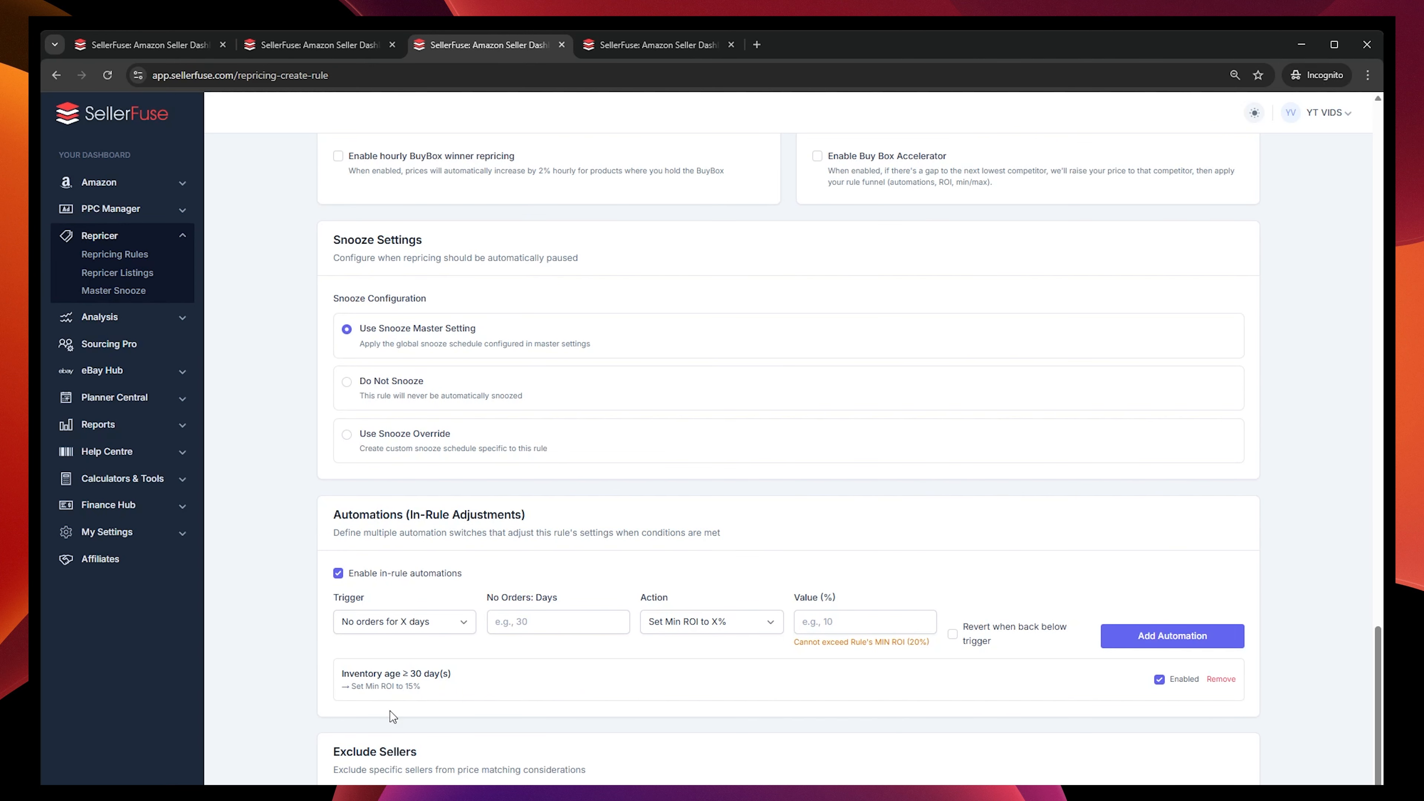
left_click(350, 579)
left_click(1221, 680)
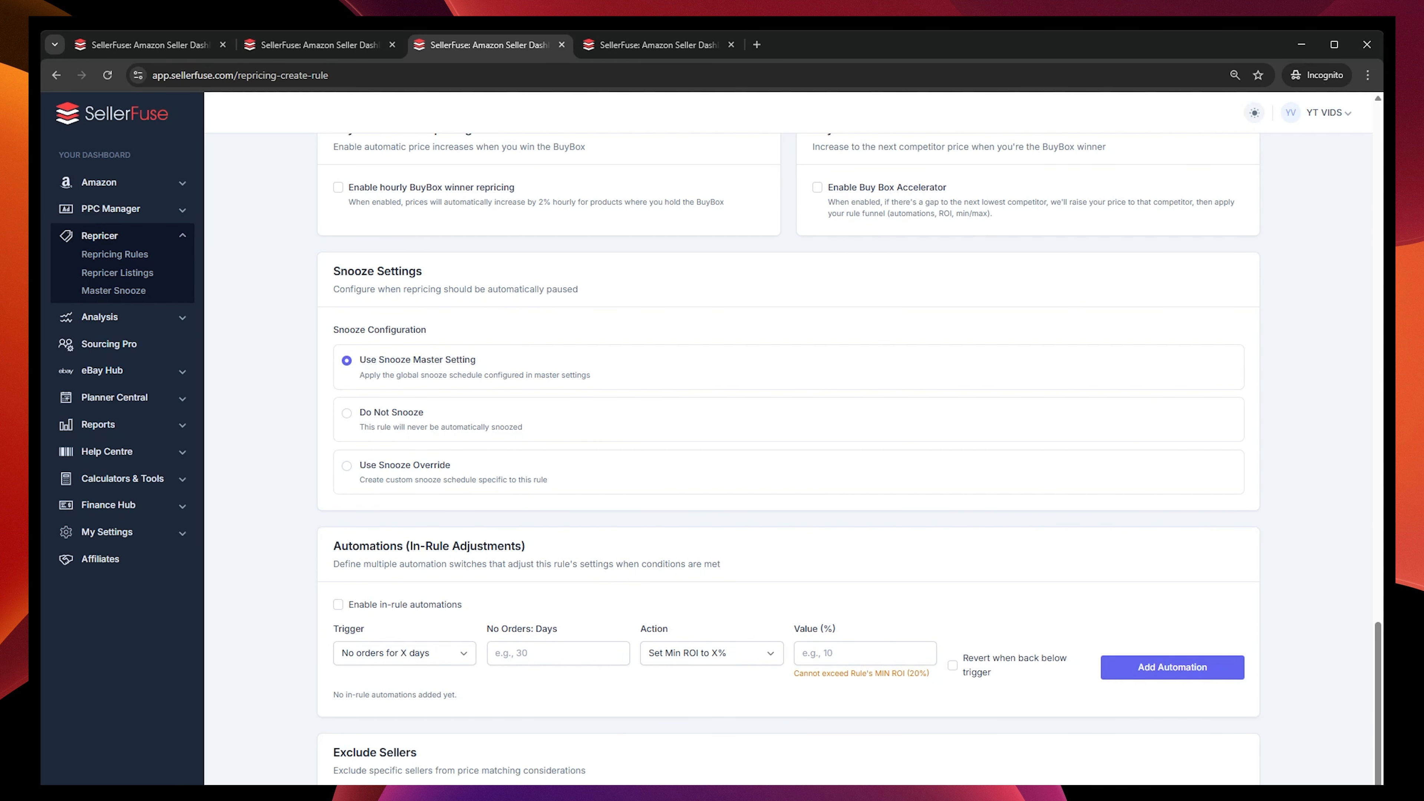
- Set the rule's Prime Offers Strategy to Match Price and create the rule
scroll(605, 758, "up", 6)
scroll(605, 754, "down", 6)
scroll(698, 721, "up", 4)
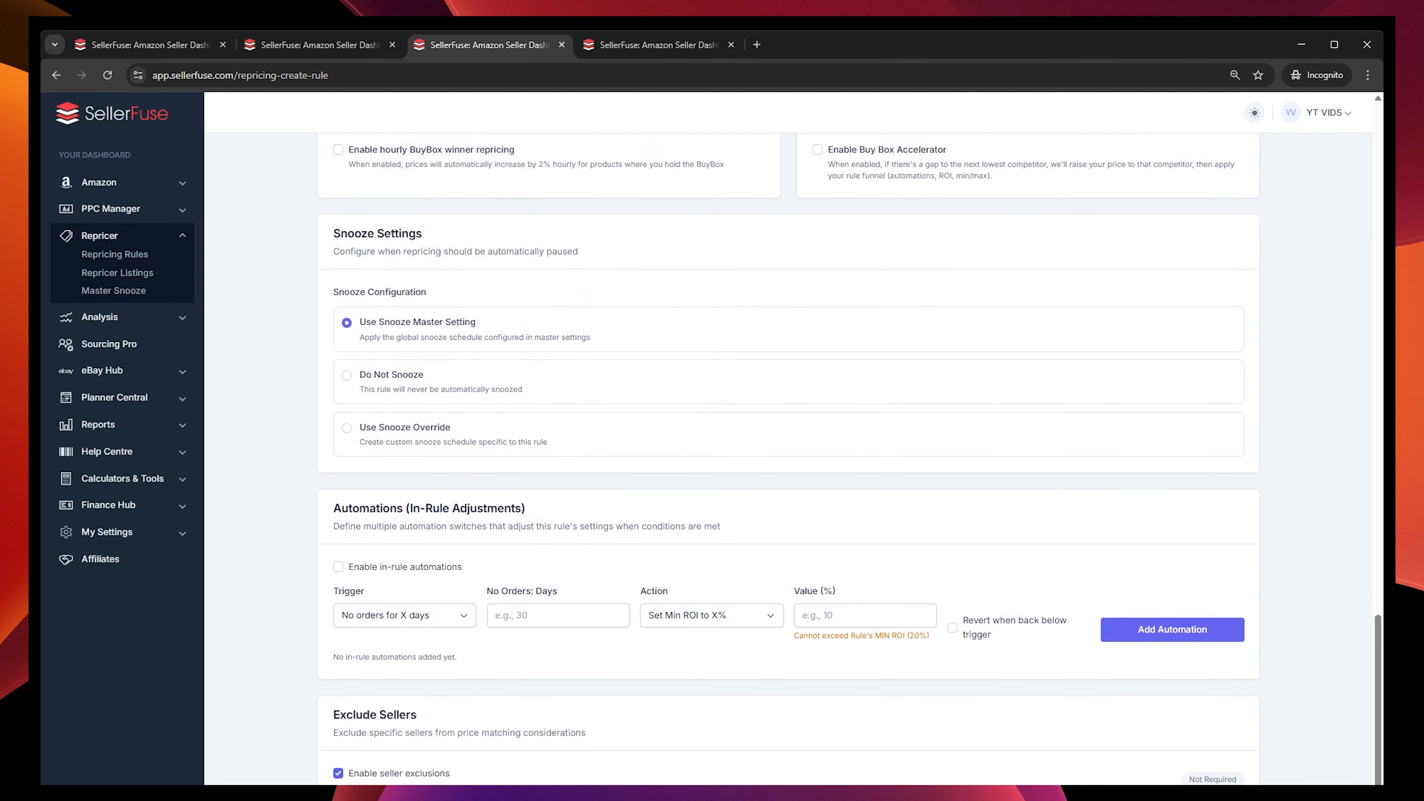
scroll(540, 669, "up", 4)
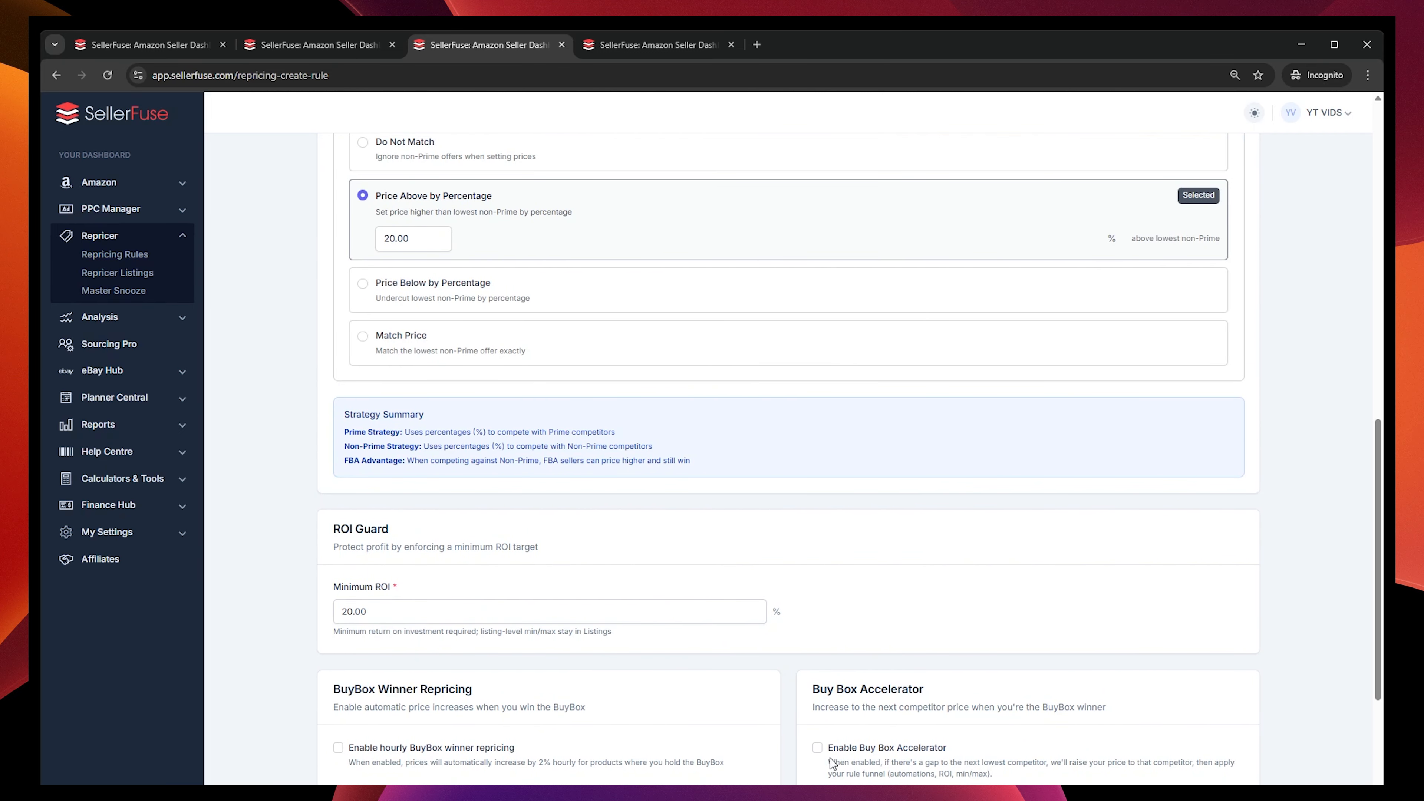
scroll(740, 752, "up", 1)
scroll(788, 751, "up", 7)
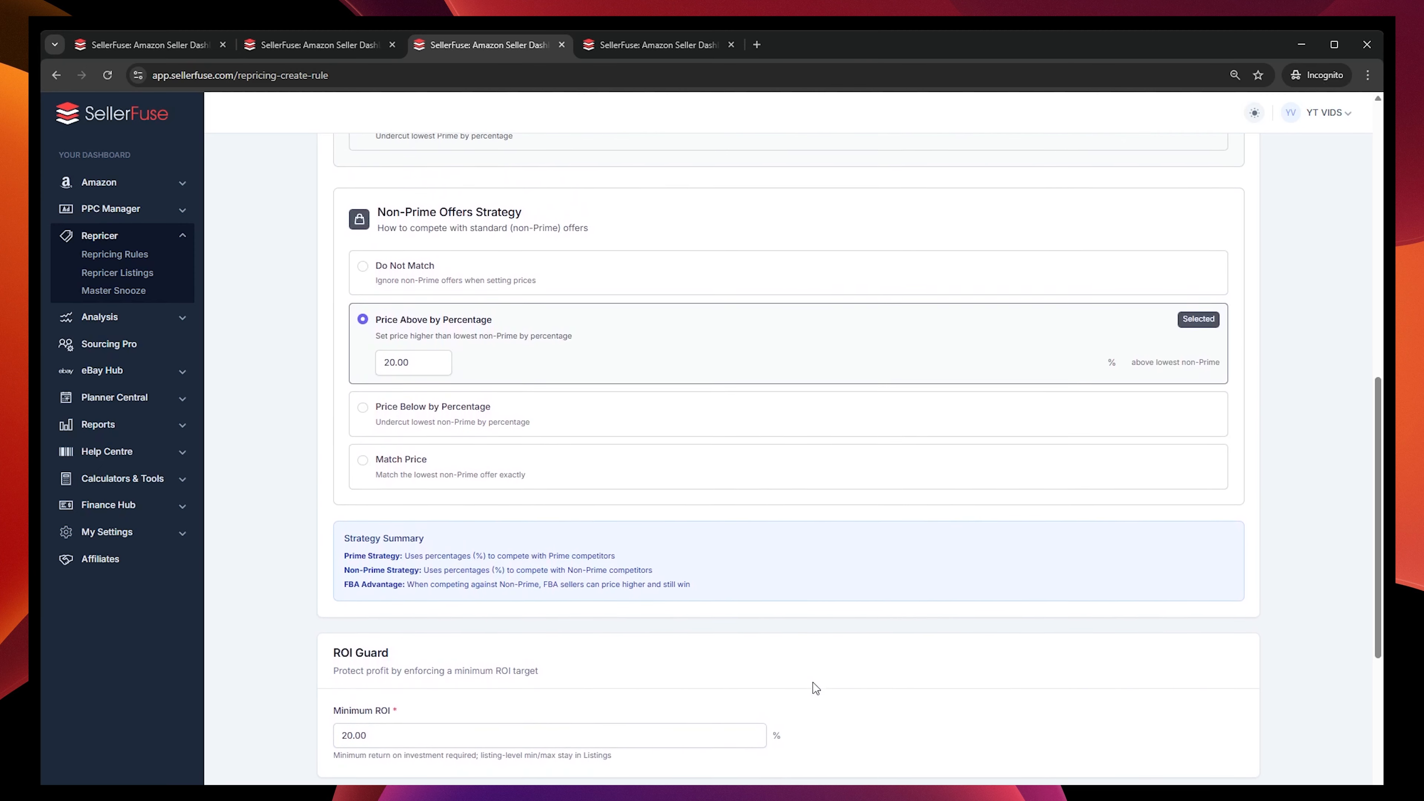
scroll(816, 688, "up", 1)
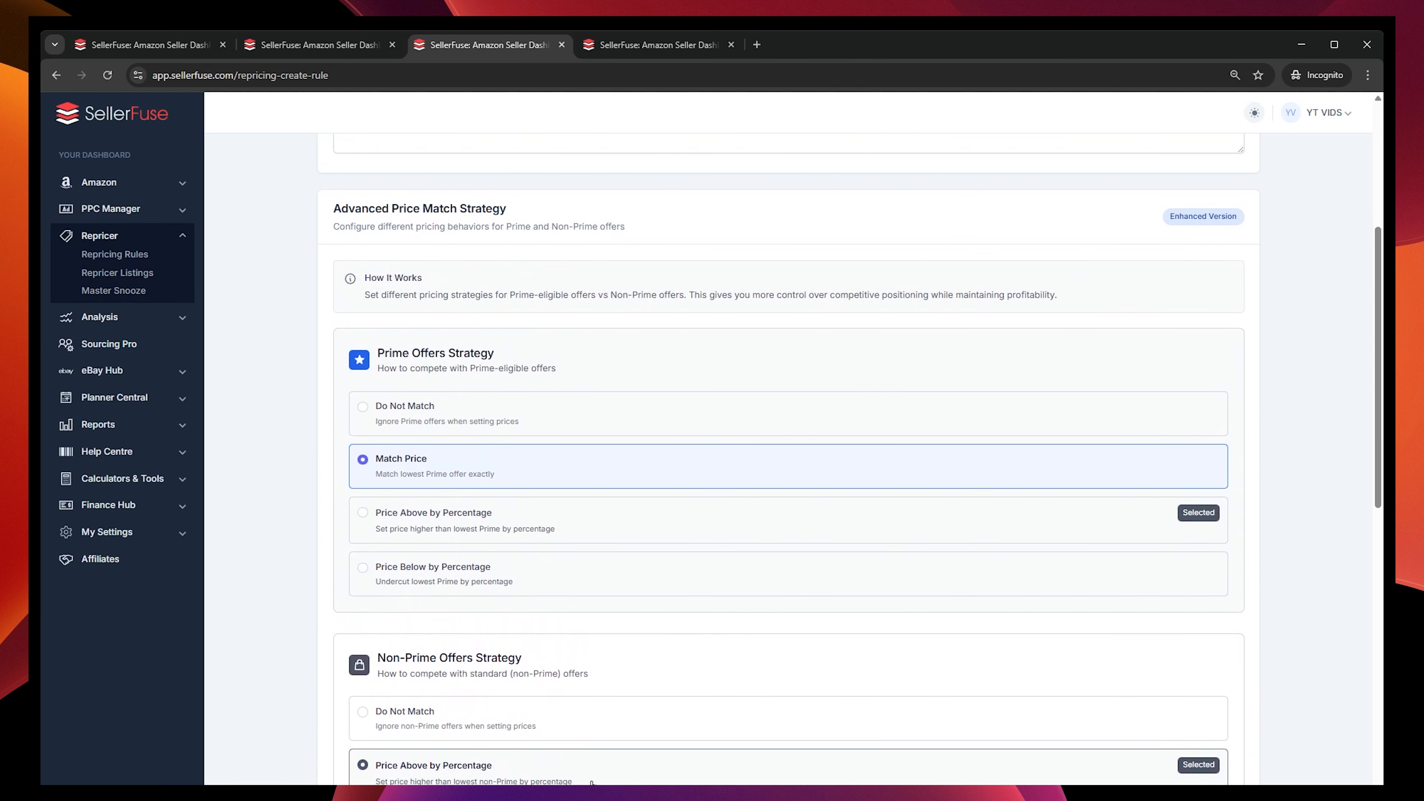
scroll(518, 764, "down", 20)
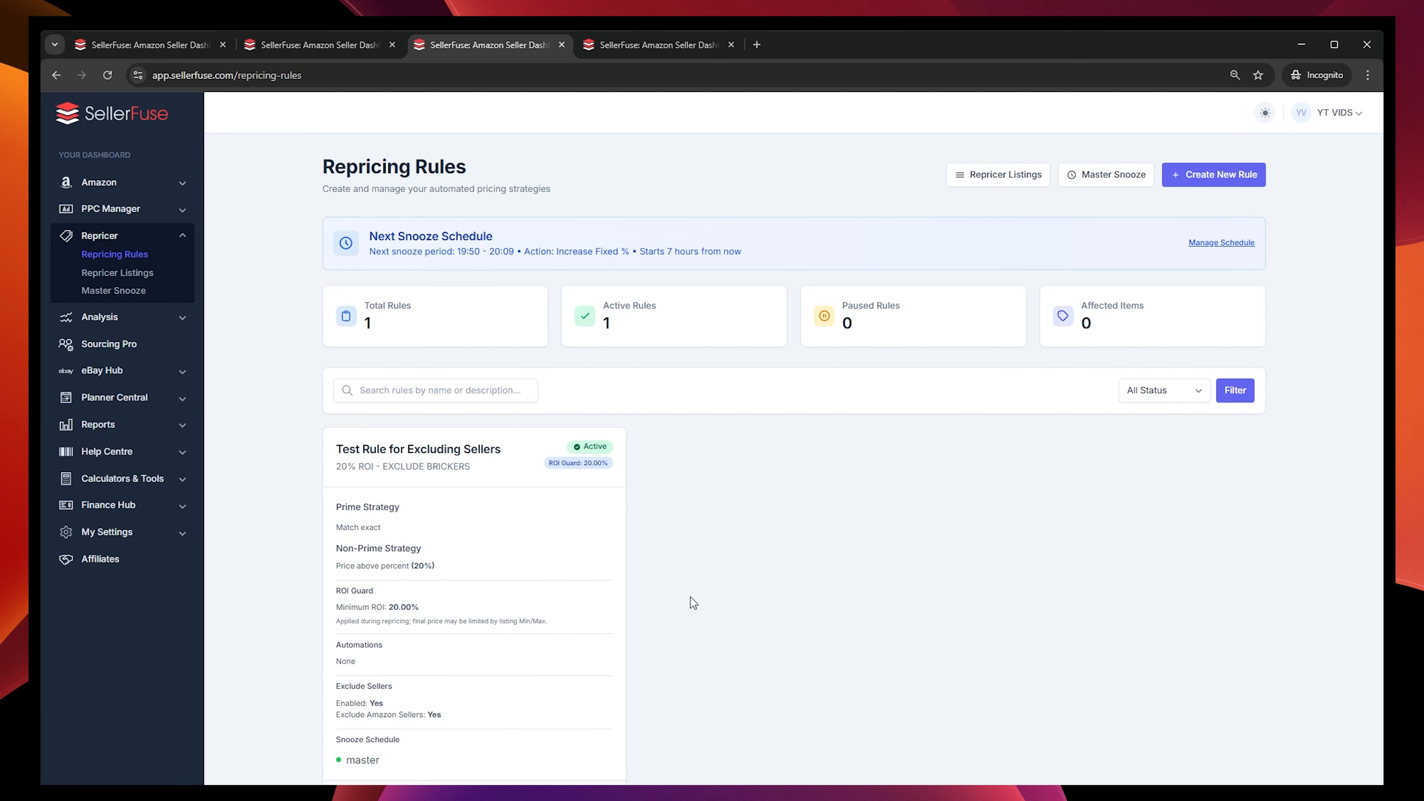
- Check the ROI Guard badge on the saved Test Rule for Excluding Sellers
left_click_drag(550, 463, 611, 468)
left_click(611, 469)
triple_click(586, 463)
left_click(672, 491)
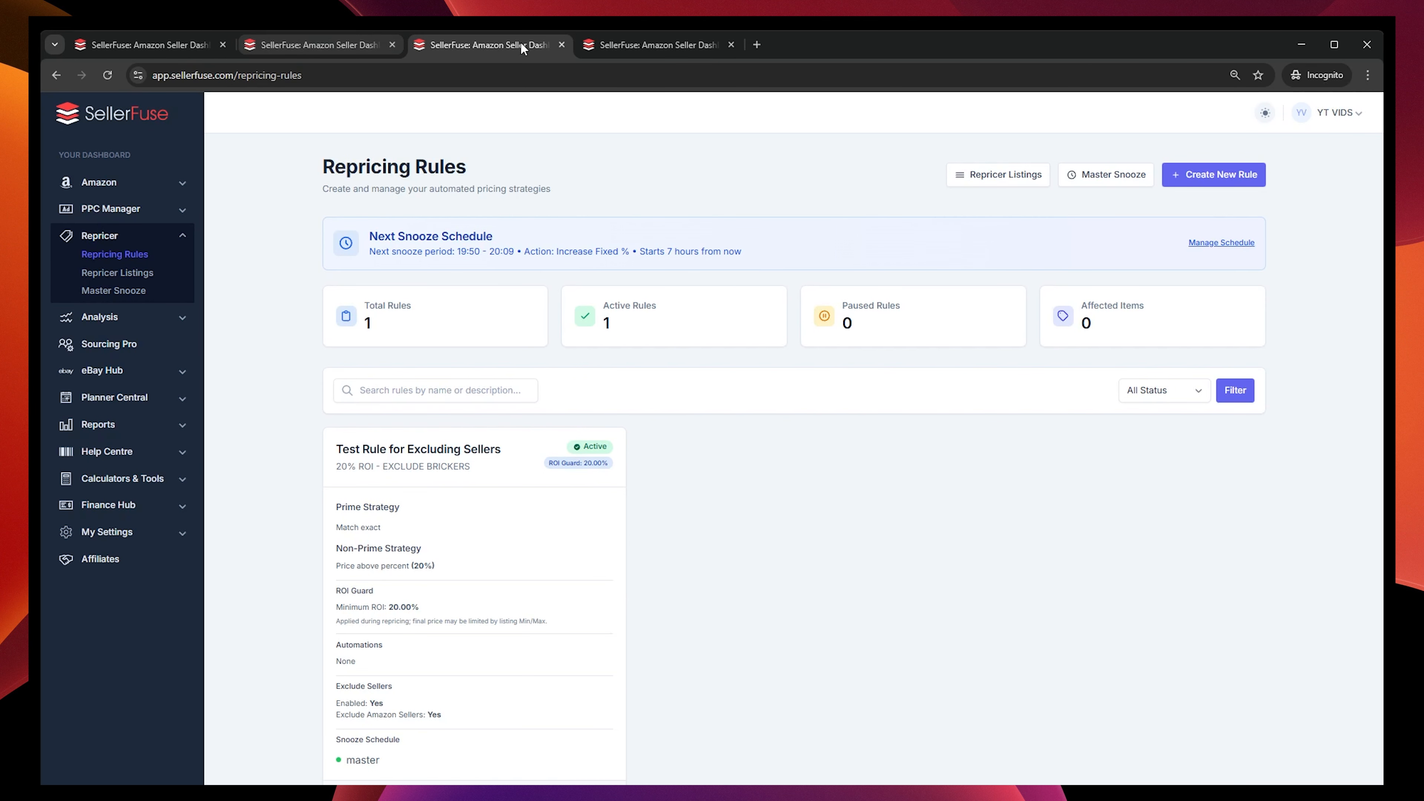
- Reload the repricing listings, raise the Big Cheese mouse trap price to 8.6 and select Test Rule for Excluding Sellers for it
left_click(314, 48)
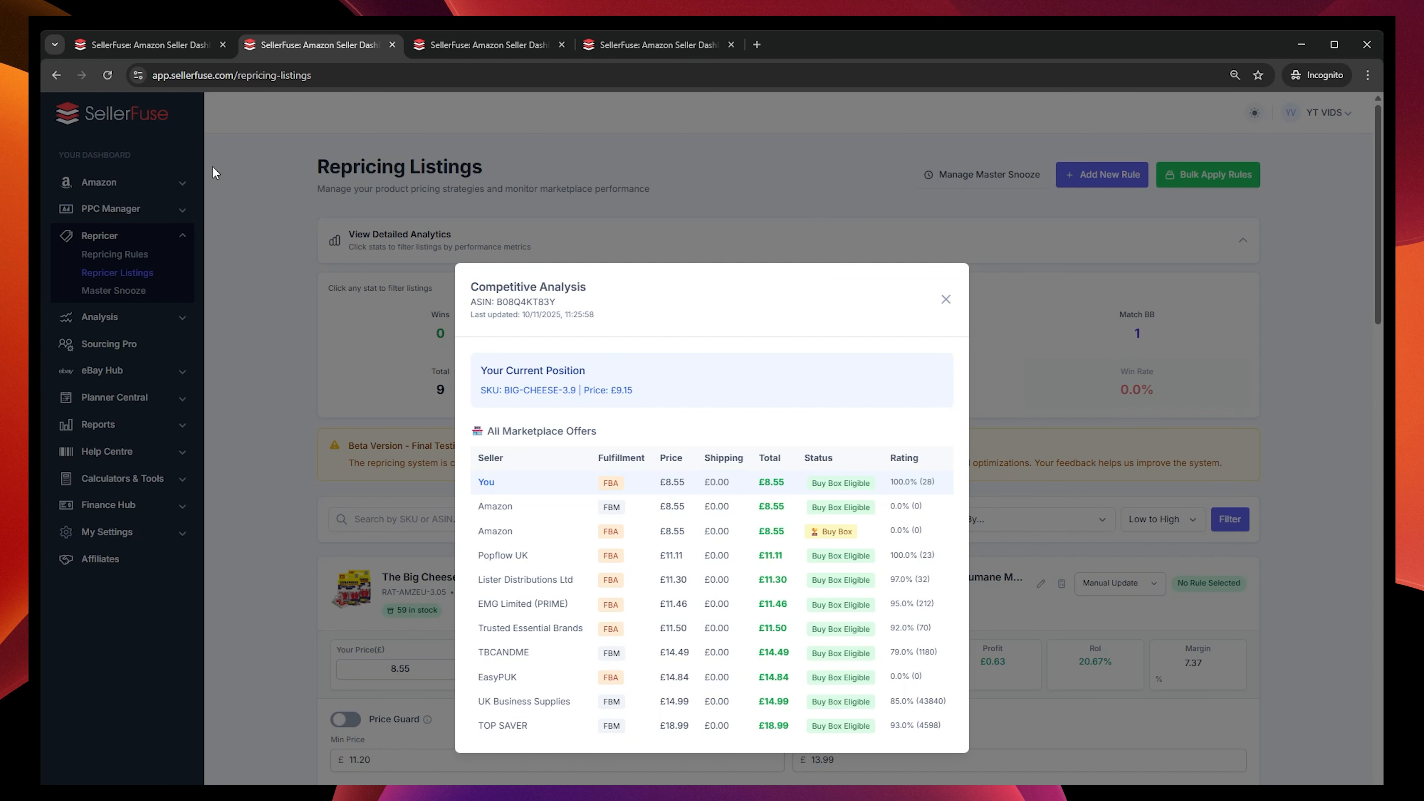
left_click(111, 74)
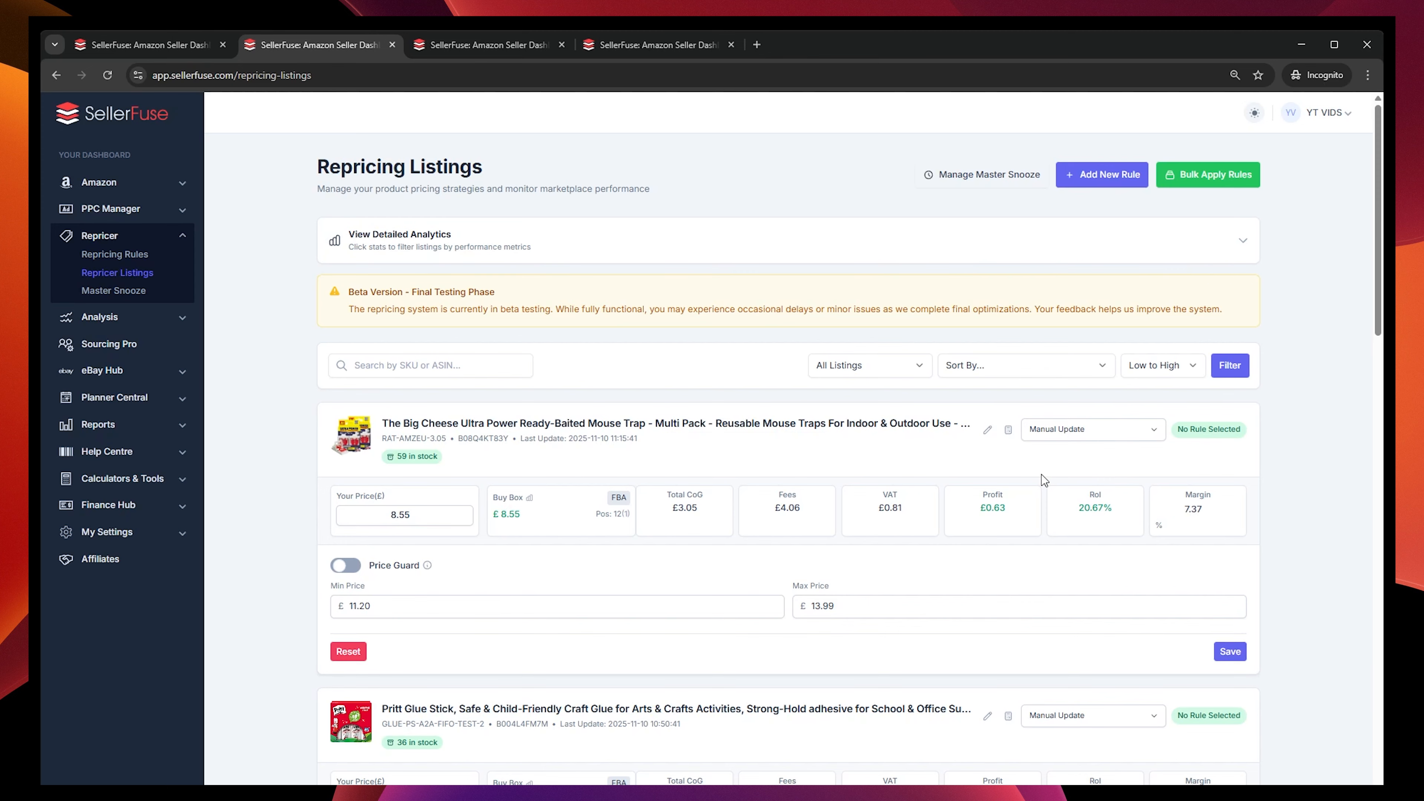
scroll(1083, 629, "down", 2)
scroll(1083, 628, "down", 15)
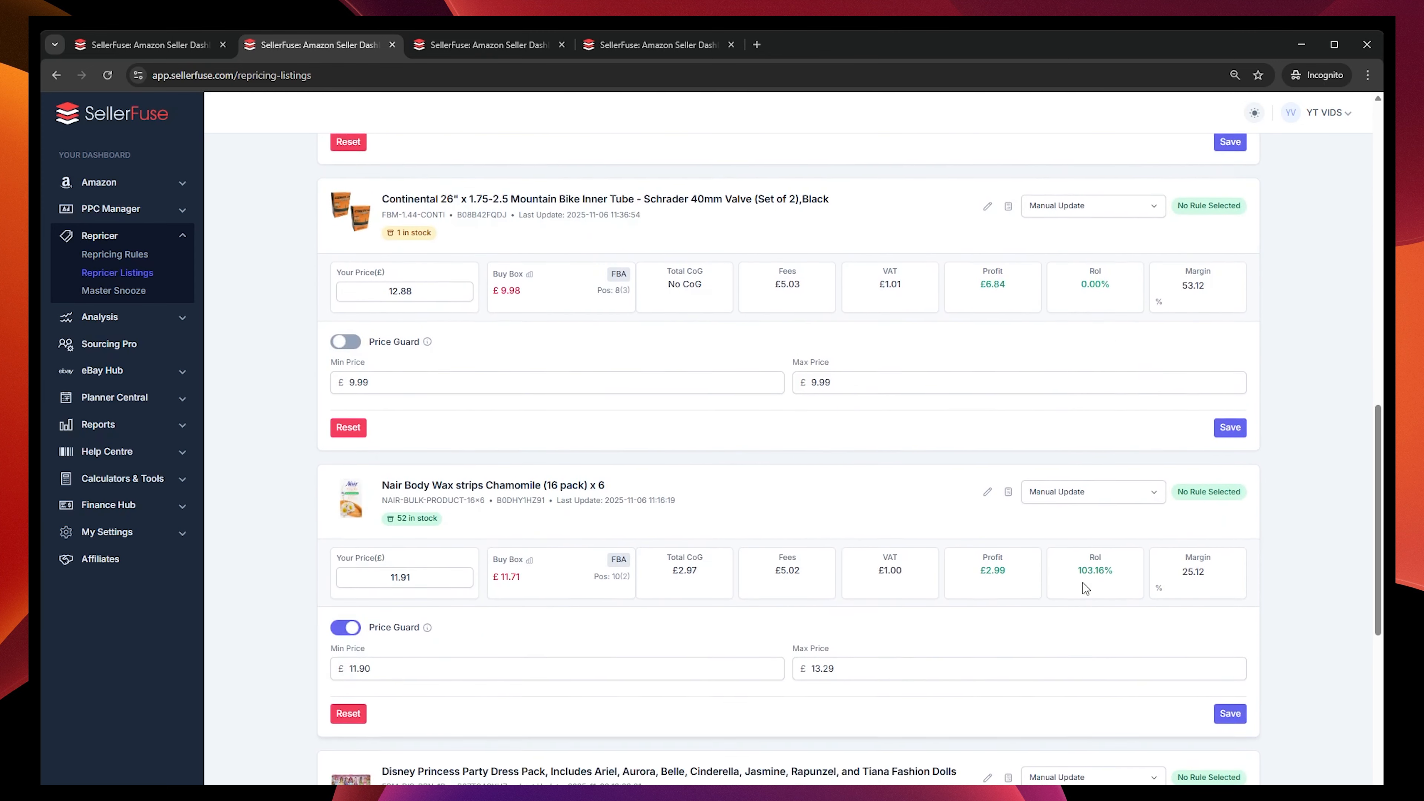
scroll(1087, 604, "up", 20)
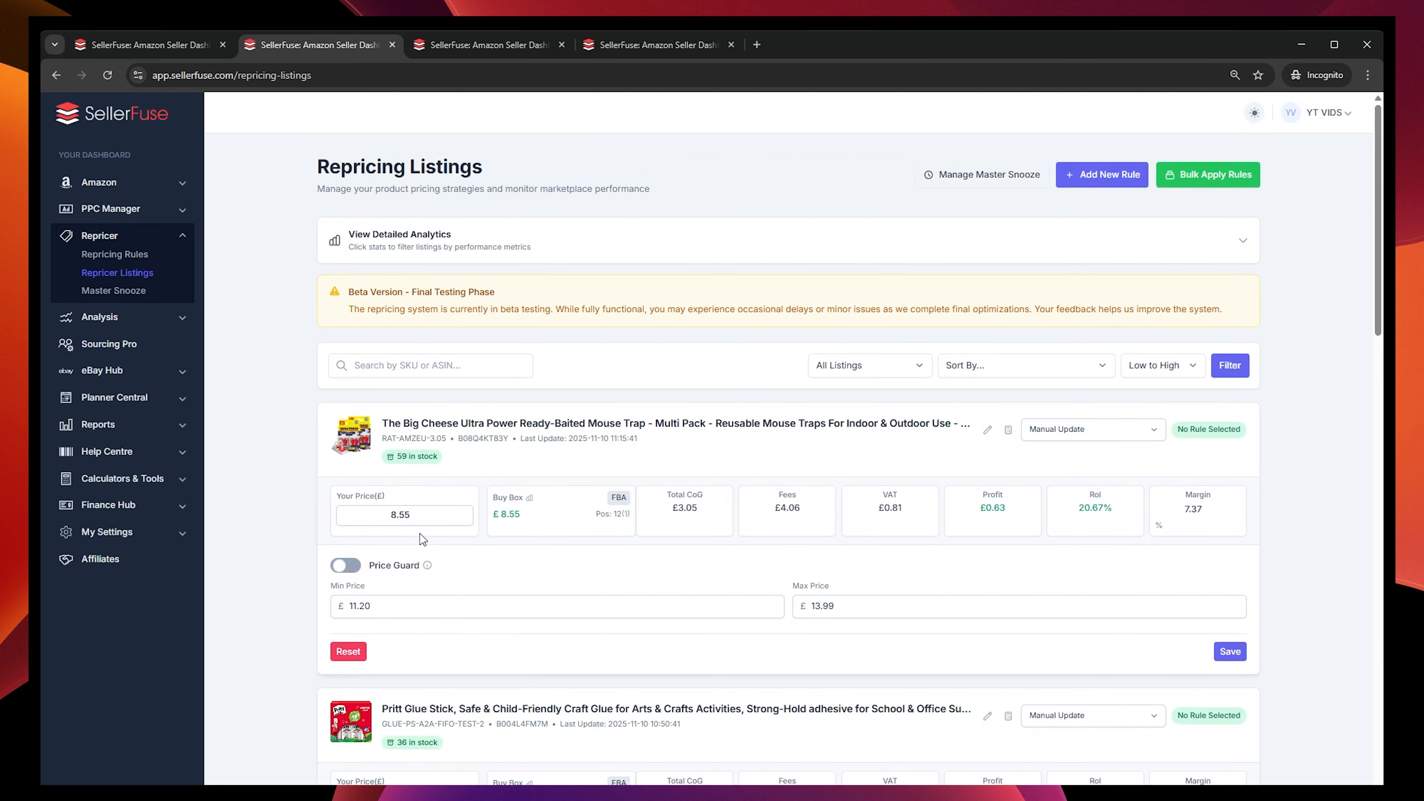
left_click(461, 511)
left_click(461, 511)
left_click(461, 511)
left_click(461, 511)
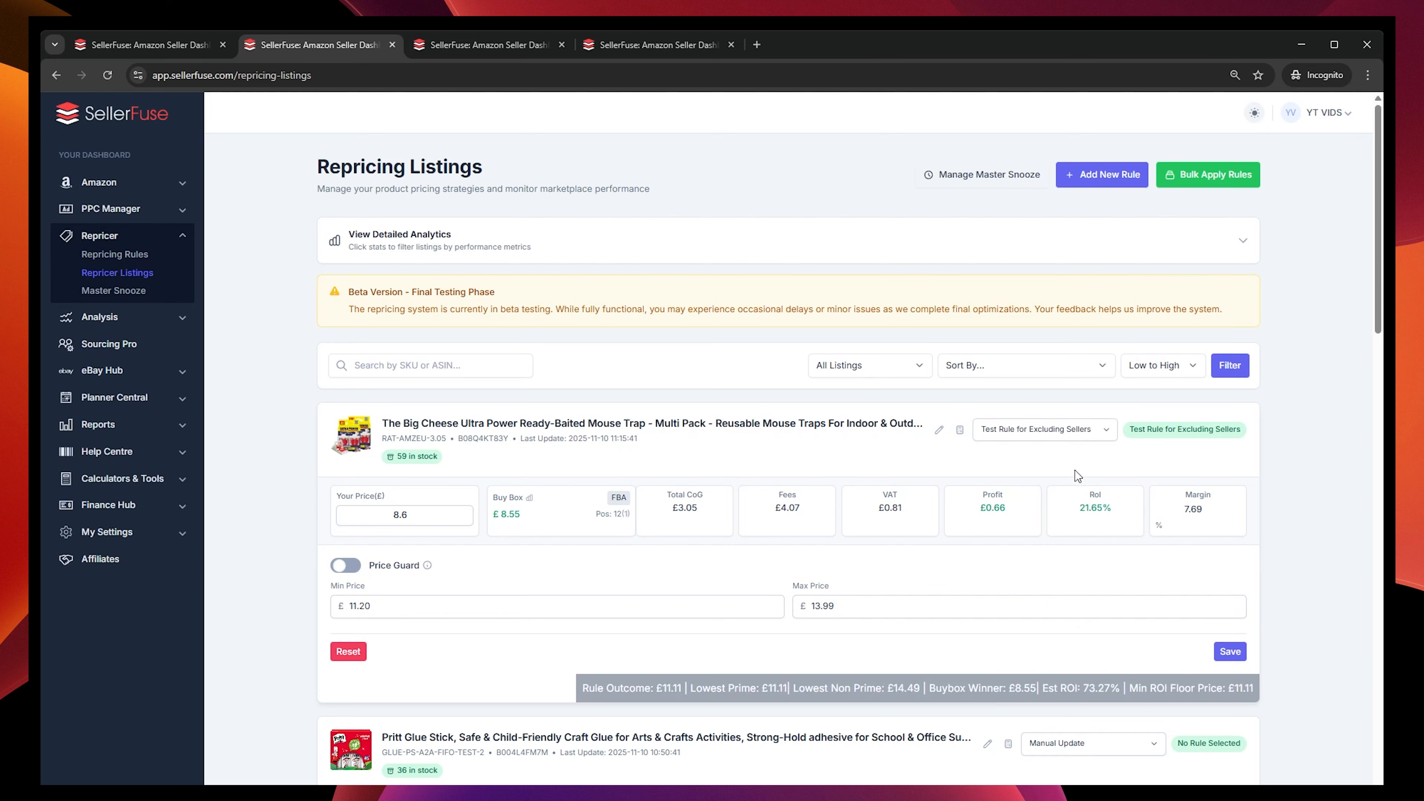
- Review the mouse trap listing's rule outcome line, including the Buybox winner and lowest Non-Prime prices
left_click_drag(1254, 692, 525, 700)
left_click(524, 701)
mouse_move(577, 684)
left_mouse_down()
mouse_move(1203, 694)
mouse_move(572, 686)
left_mouse_up()
left_click(1254, 691)
left_click(571, 687)
left_click_drag(929, 687, 1038, 687)
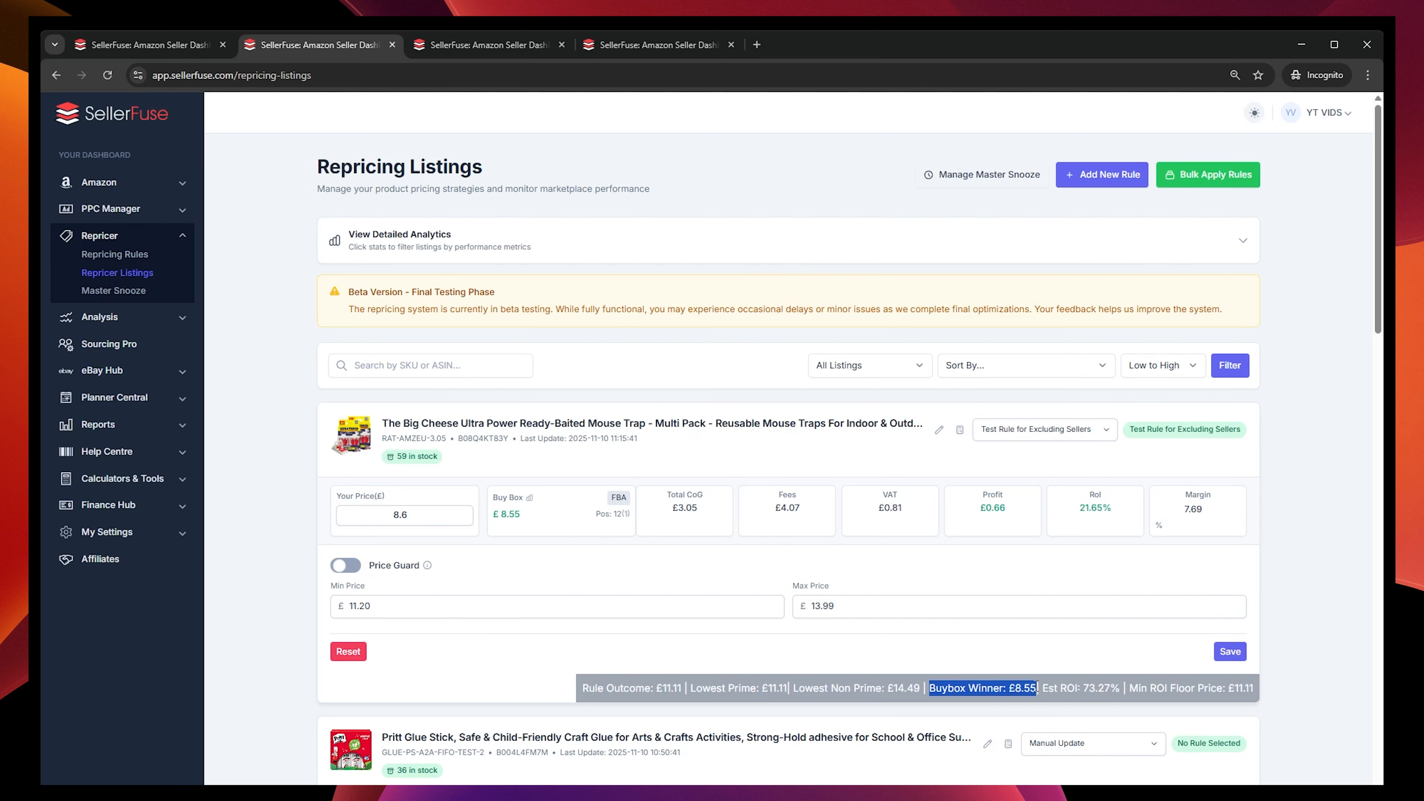
left_click_drag(793, 687, 922, 688)
- Check the lowest Non-Prime price against the cheapest third-party FBM offer in the mouse trap listing's competitive analysis
left_click(528, 498)
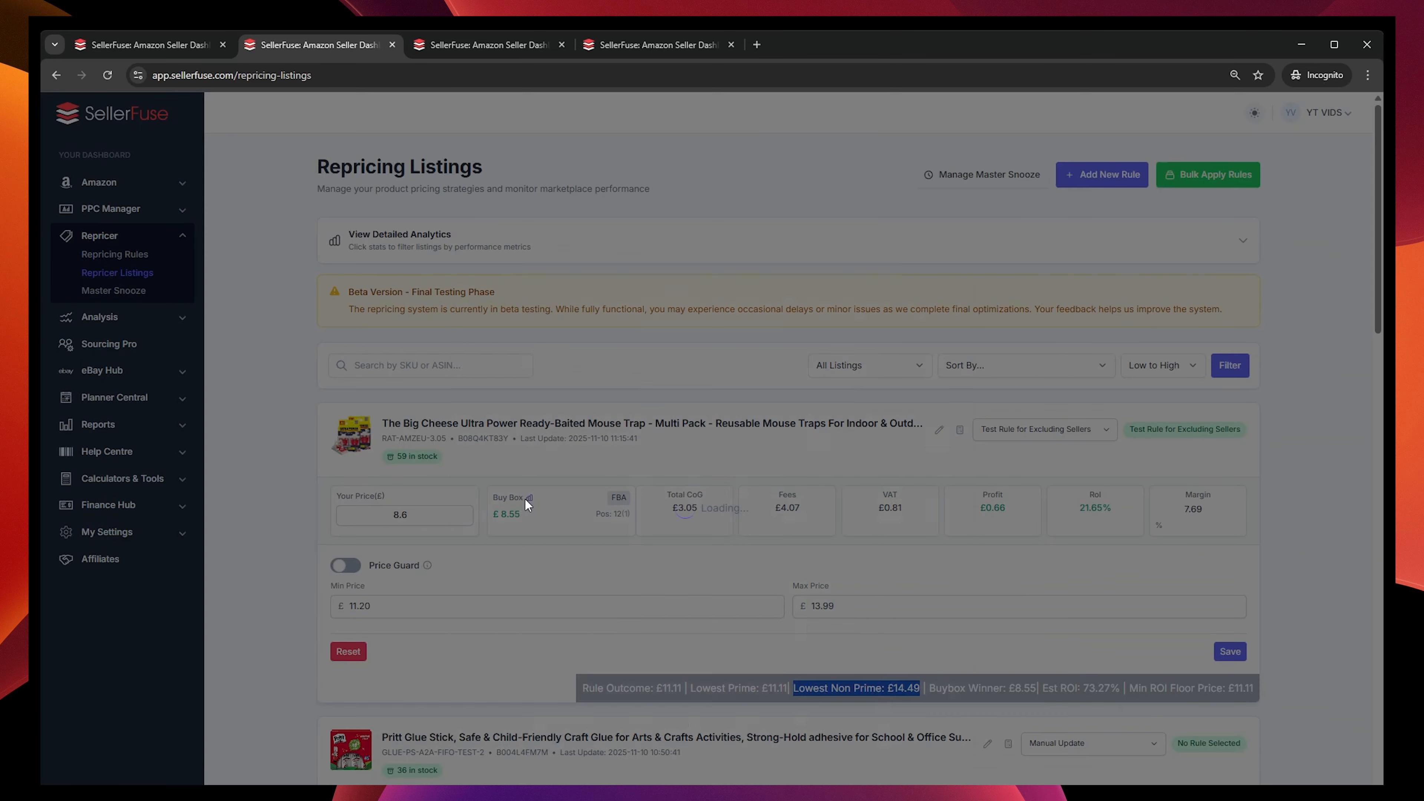
double_click(610, 653)
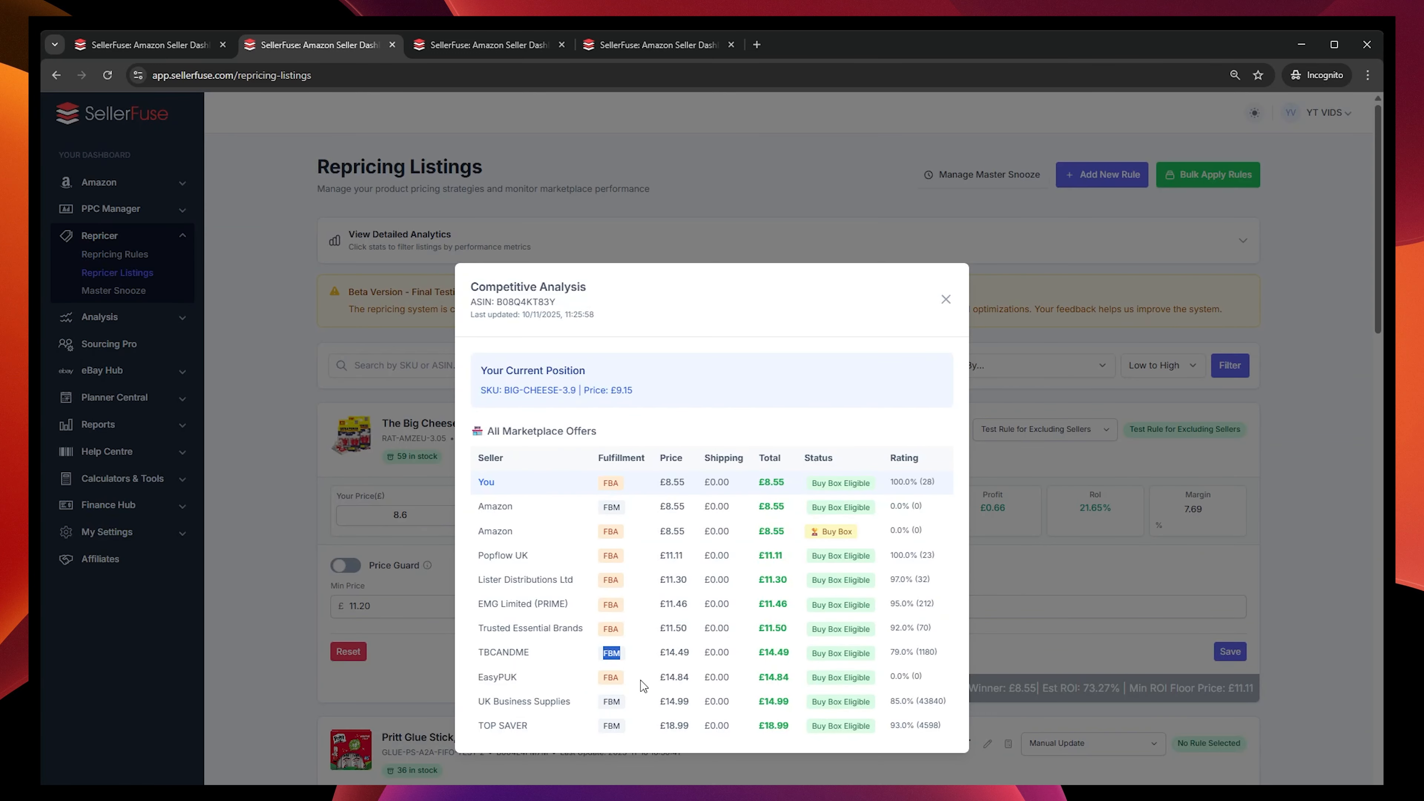
left_click_drag(769, 653, 790, 652)
left_click(790, 652)
left_click(946, 299)
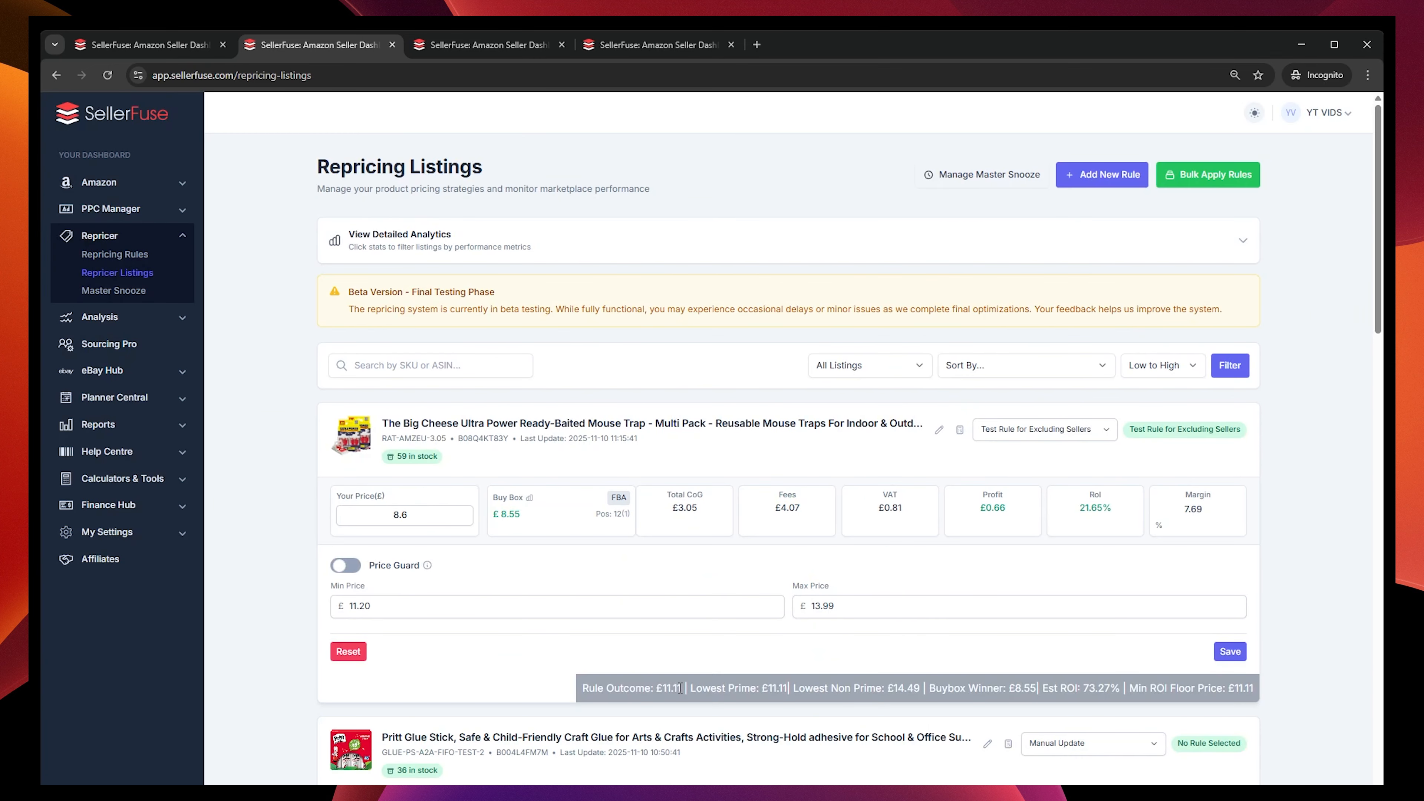
- Compare the rule's lowest Prime price with the competitive analysis, examining the two Amazon offers the rule excludes
left_click_drag(786, 688, 726, 688)
left_click(529, 497)
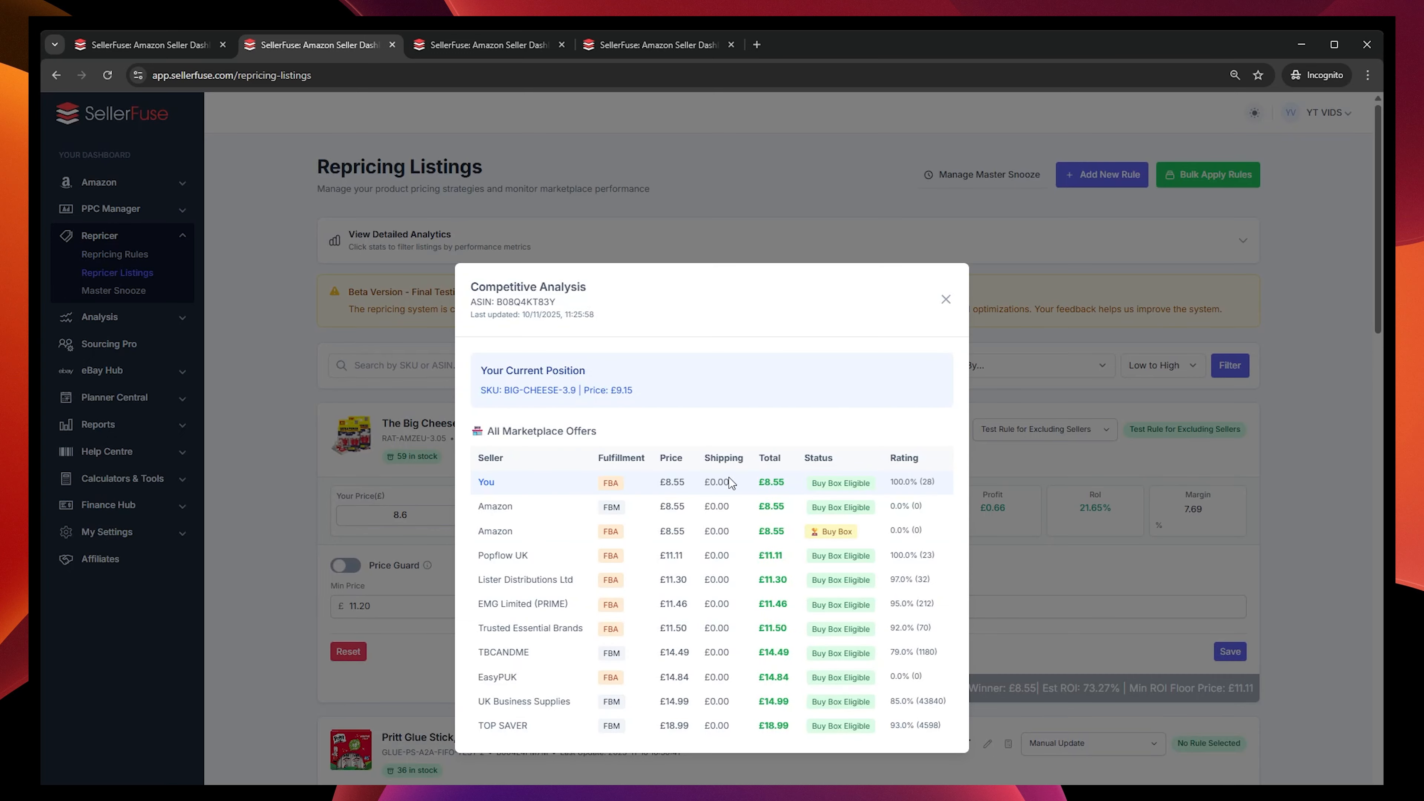
double_click(481, 531)
left_click_drag(926, 508, 821, 508)
left_click_drag(928, 535, 483, 507)
- Turn off Exclude Amazon Sellers in Test Rule for Excluding Sellers, save the rule and refresh the mouse trap listing with it
left_click(149, 44)
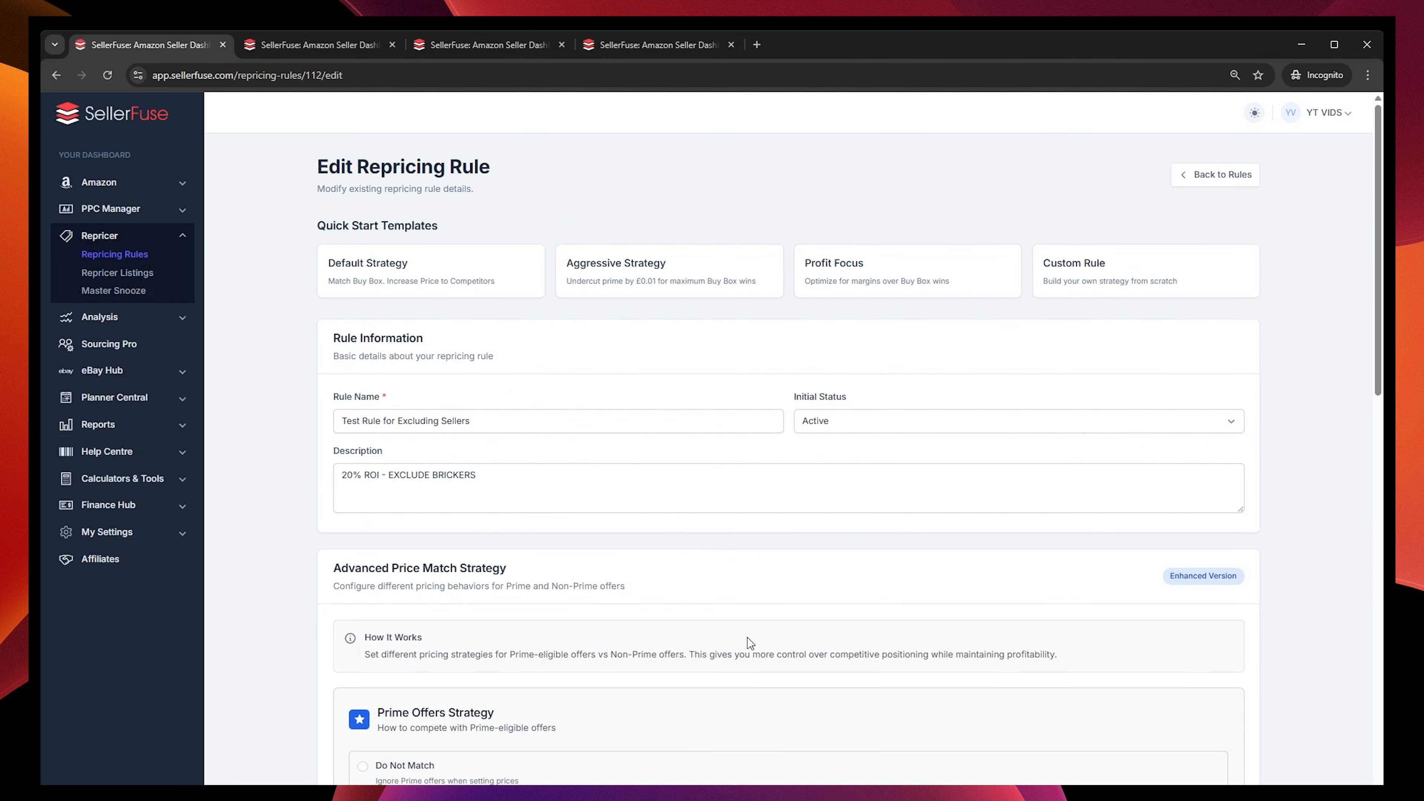
scroll(891, 633, "down", 15)
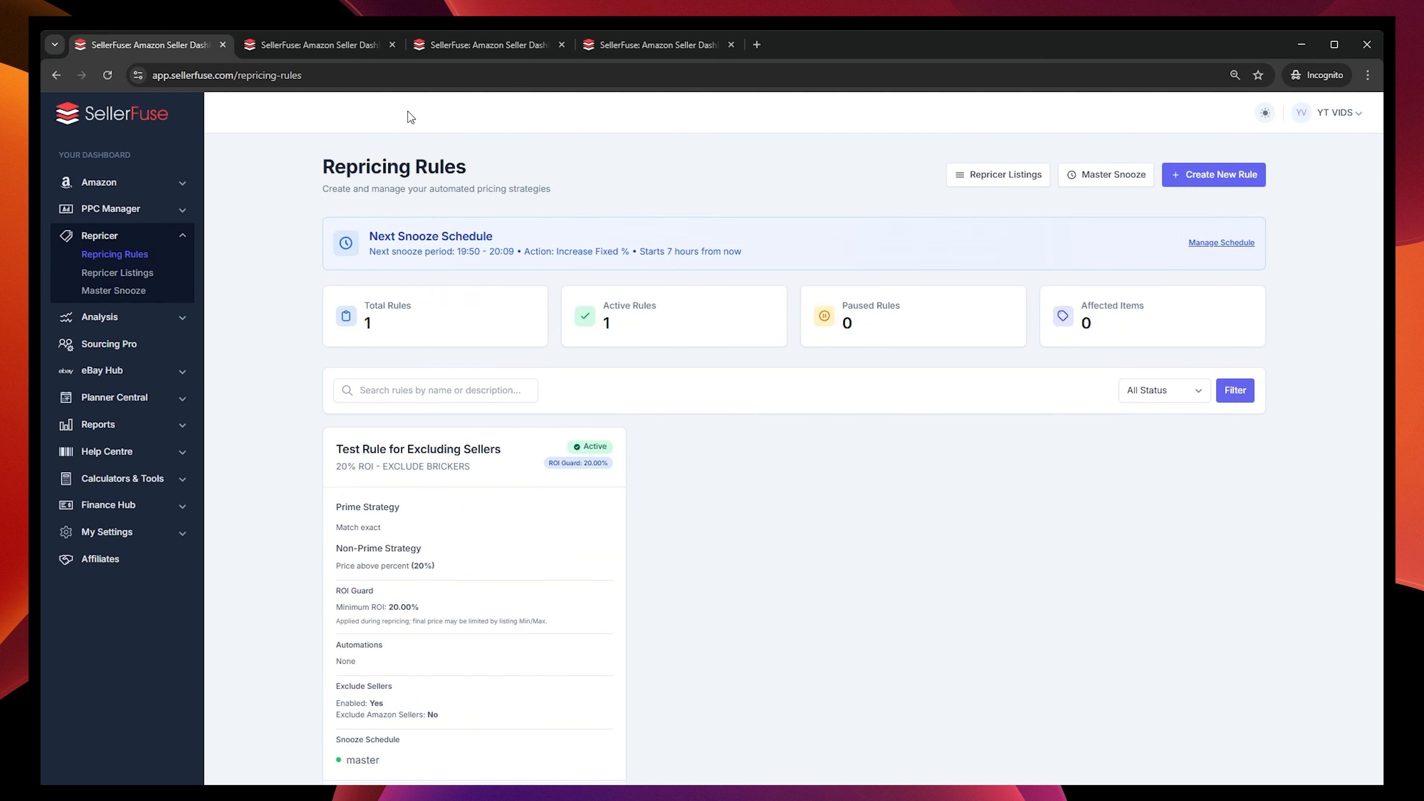
left_click(333, 39)
left_click(107, 75)
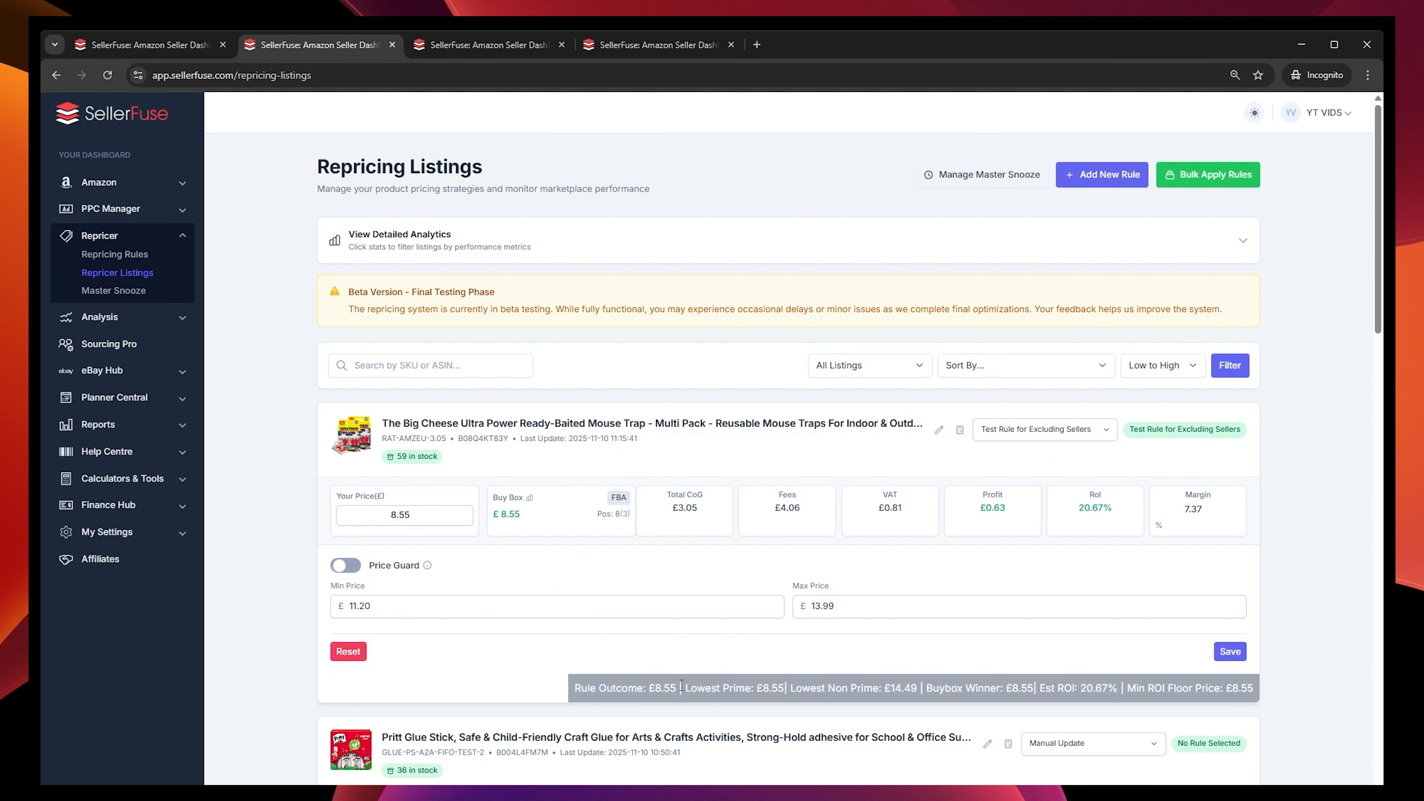
- Compare the listing's lowest Prime price with its competitive analysis and recheck the rule's Exclude Sellers section
left_click_drag(697, 688, 780, 689)
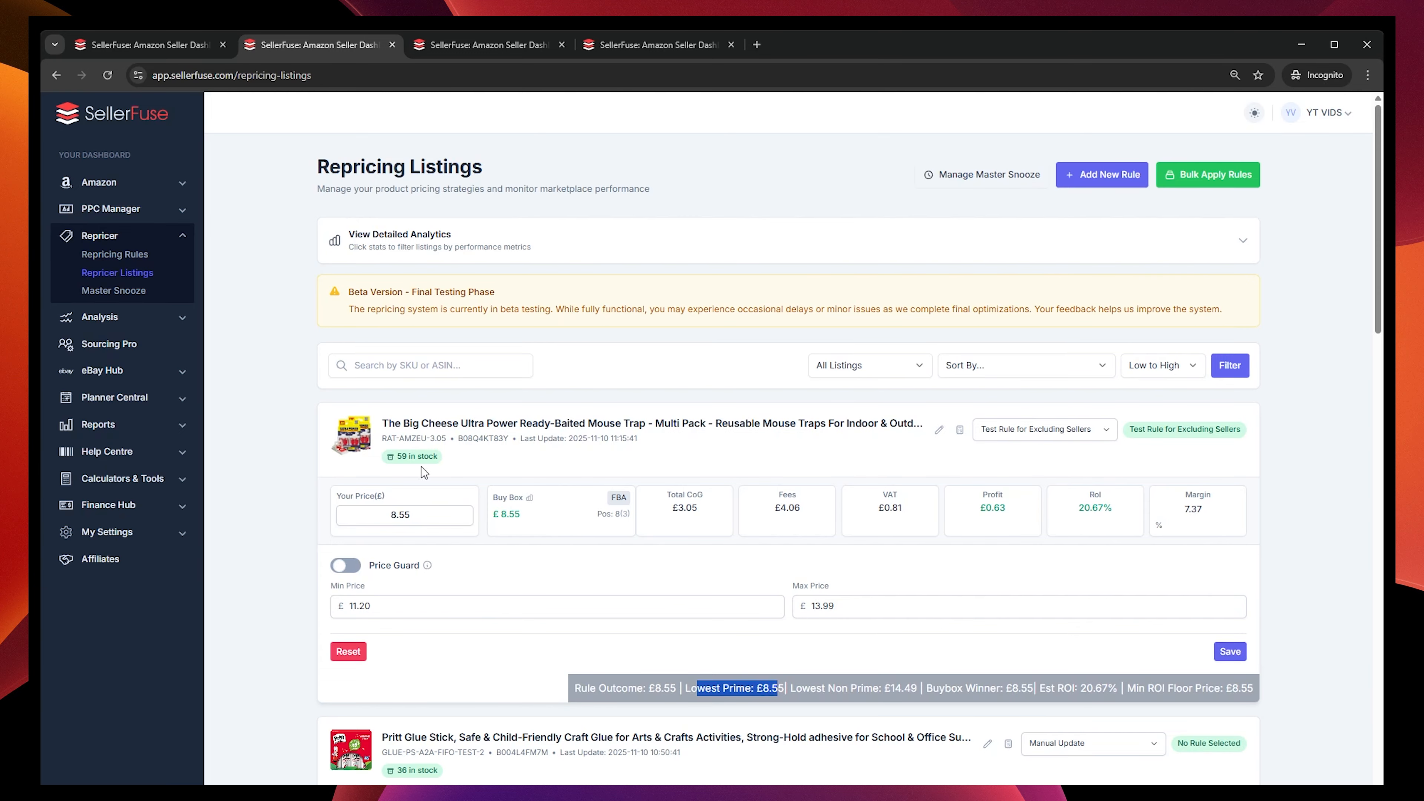
left_click(529, 498)
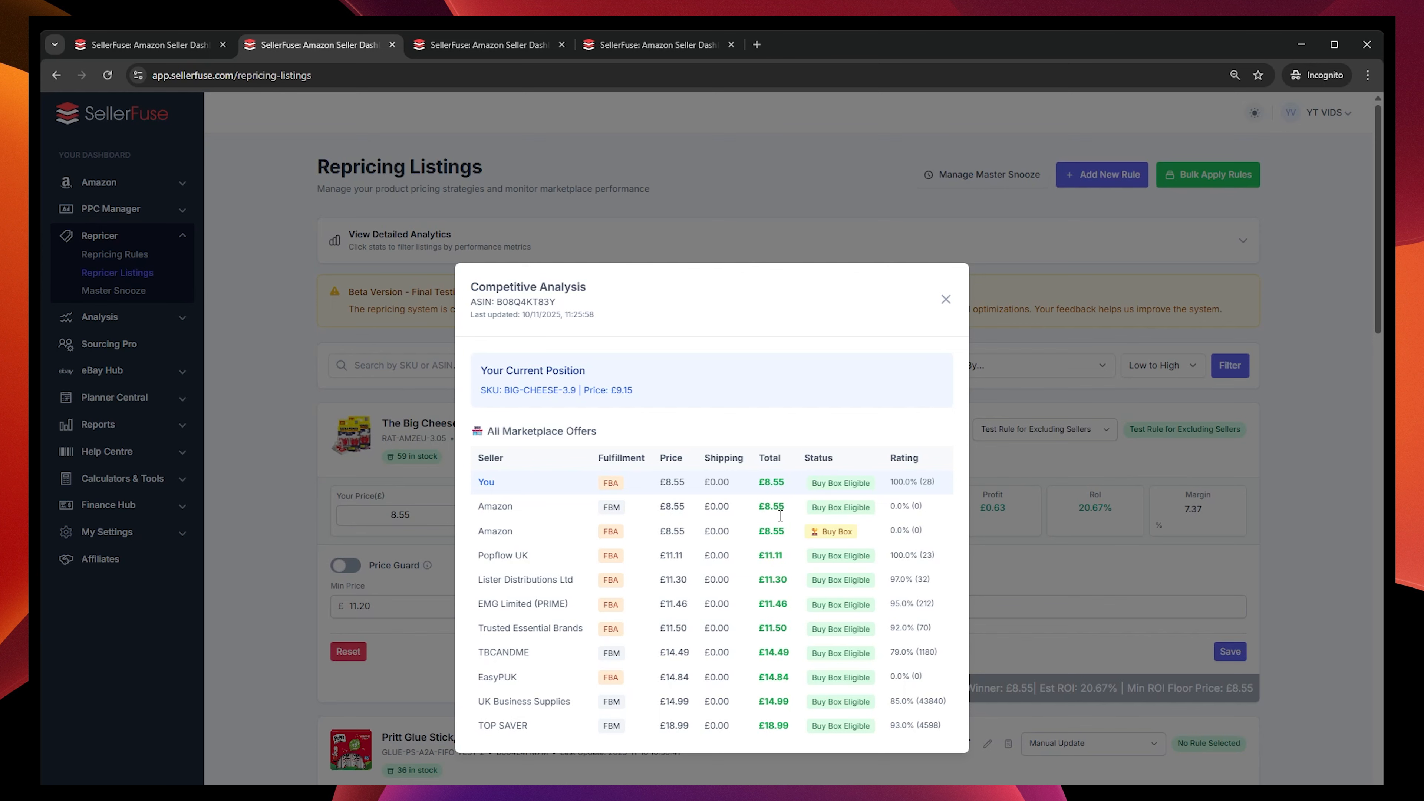
key("ctrl+shift+Tab")
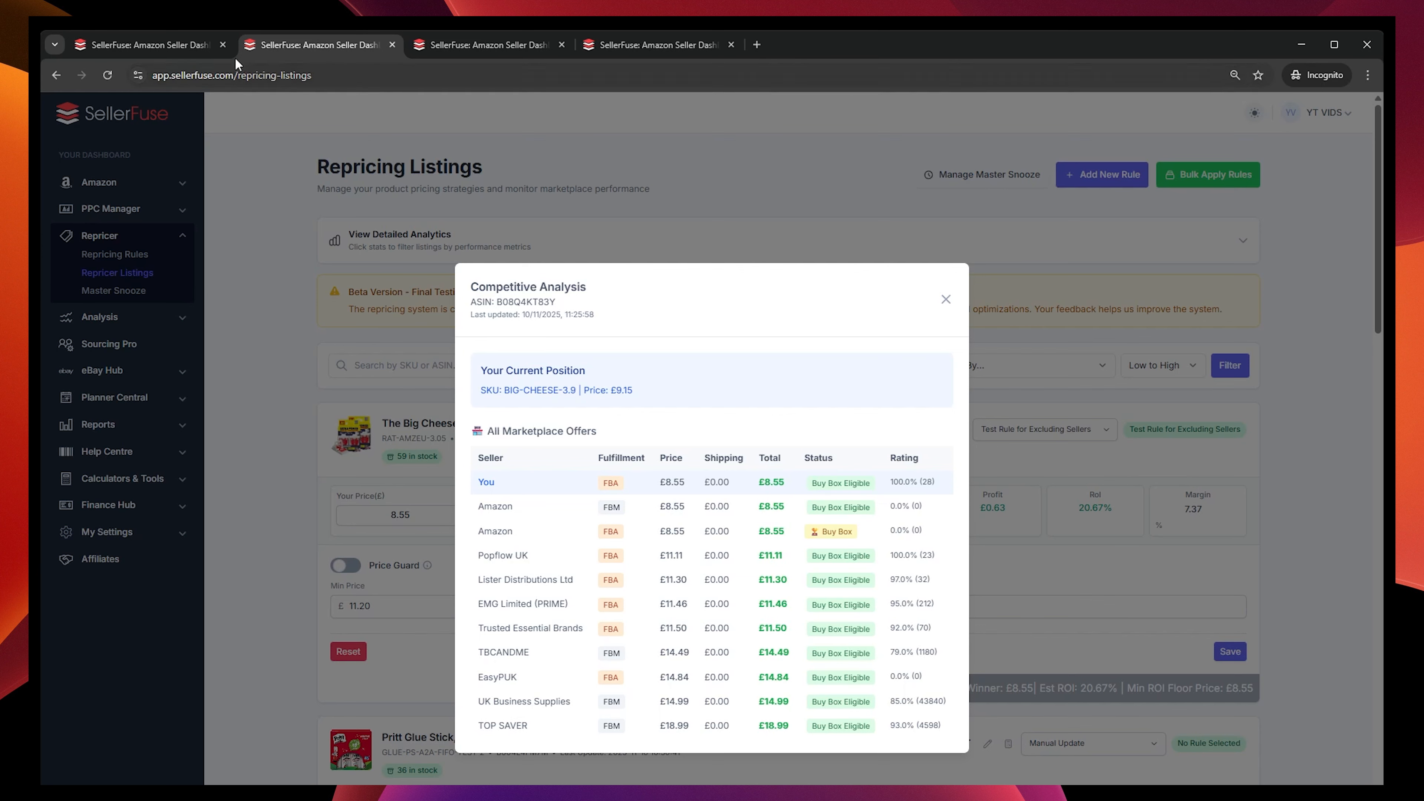
key("F5")
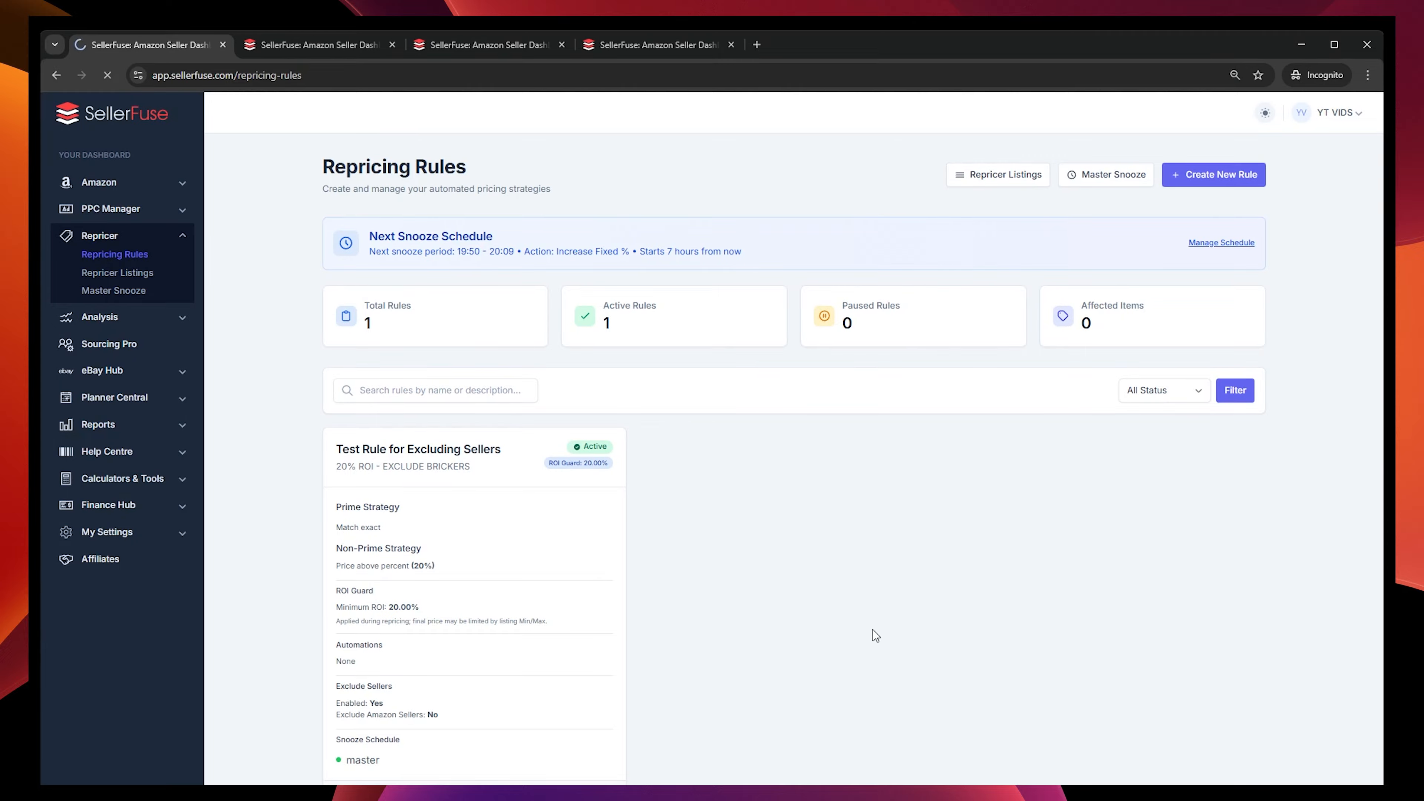
scroll(537, 242, "down", 5)
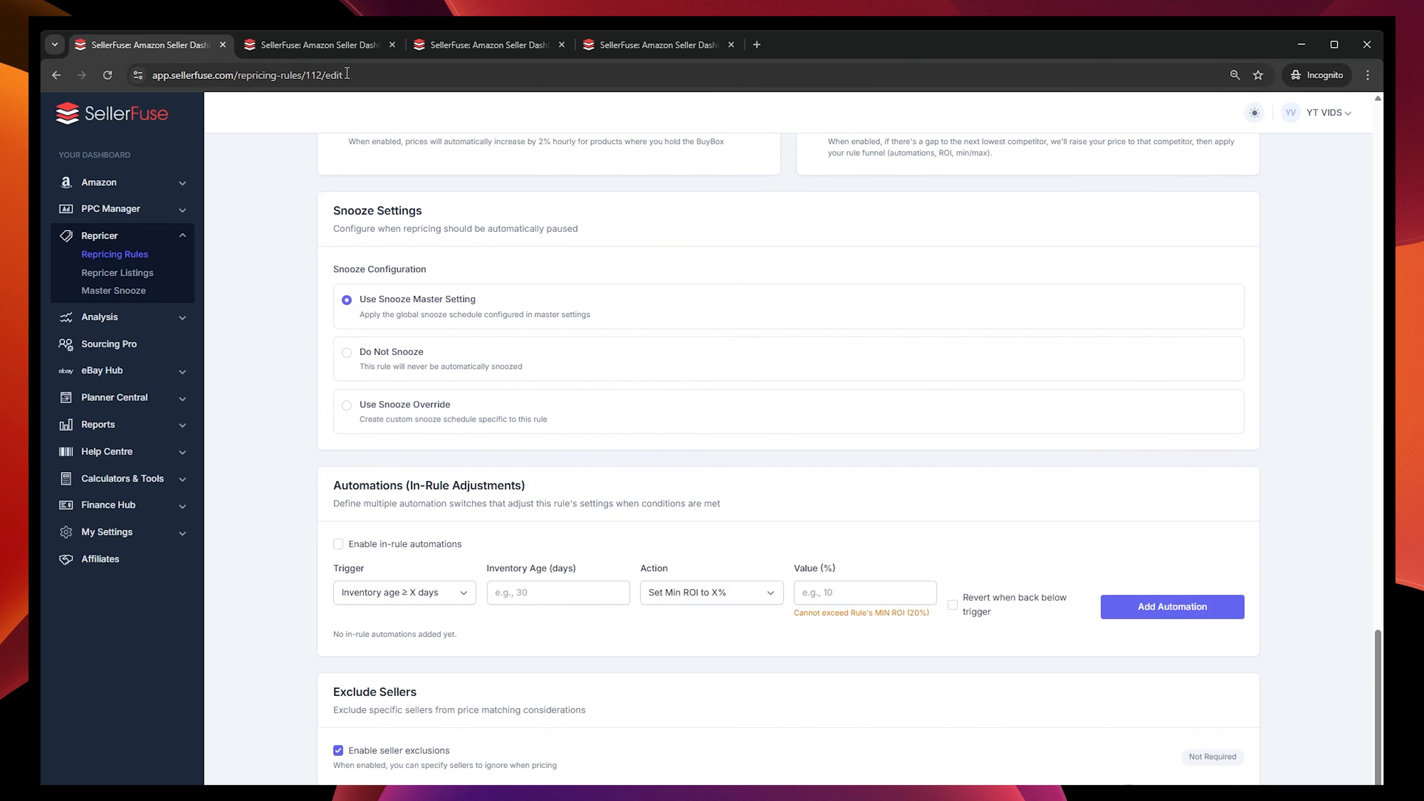
key("ctrl+Tab")
left_click(946, 299)
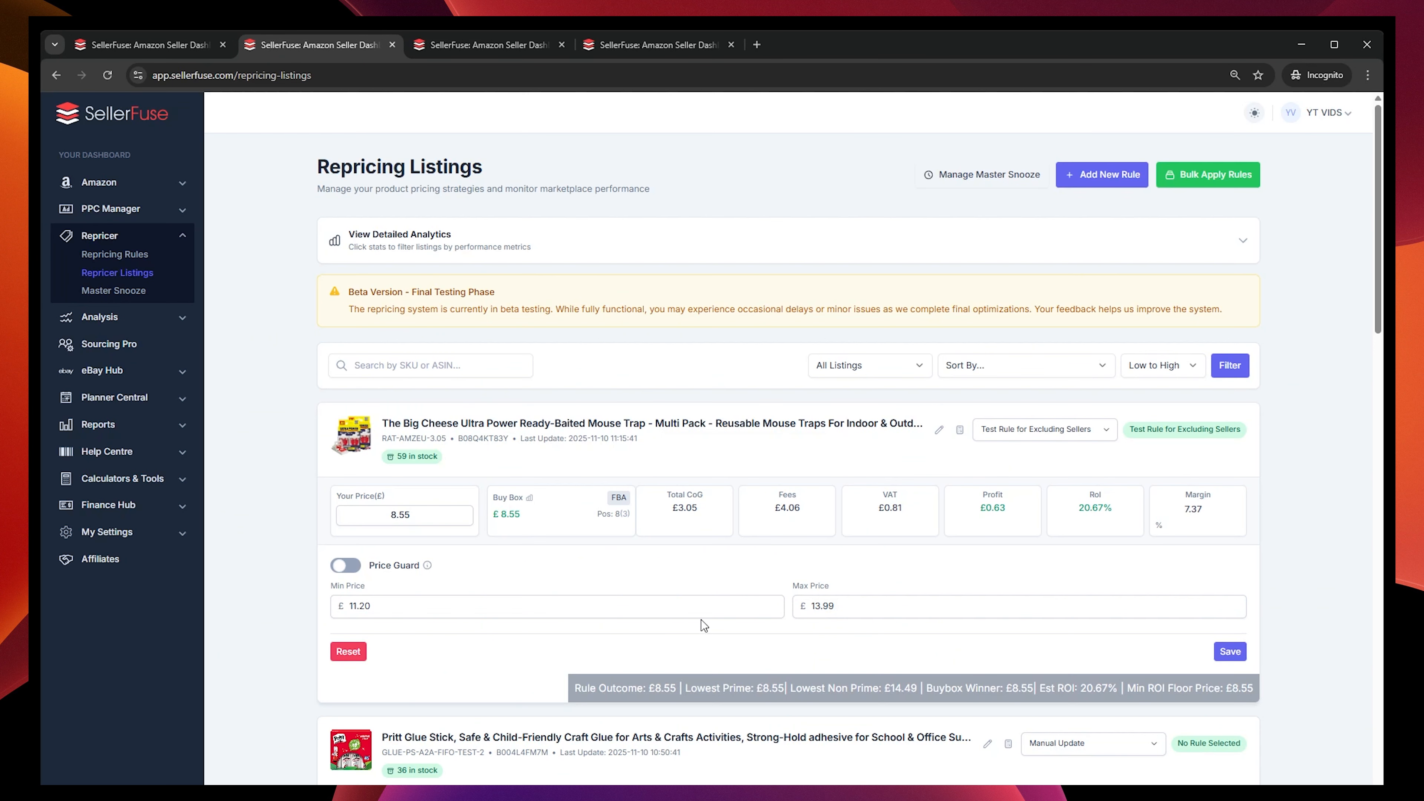
- Read through the mouse trap listing's full rule outcome line, from Rule Outcome to Min ROI Floor Price, and revisit its competitive analysis
left_click_drag(559, 698, 1261, 697)
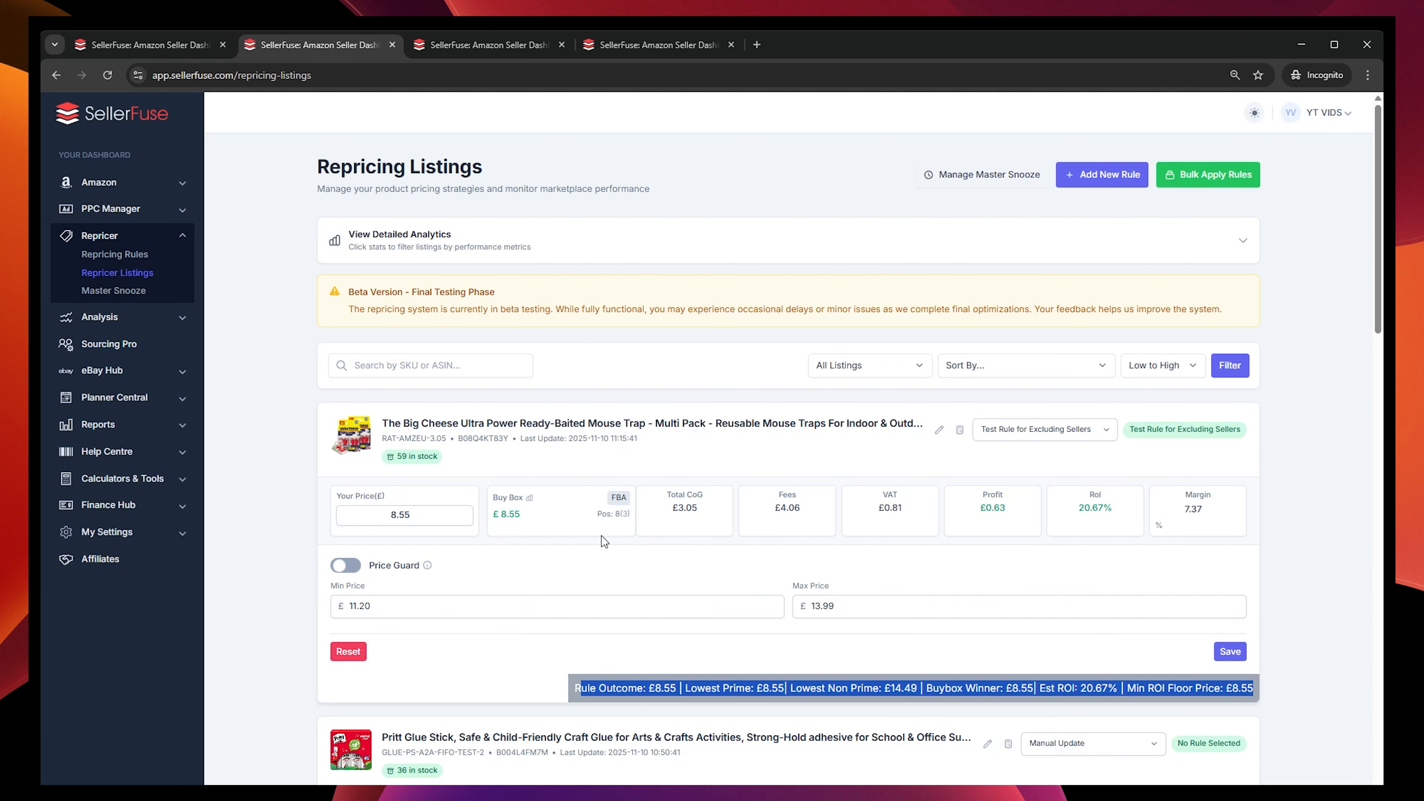
left_click(646, 690)
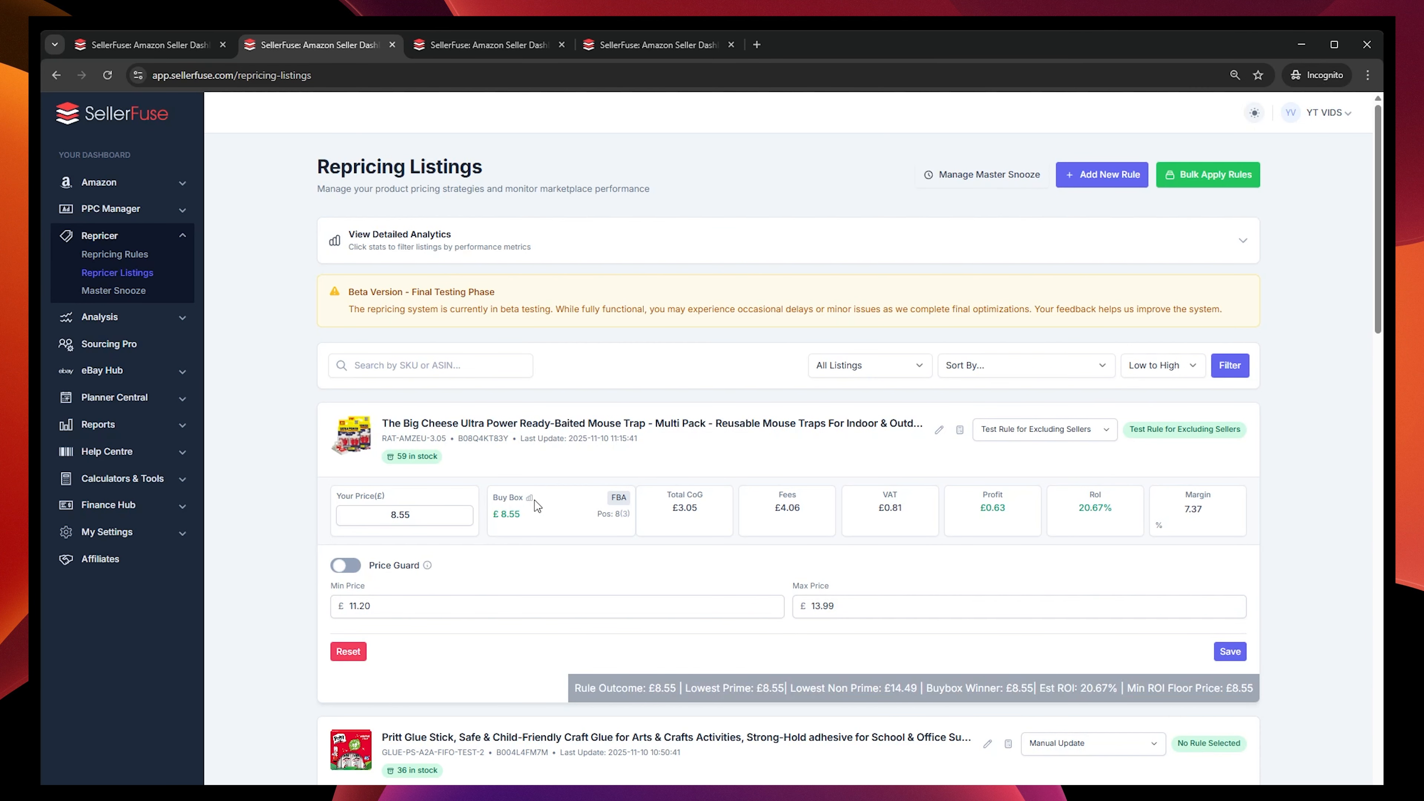
left_click(530, 498)
left_click(945, 300)
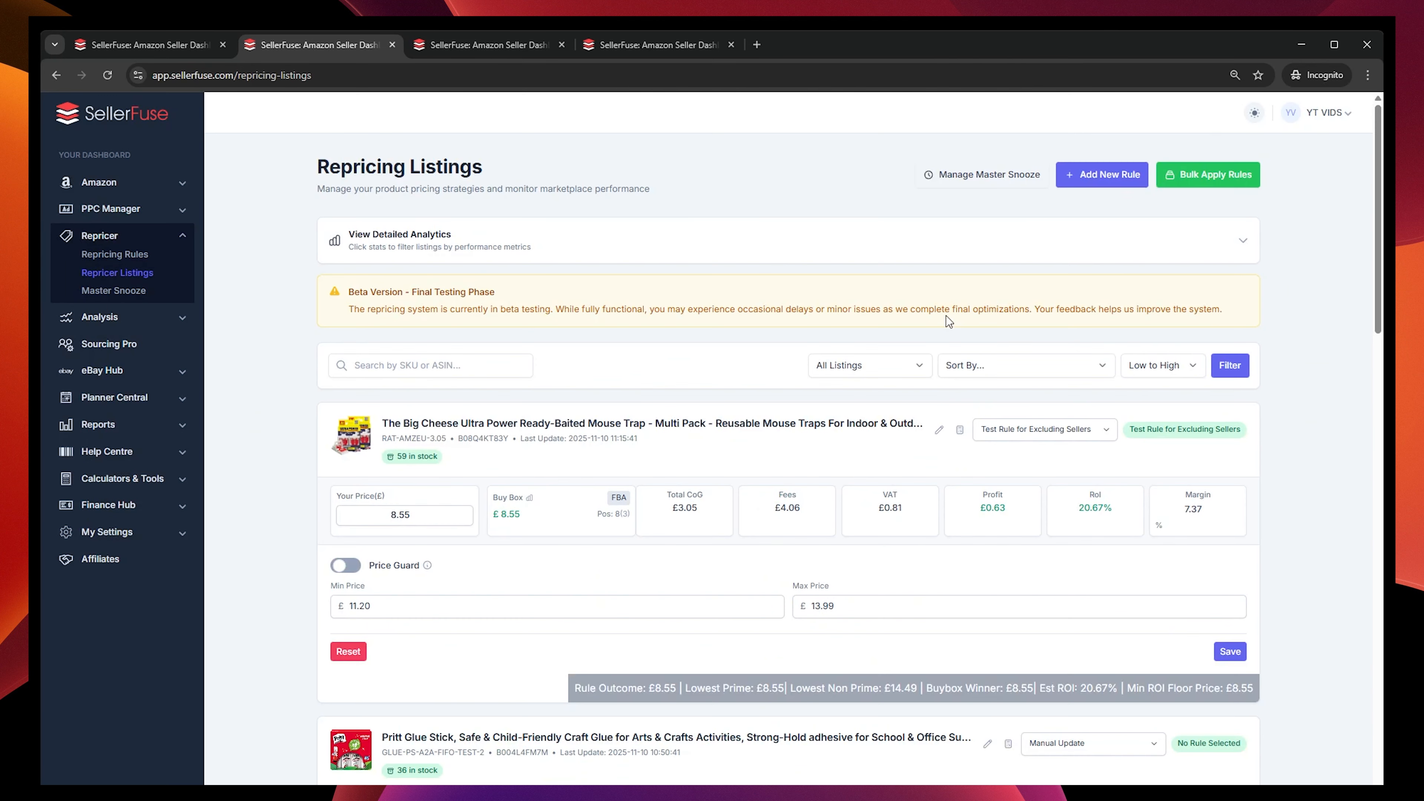
left_click_drag(582, 688, 1259, 704)
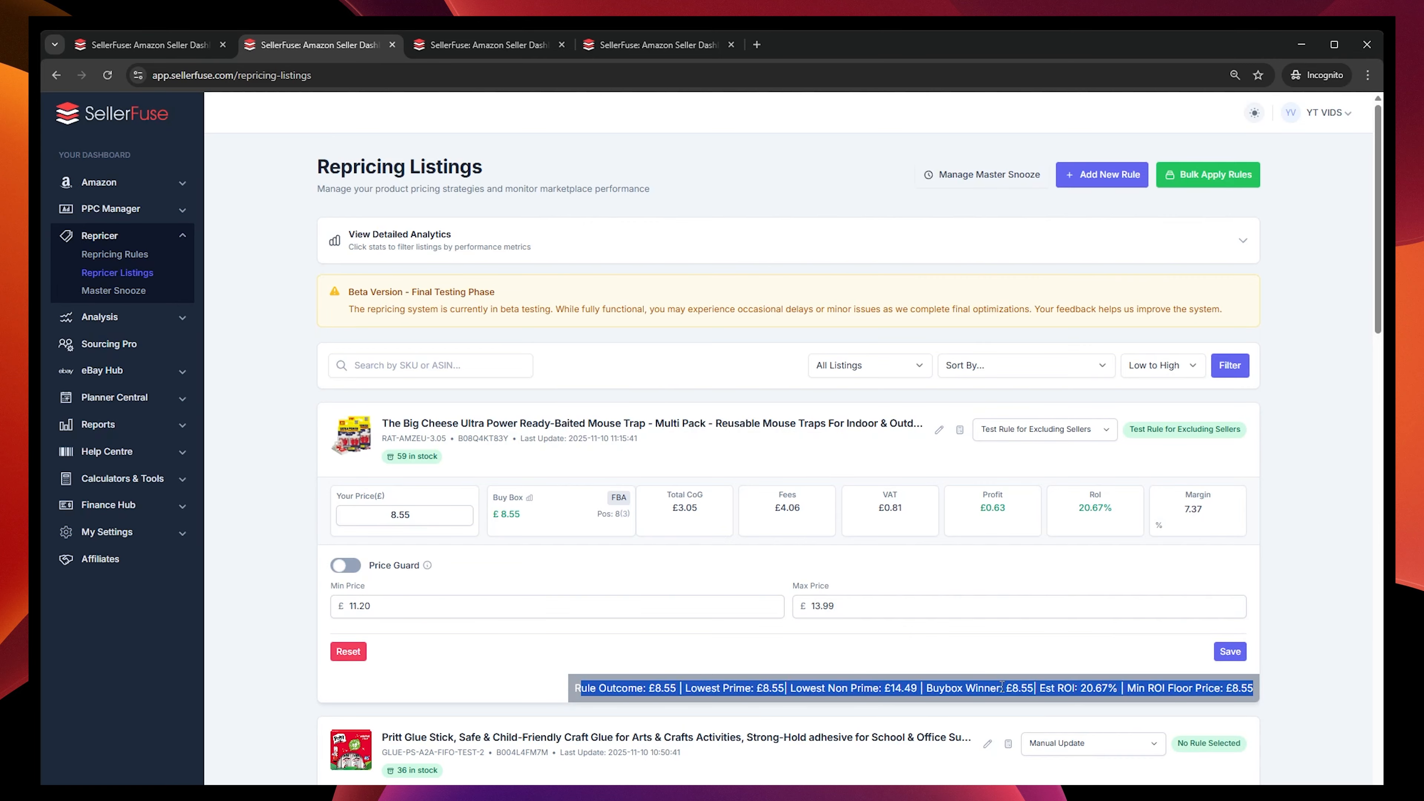
left_click(934, 659)
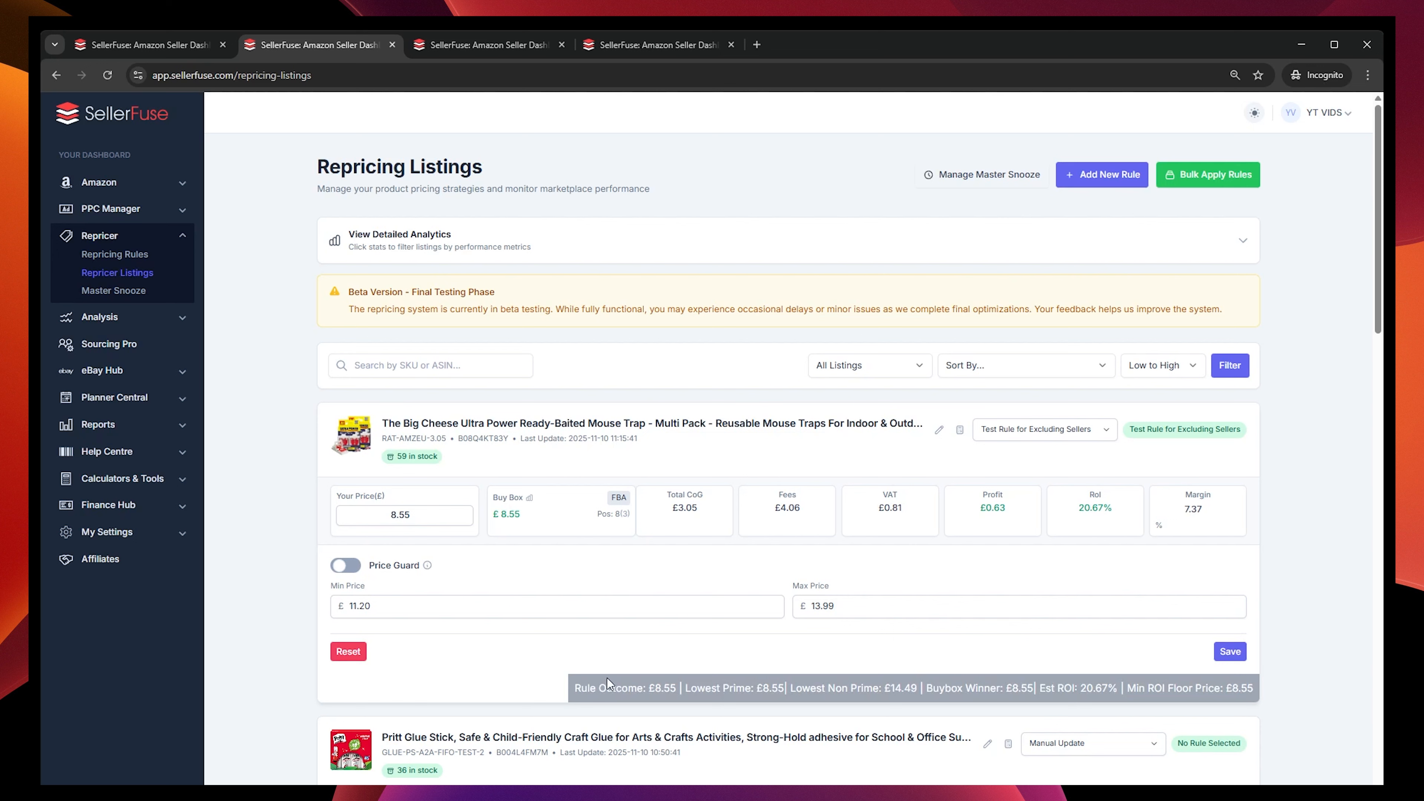
left_click_drag(1083, 694, 1255, 690)
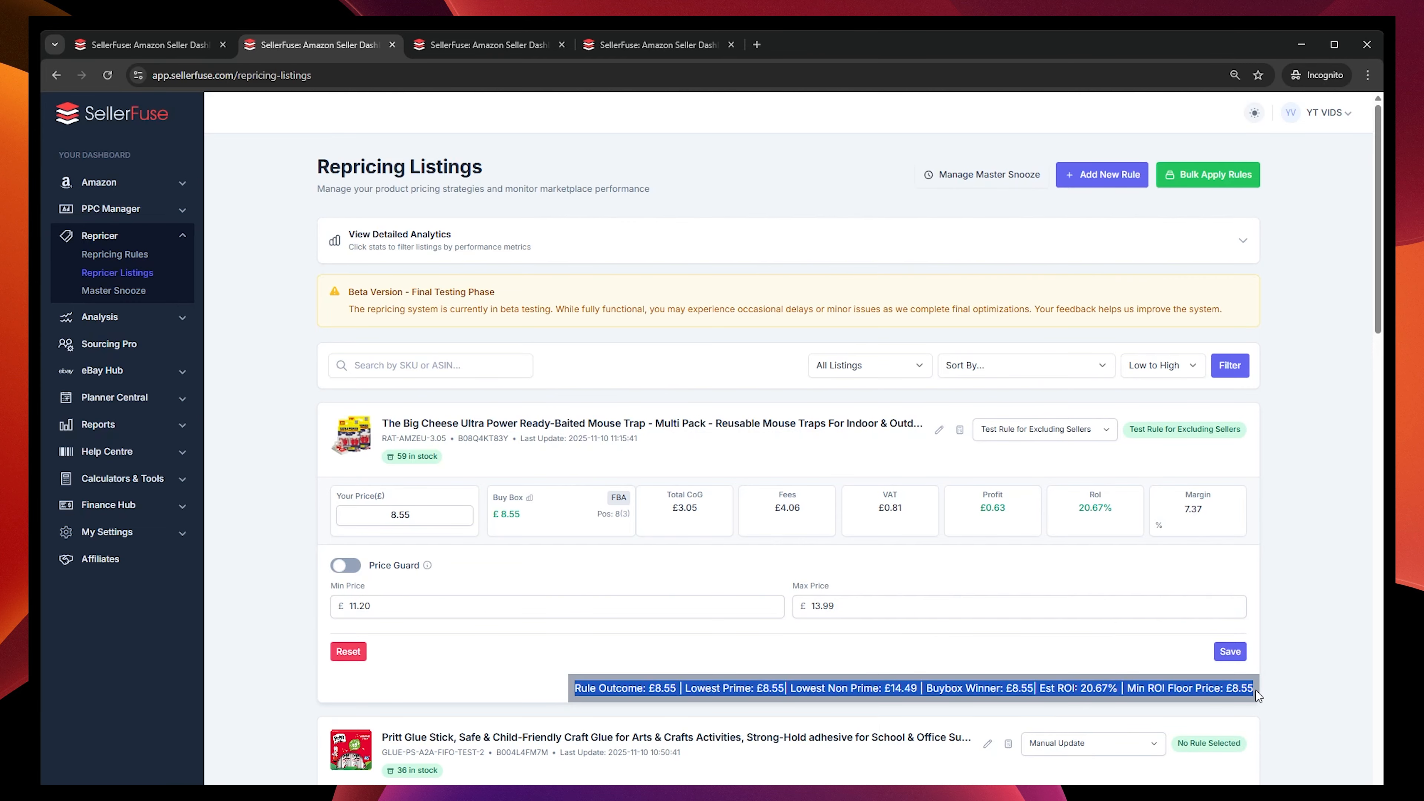
- Compare the mouse trap listing's ROI with the settings of Test Rule for Excluding Sellers, then return to the listings
left_click(140, 45)
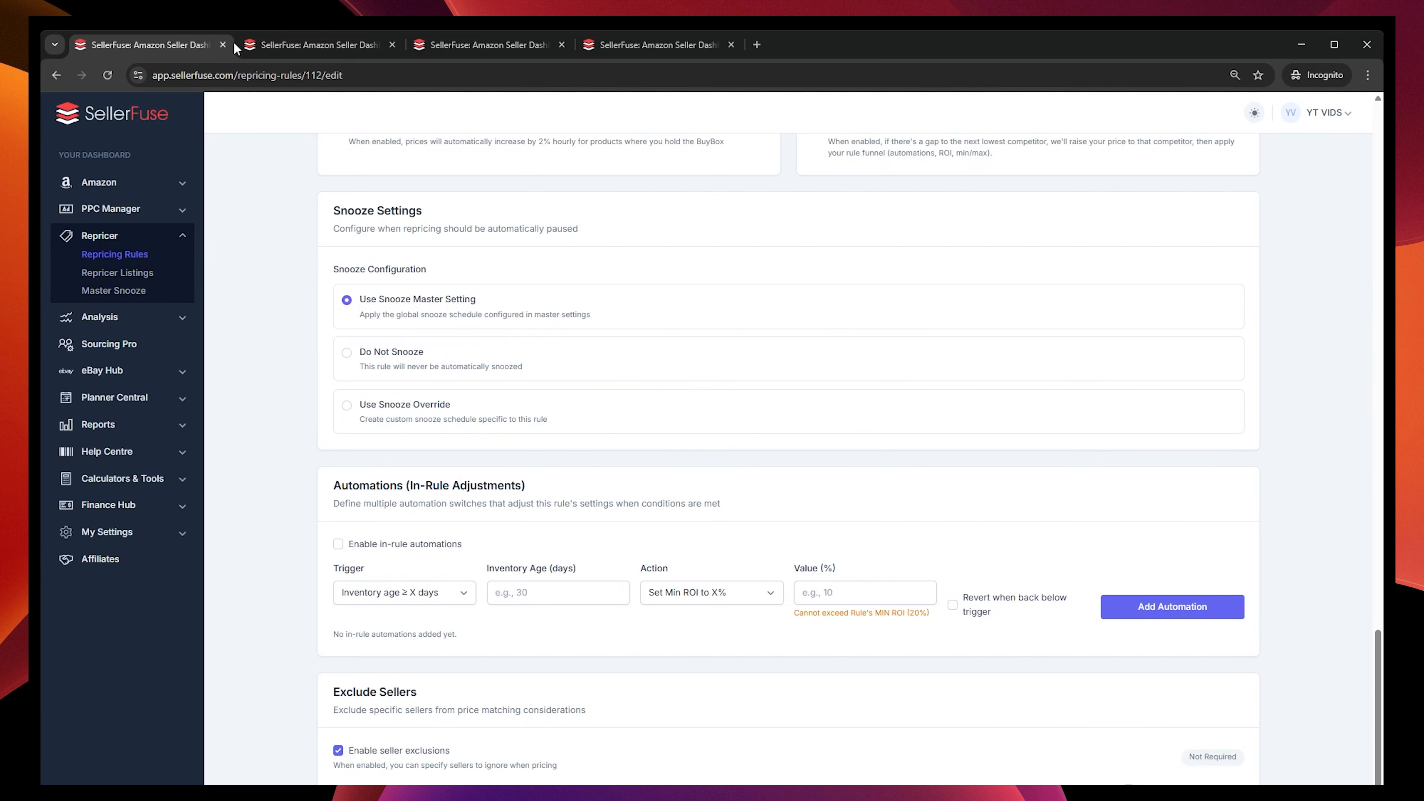
left_click(270, 44)
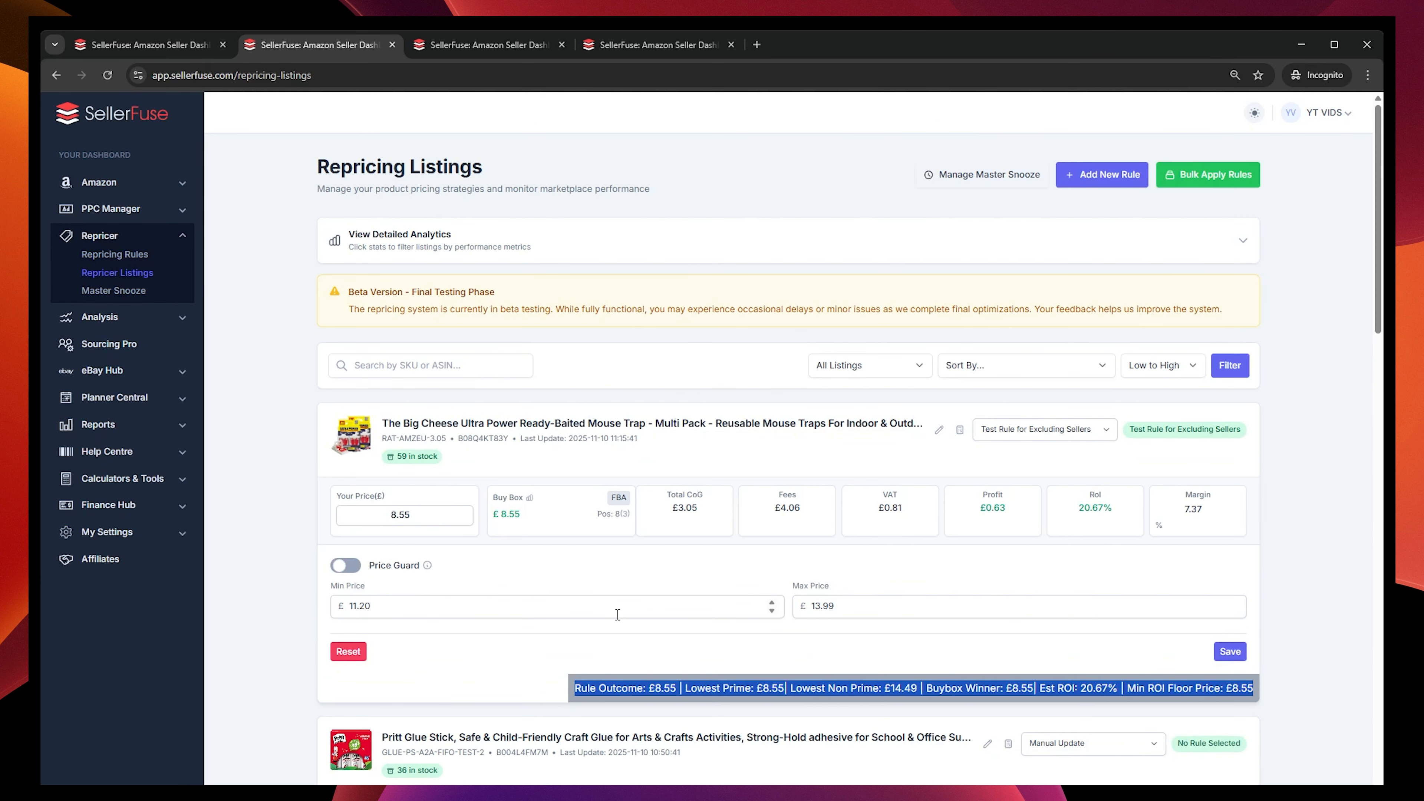
left_click(707, 580)
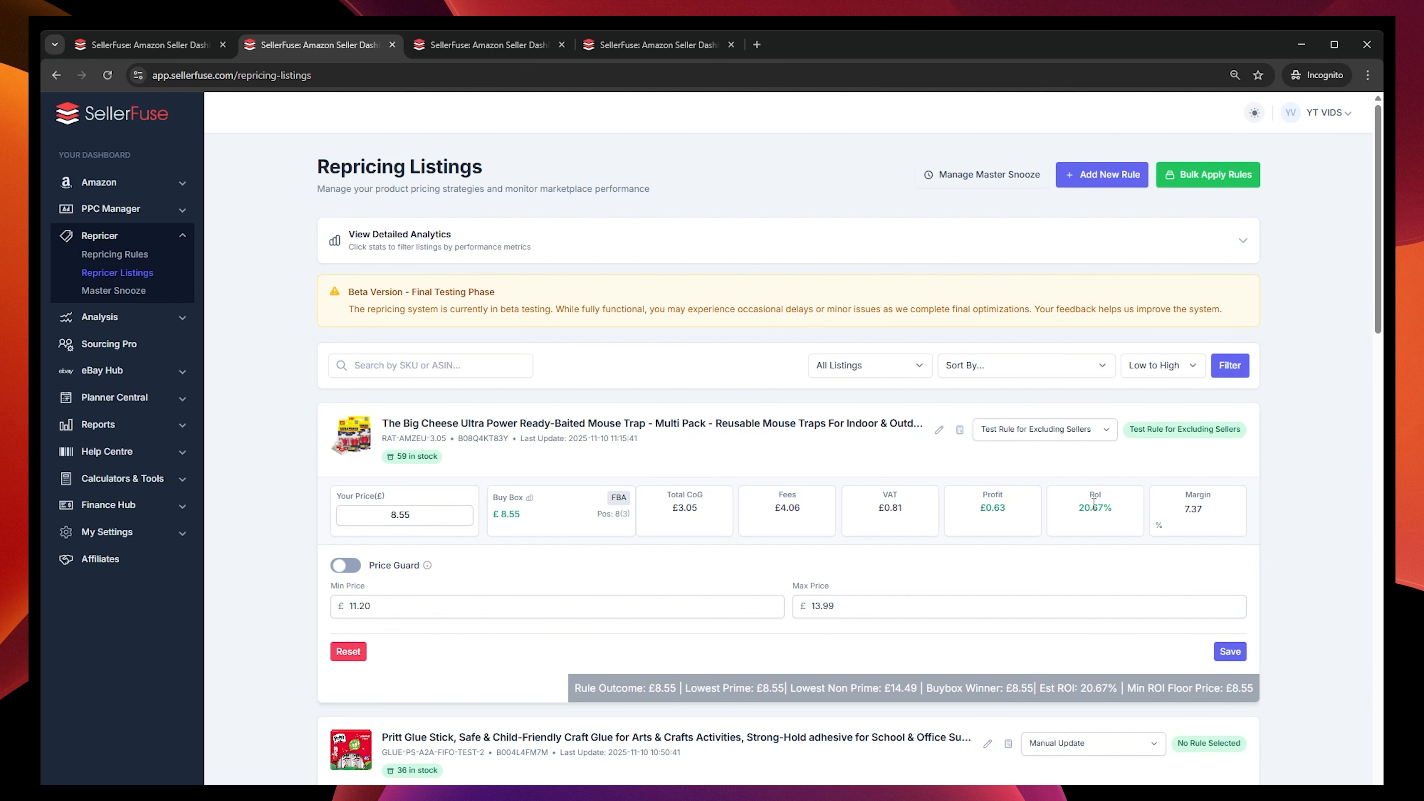
left_click(191, 48)
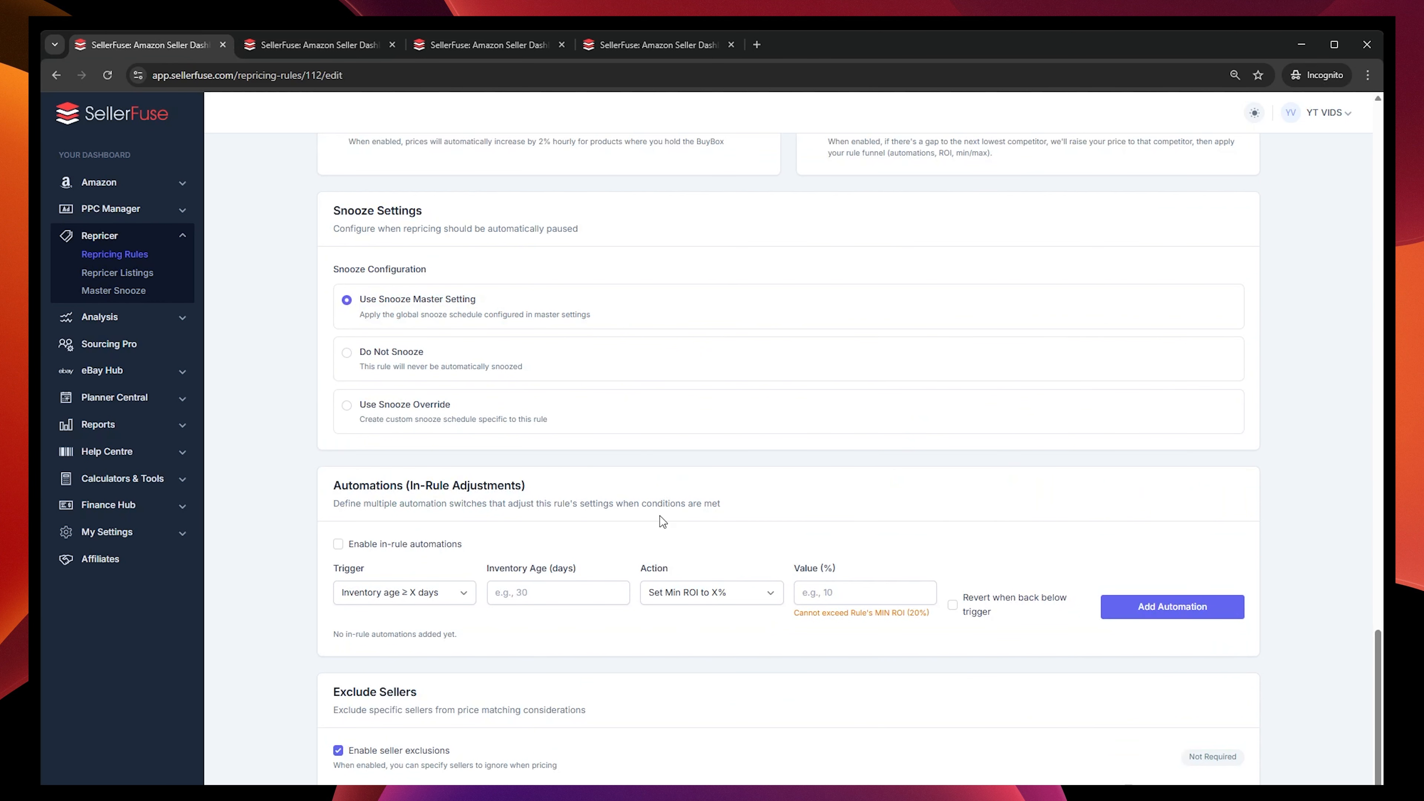
scroll(561, 589, "up", 20)
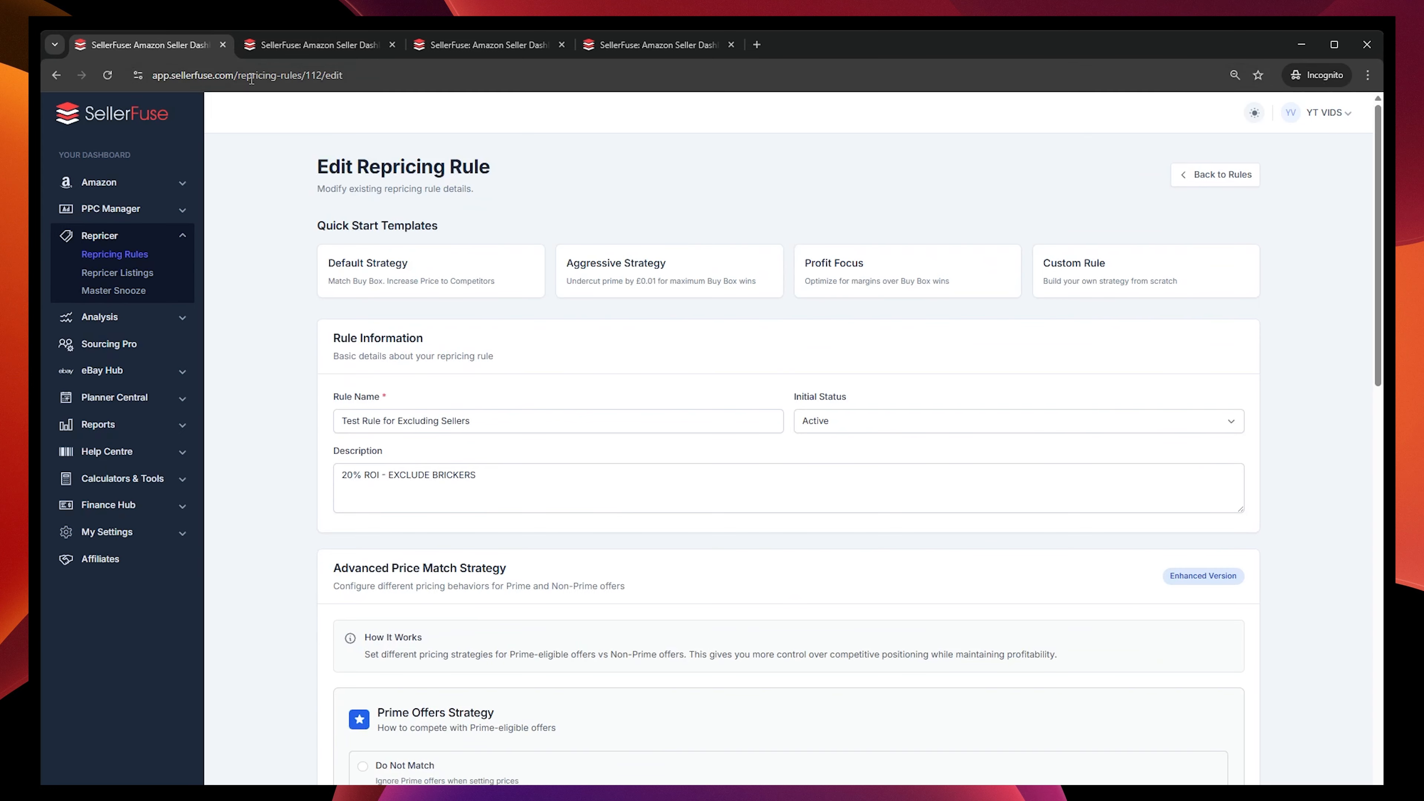
left_click(314, 45)
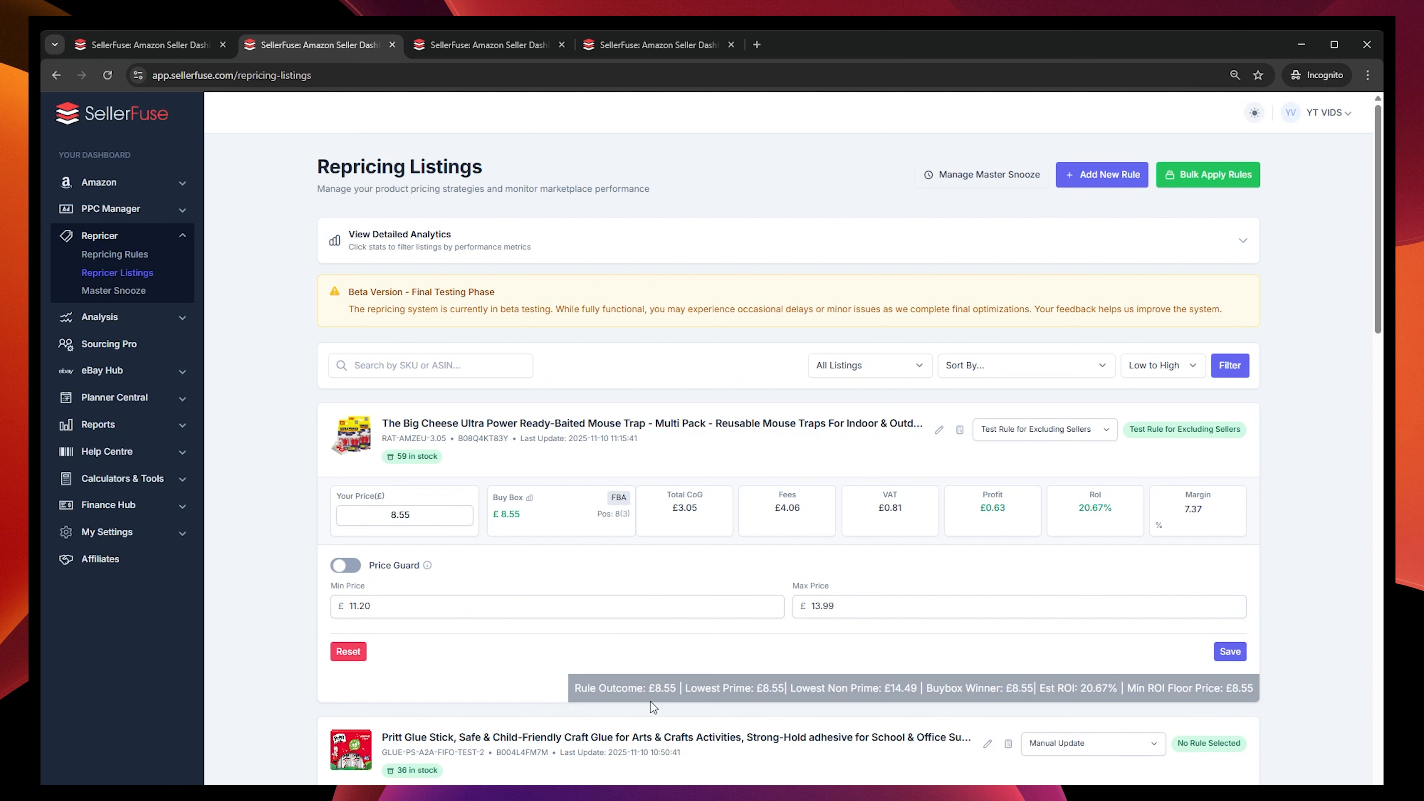
- Check the Rule Outcome price against the marketplace offers in the mouse trap listing's competitive analysis
left_click_drag(579, 690, 673, 686)
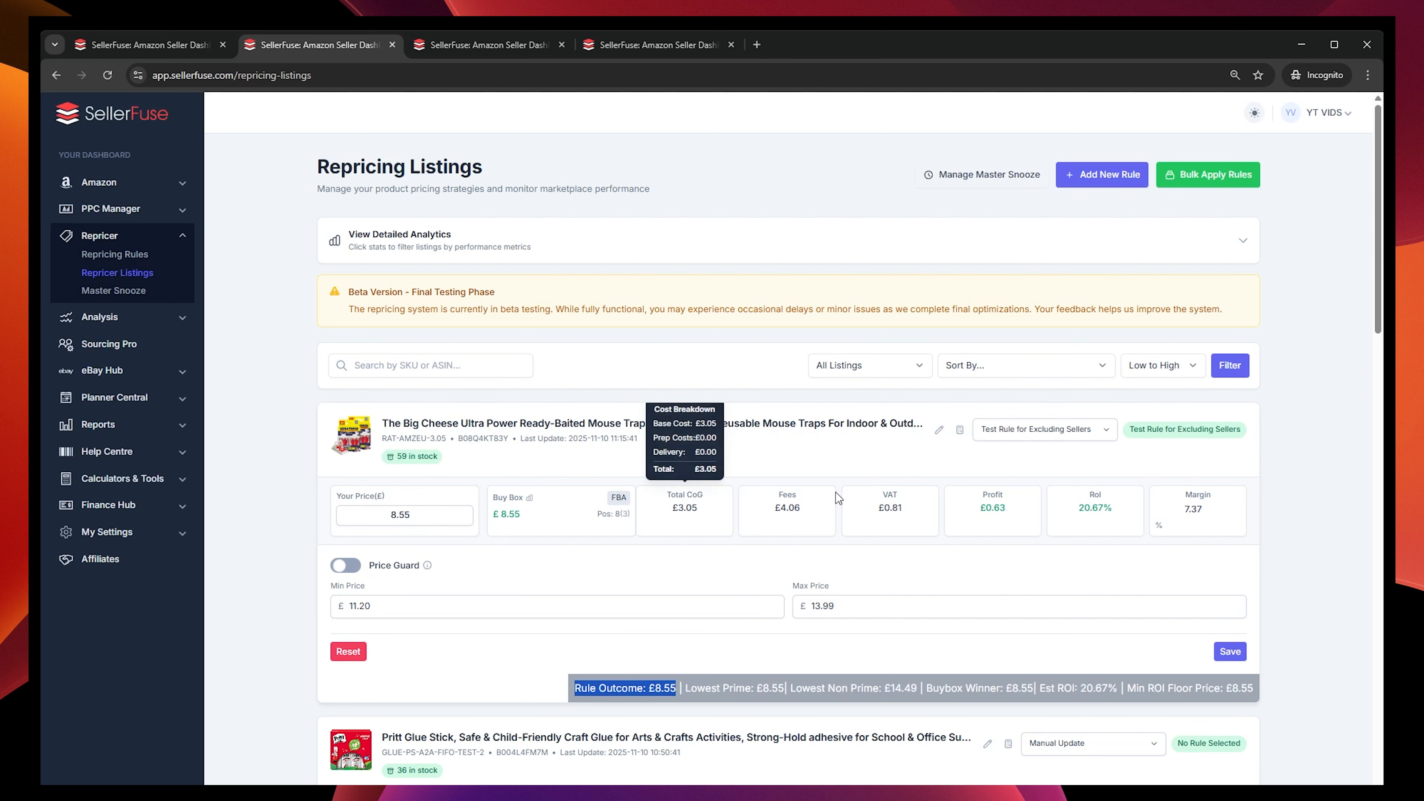
left_click(529, 498)
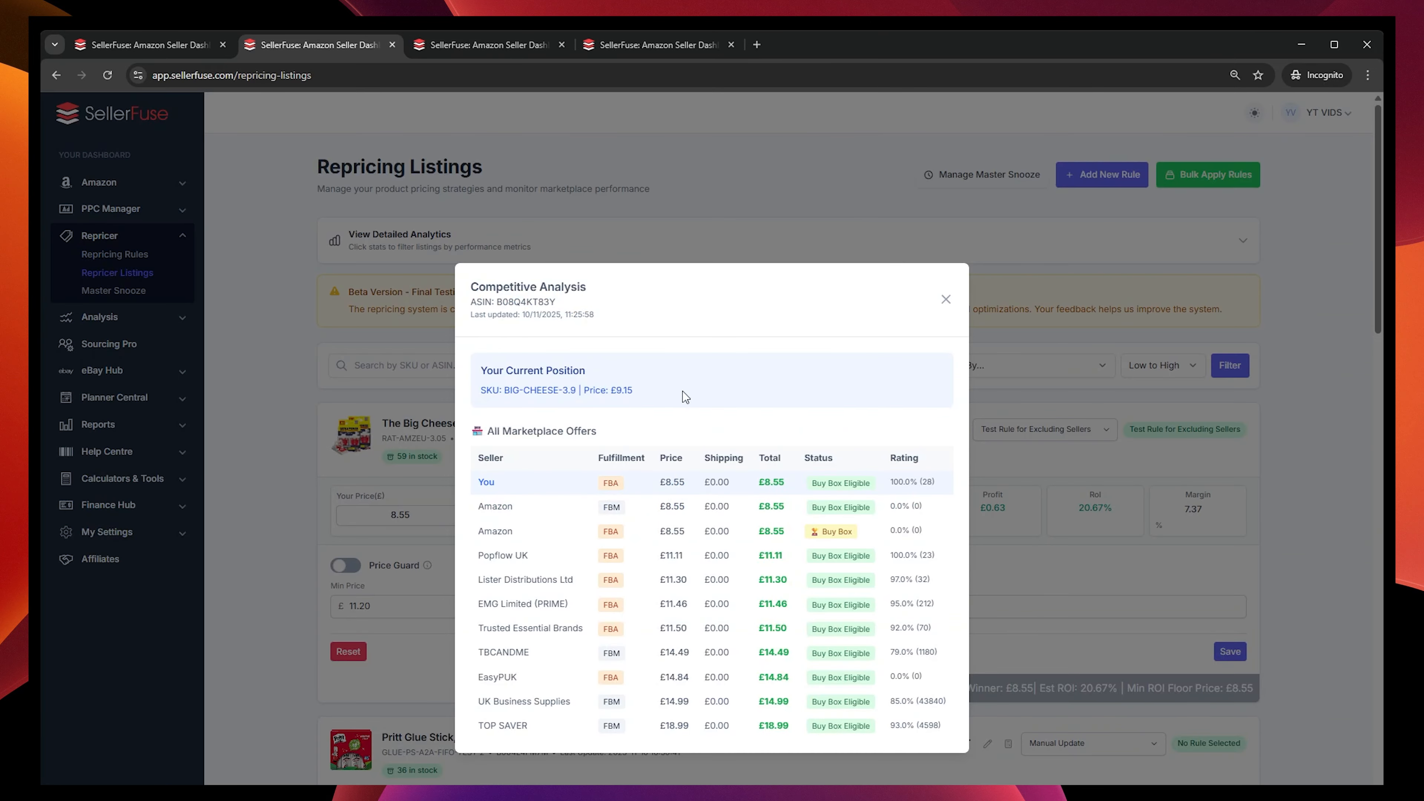
left_click(945, 301)
- Find the Nair Body Wax strips Chamomile listing and turn off its Price Guard
scroll(792, 476, "down", 10)
scroll(792, 476, "up", 10)
scroll(792, 476, "down", 8)
scroll(795, 502, "down", 10)
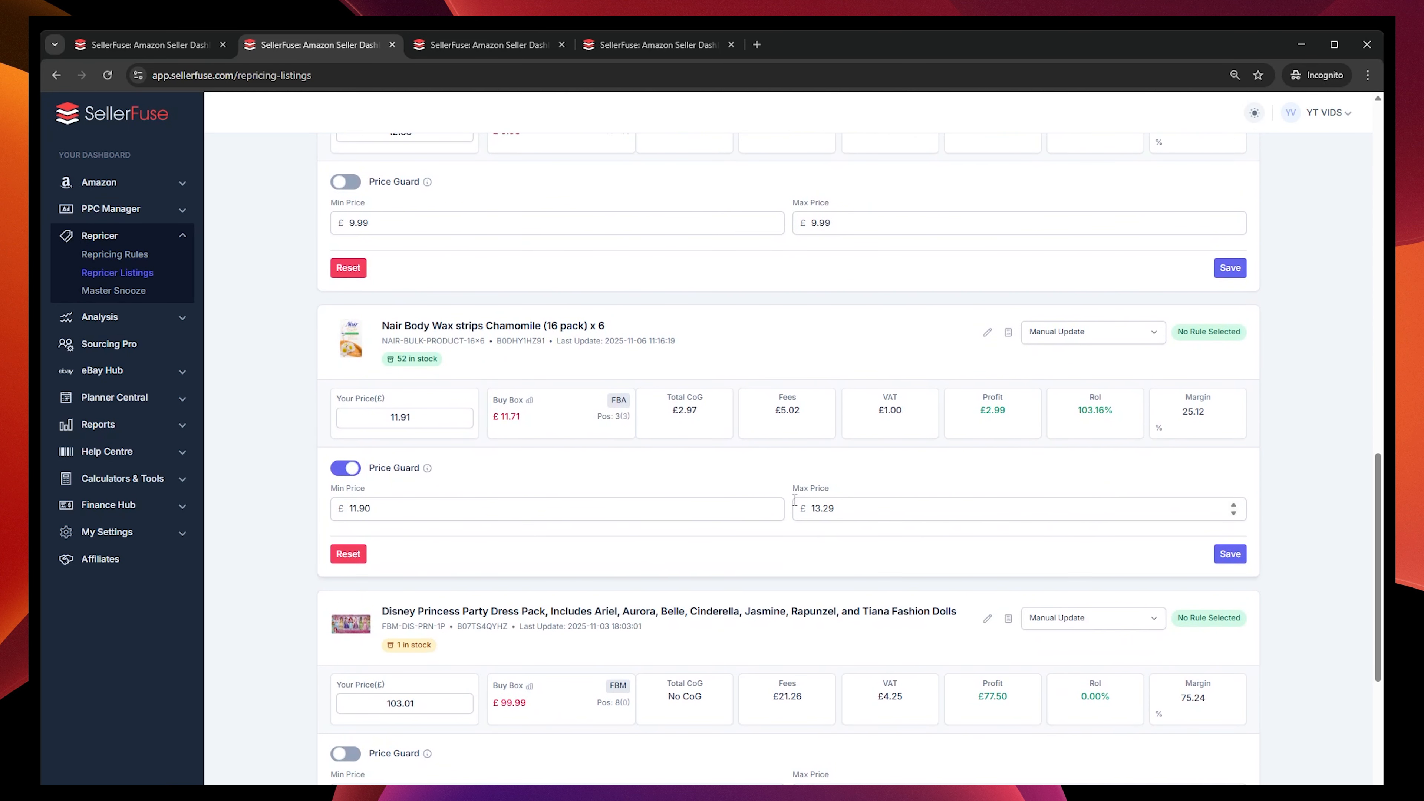
scroll(477, 485, "up", 3)
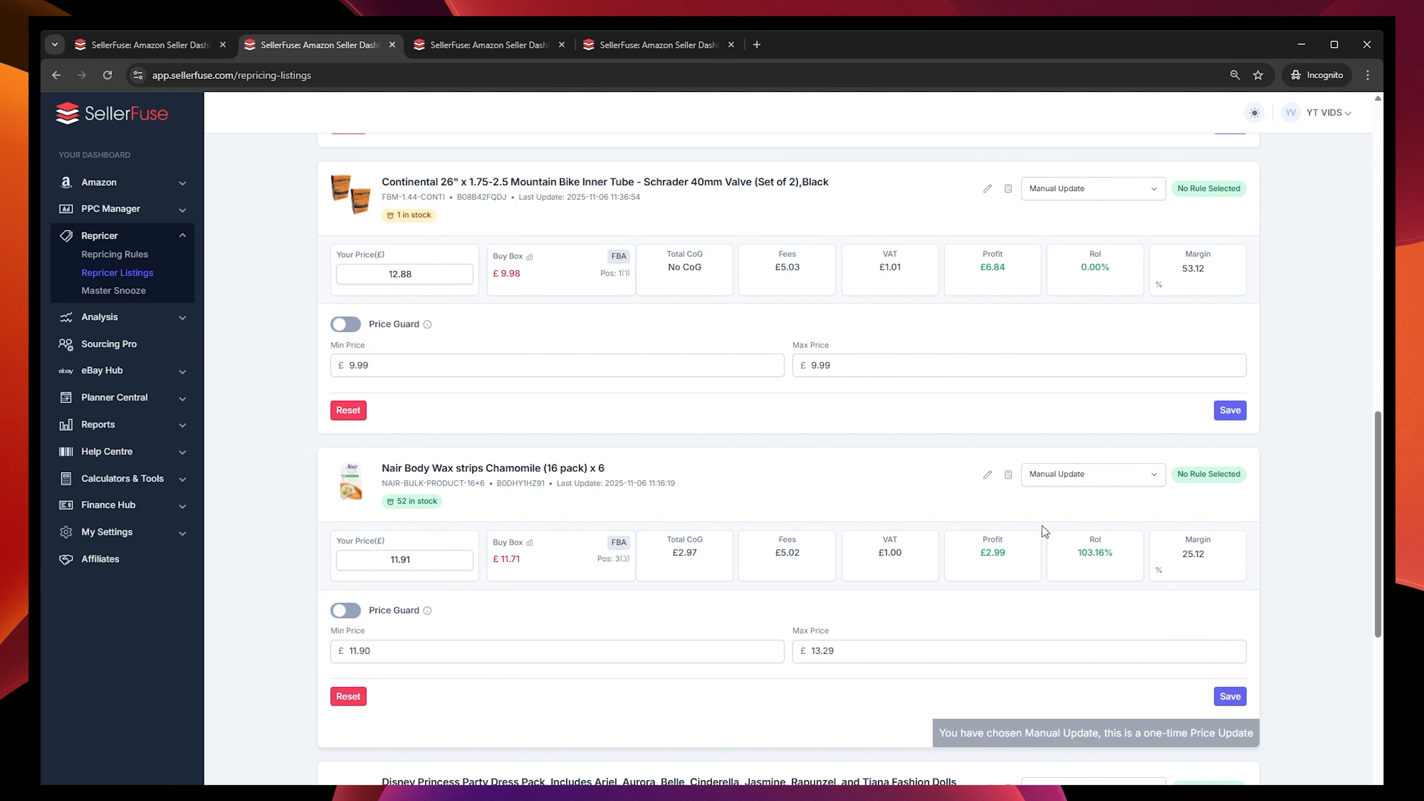
- Apply Test Rule for Excluding Sellers to the Nair Body Wax strips listing and check the rule's Minimum ROI setting
left_click(1067, 530)
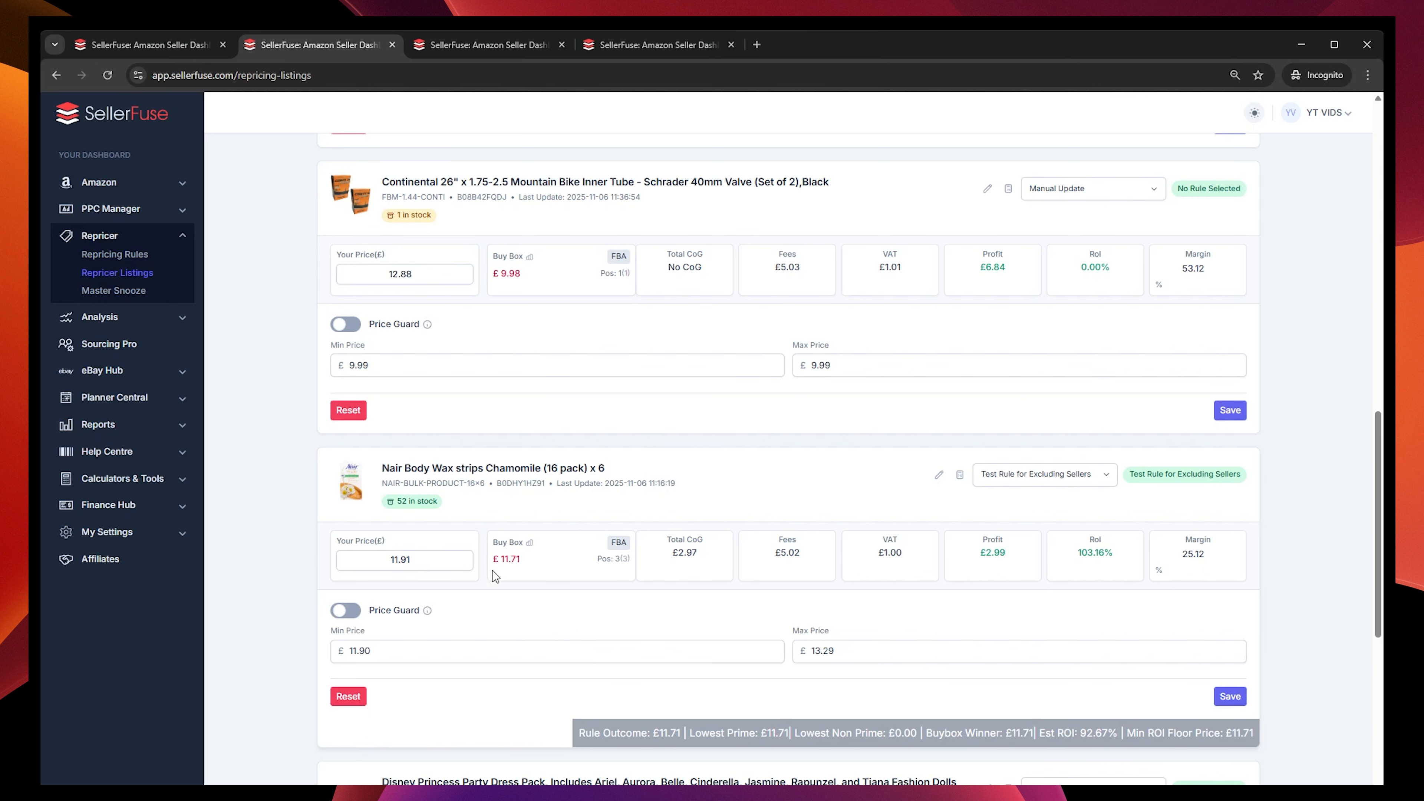
left_click(151, 45)
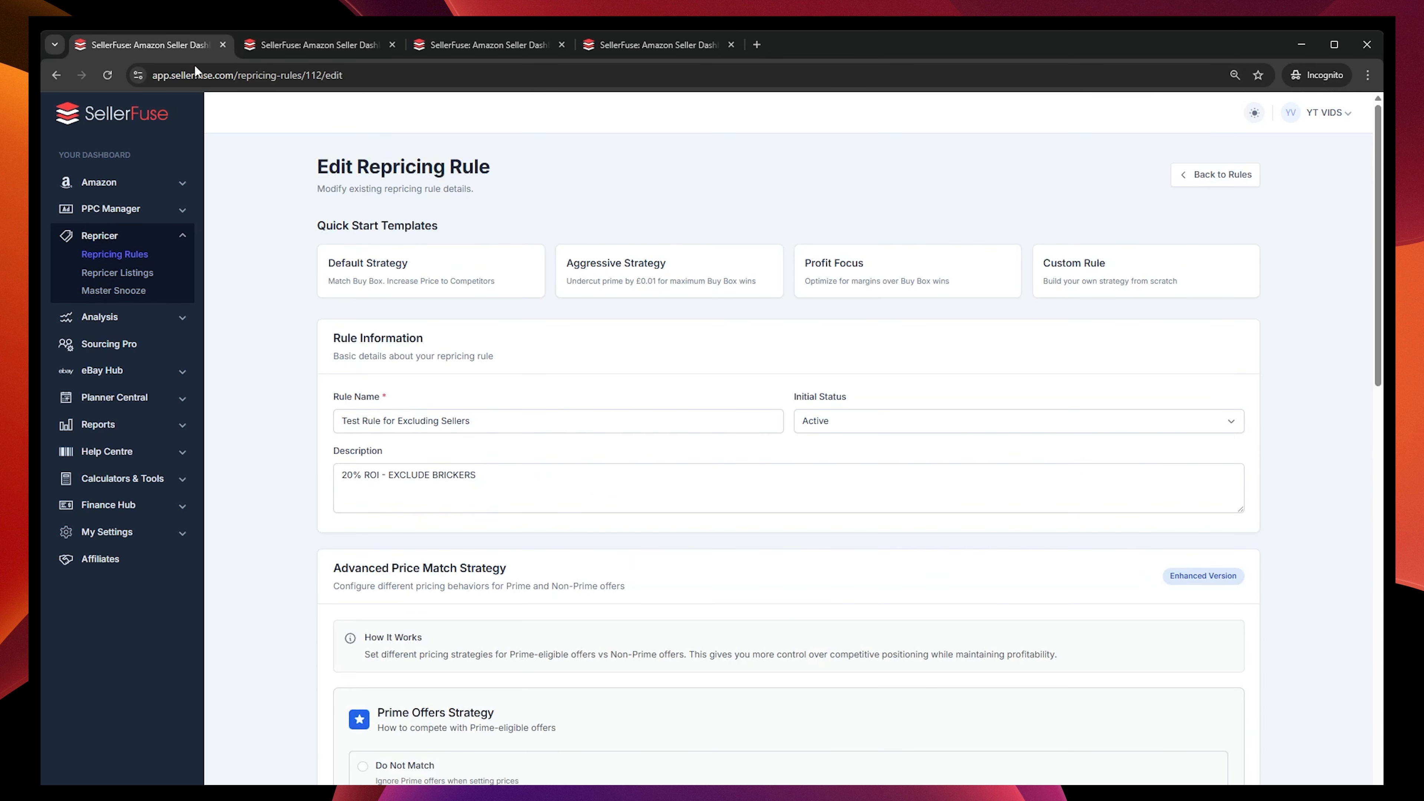
scroll(353, 548, "down", 15)
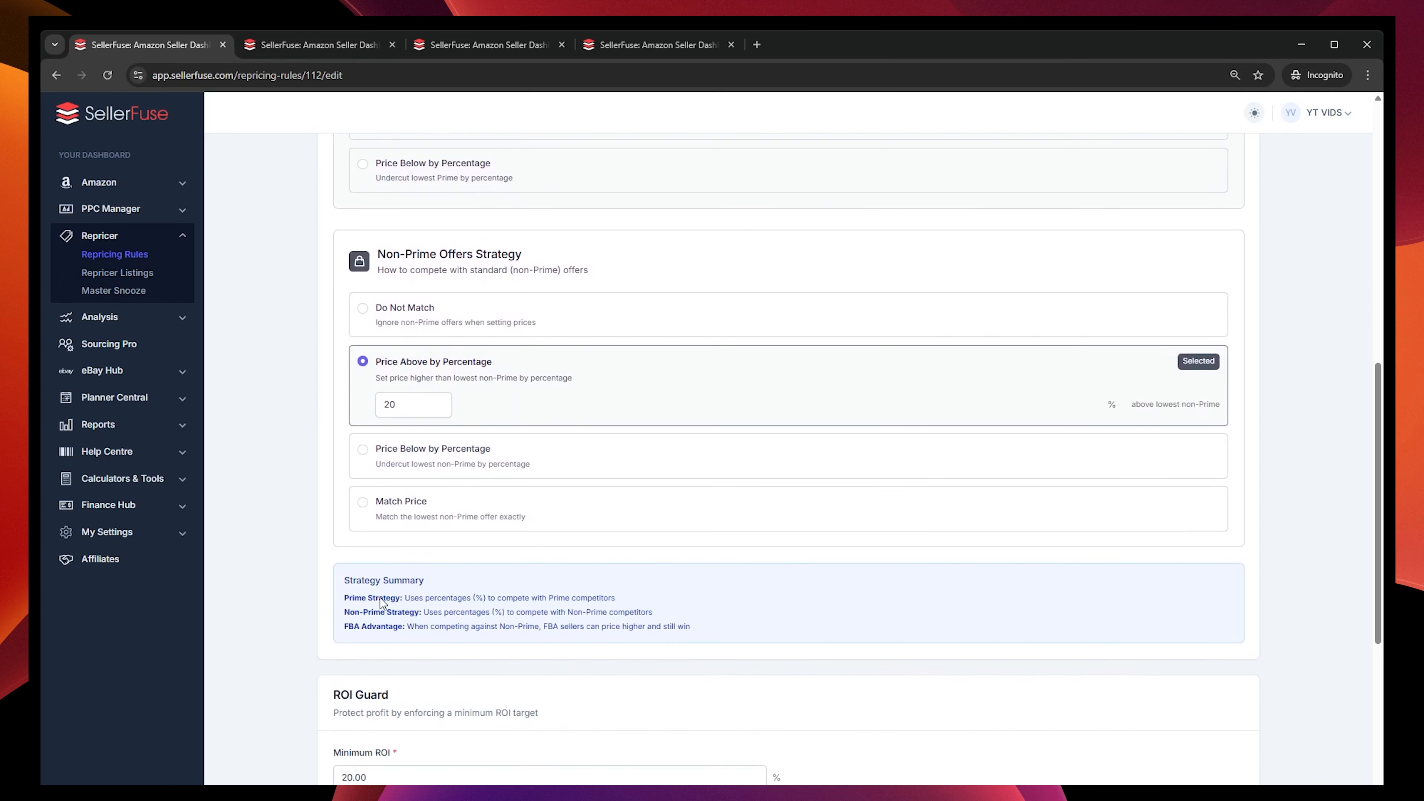
triple_click(344, 538)
double_click(350, 537)
left_click(274, 50)
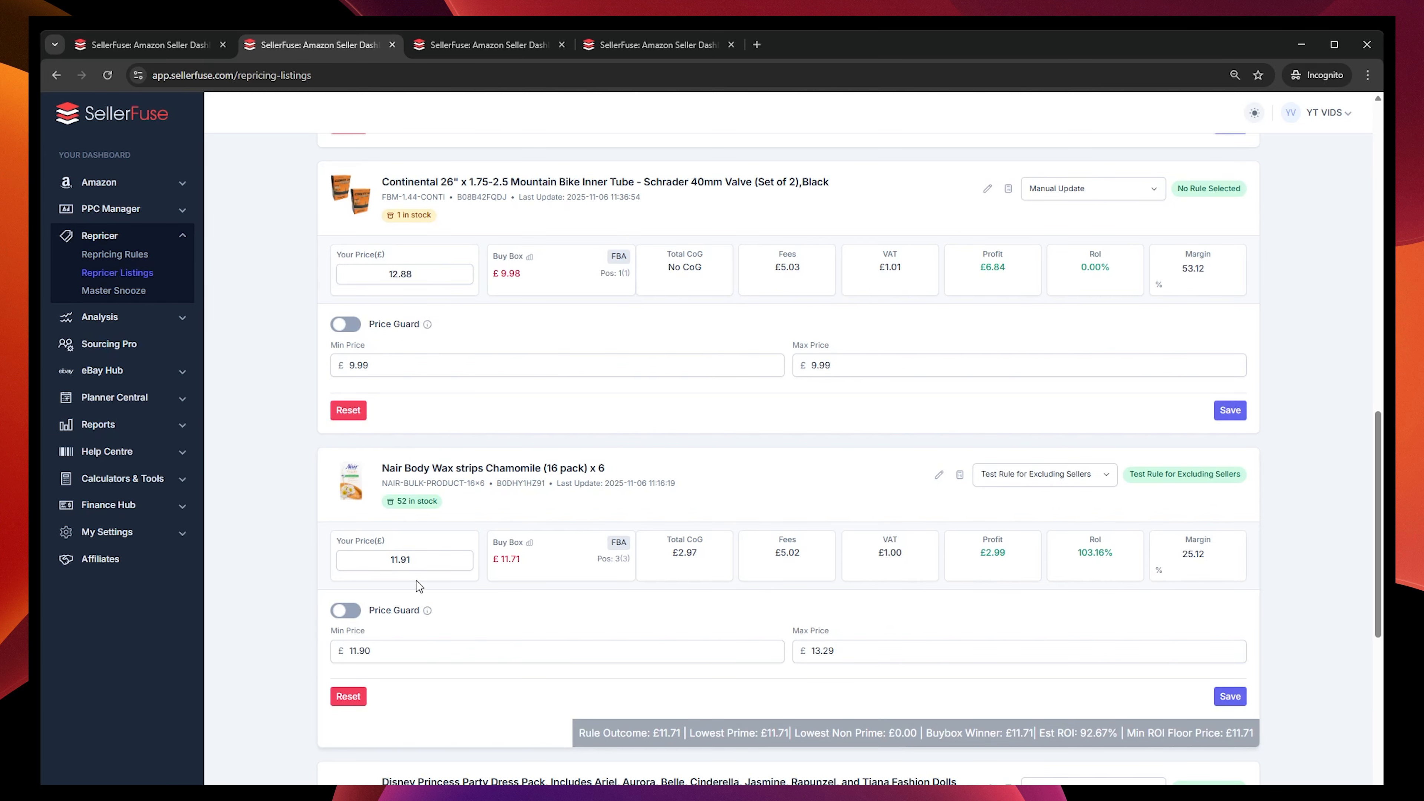
- Switch the Nair listing to Manual Update, set its price to 7.50 and reapply Test Rule for Excluding Sellers
left_click(1038, 515)
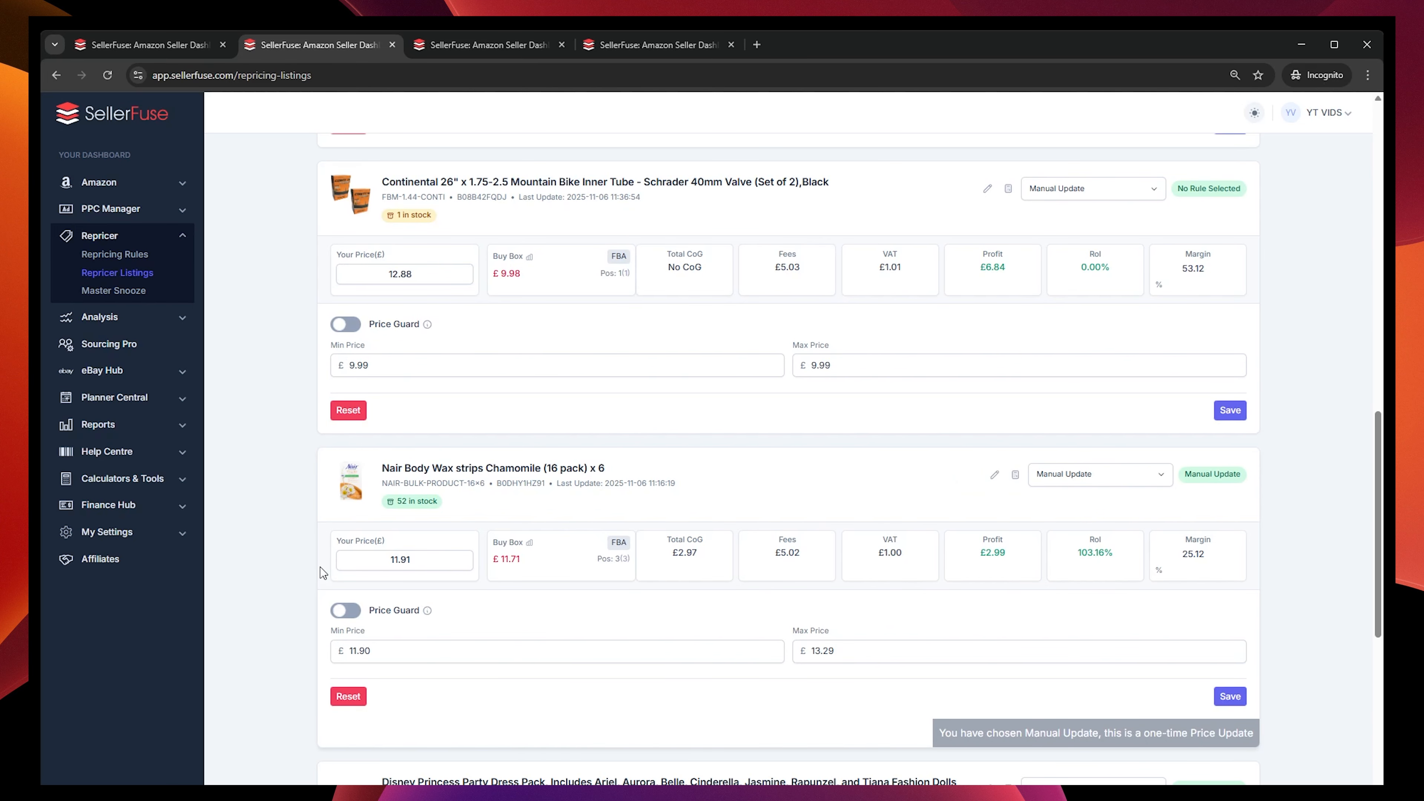
double_click(409, 559)
type("5.5")
double_click(419, 561)
type("7.50")
left_click_drag(393, 561, 429, 564)
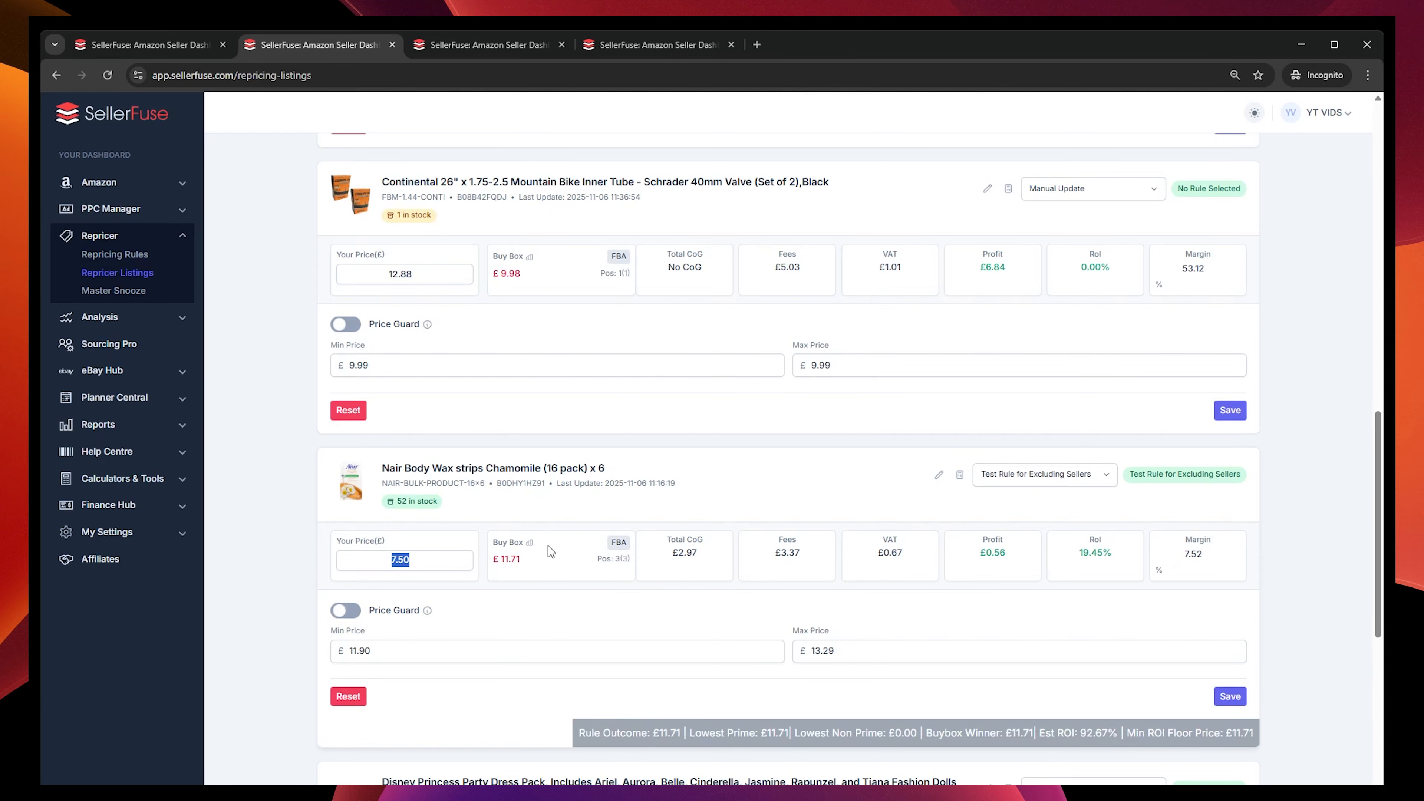
- Compare the Nair listing's marketplace offers with its rule outcome line, including the Est ROI
left_click(530, 543)
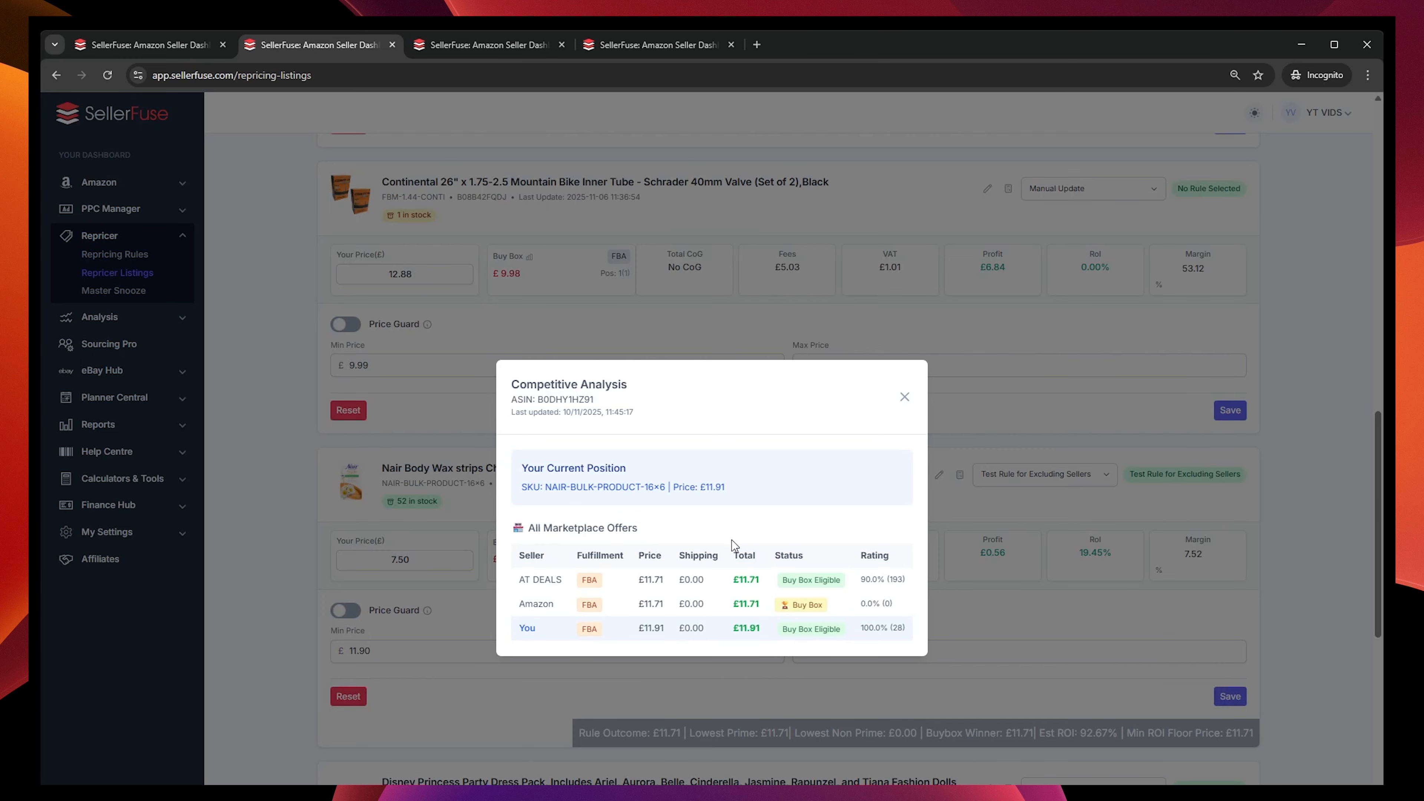
left_click(904, 397)
left_click_drag(620, 733, 871, 728)
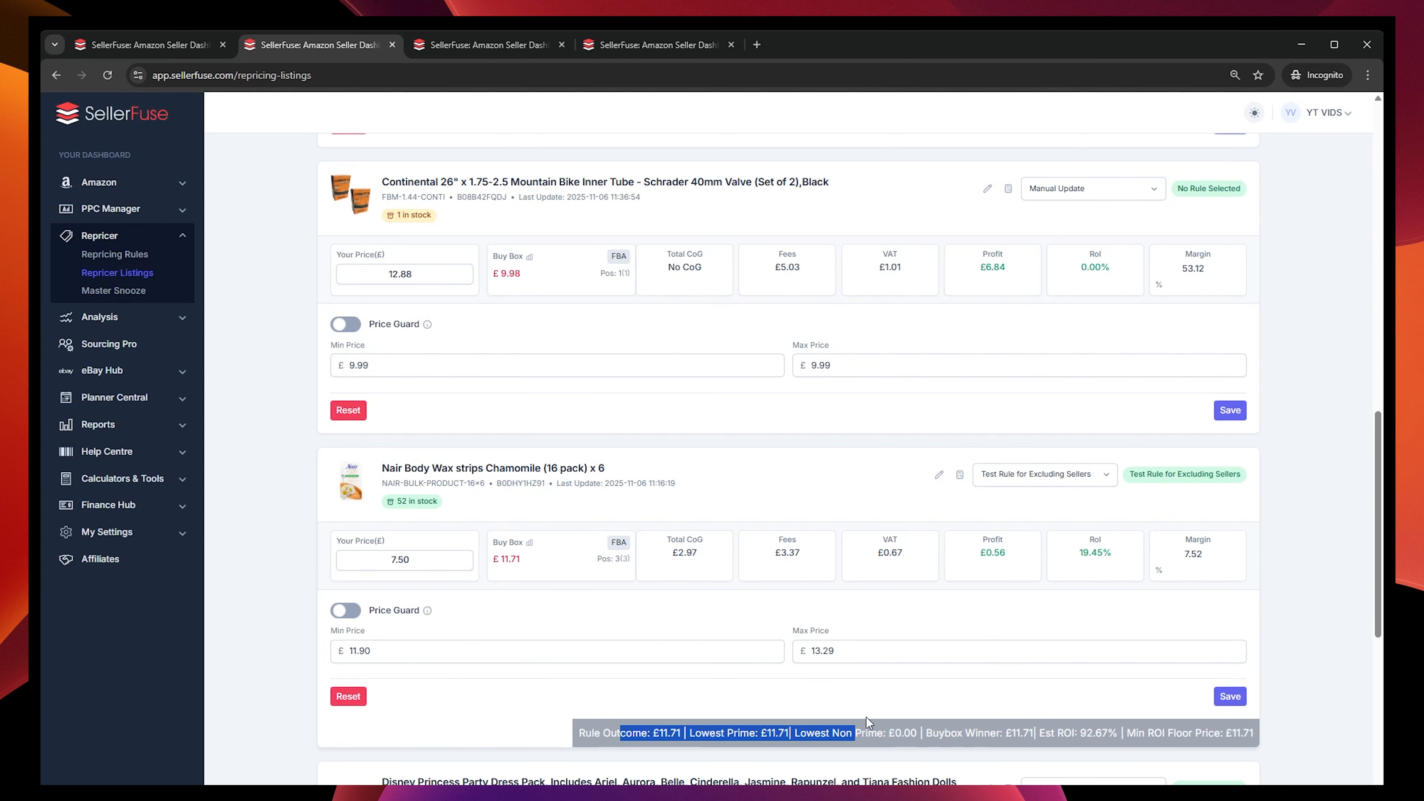
left_click(899, 703)
left_click_drag(1081, 732, 1110, 736)
left_click(824, 479)
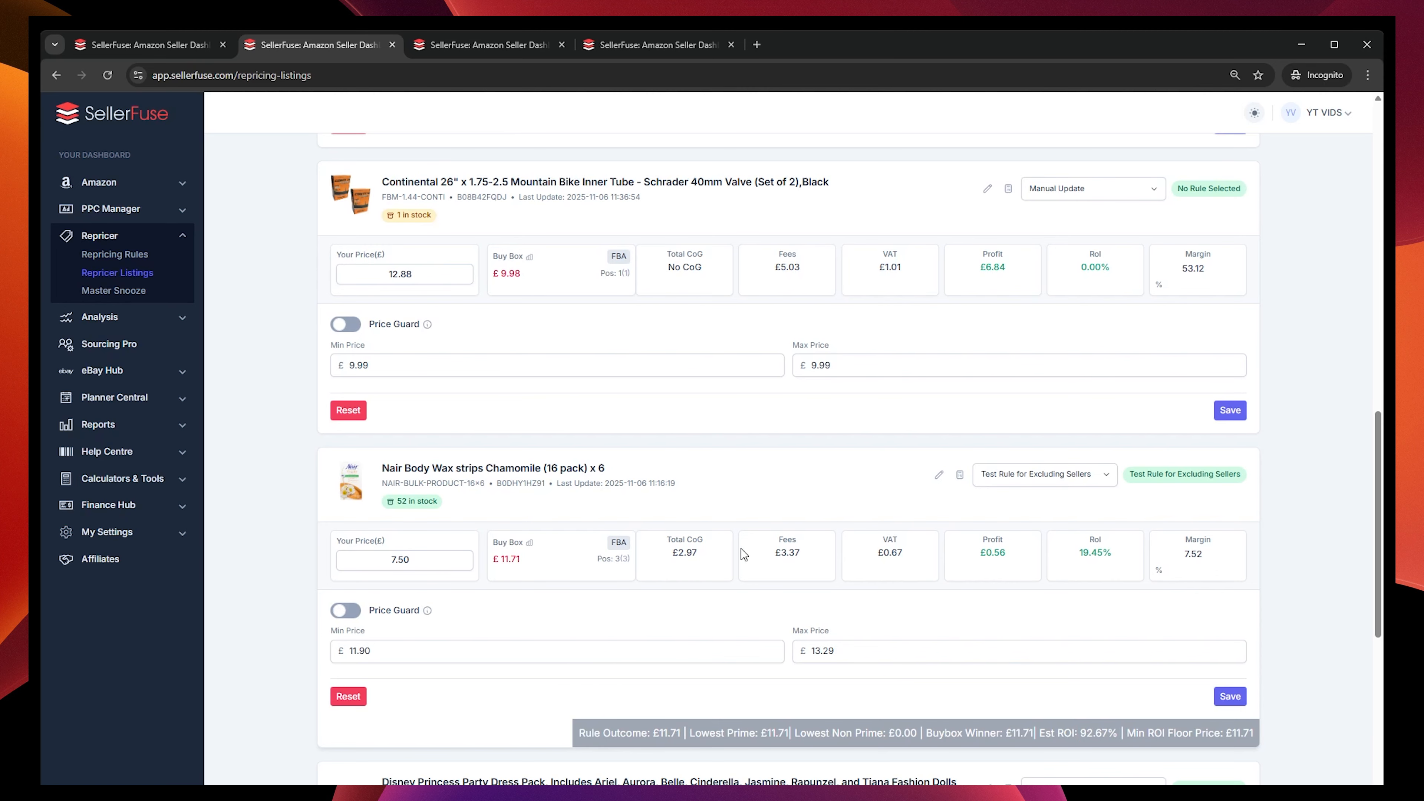
- Recheck the Minimum ROI in the rule's ROI Guard, then return to the repricing listings
key("ctrl+shift+Tab")
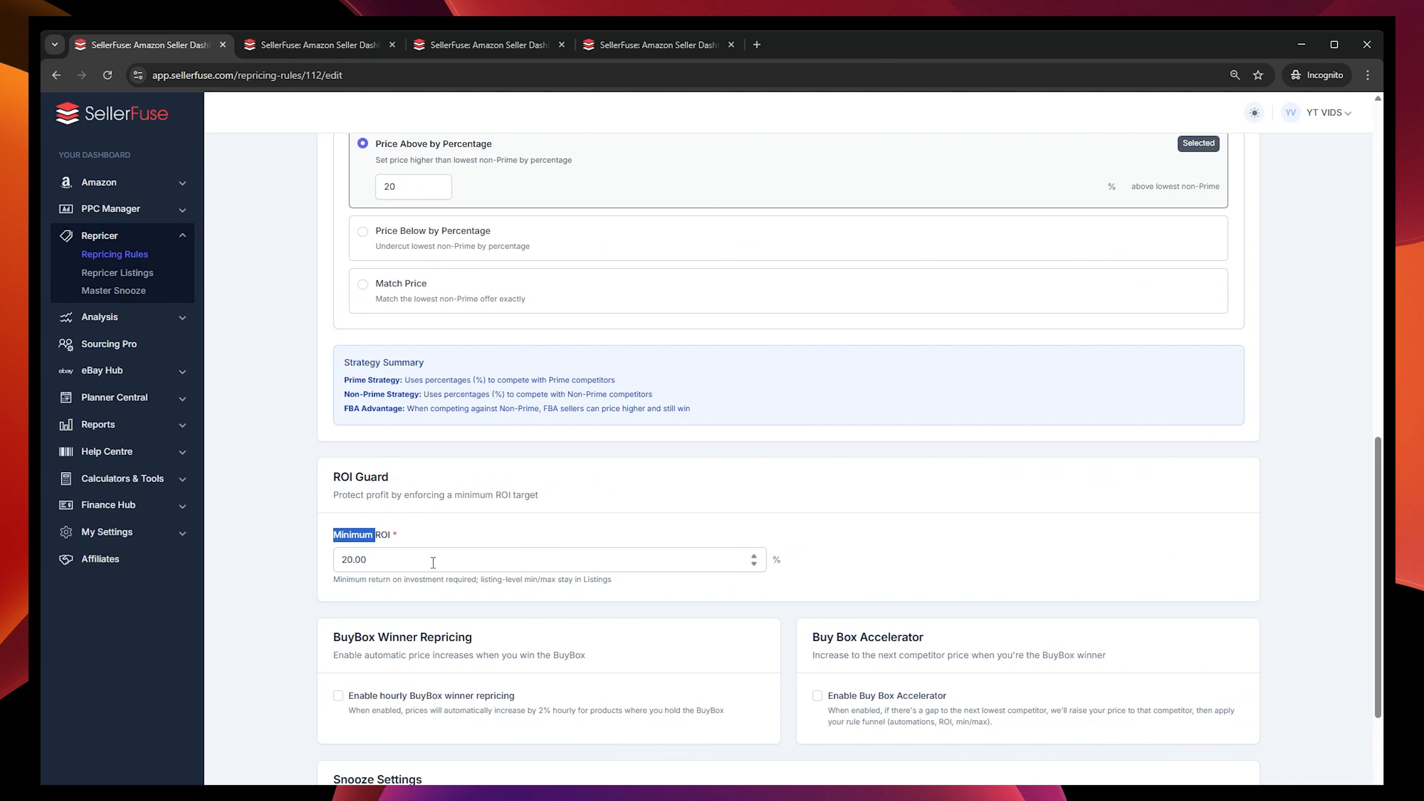
left_click_drag(366, 563, 324, 566)
left_click(320, 542)
left_click(258, 37)
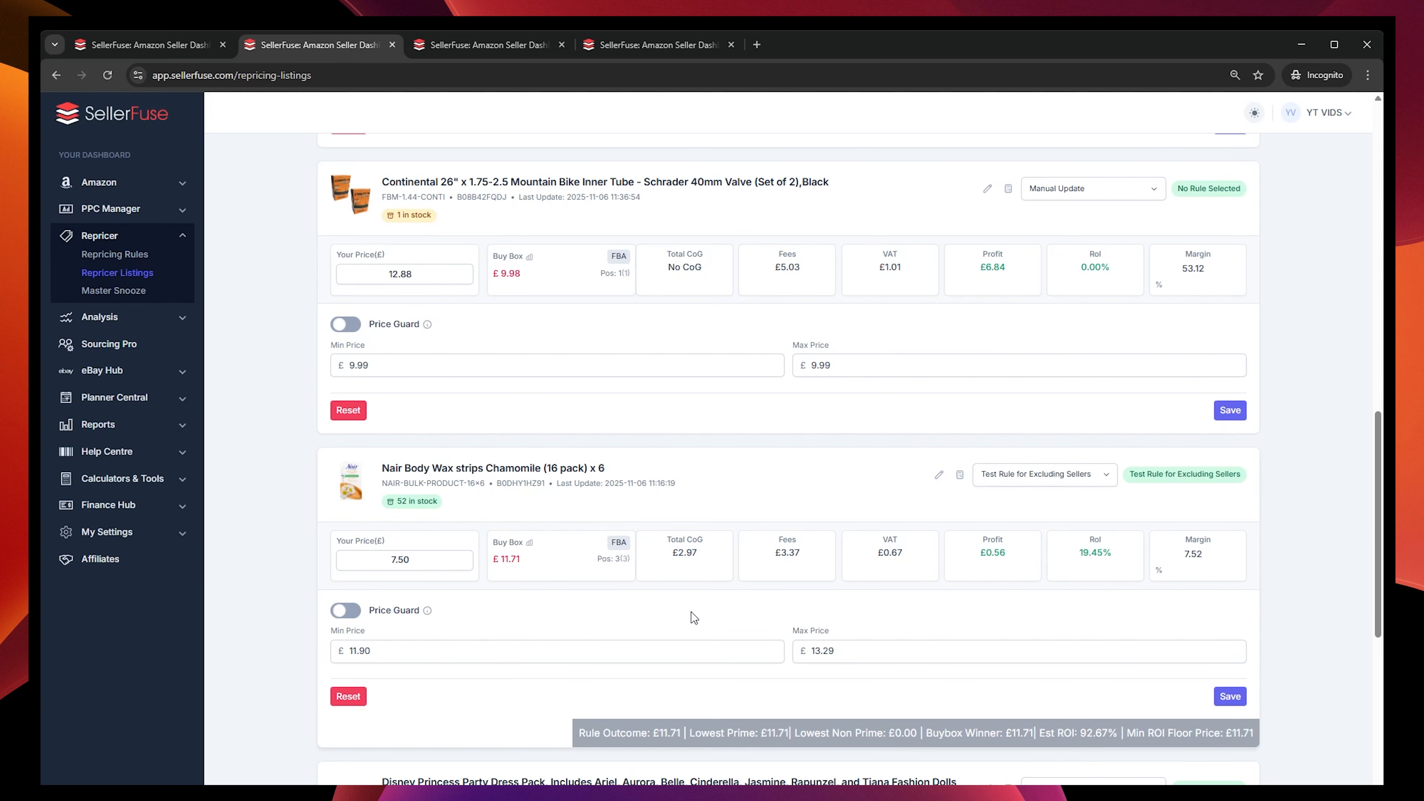
- Look back over the listings to the mouse trap listing's price and compare it with the rule's ROI Guard settings
scroll(694, 617, "up", 10)
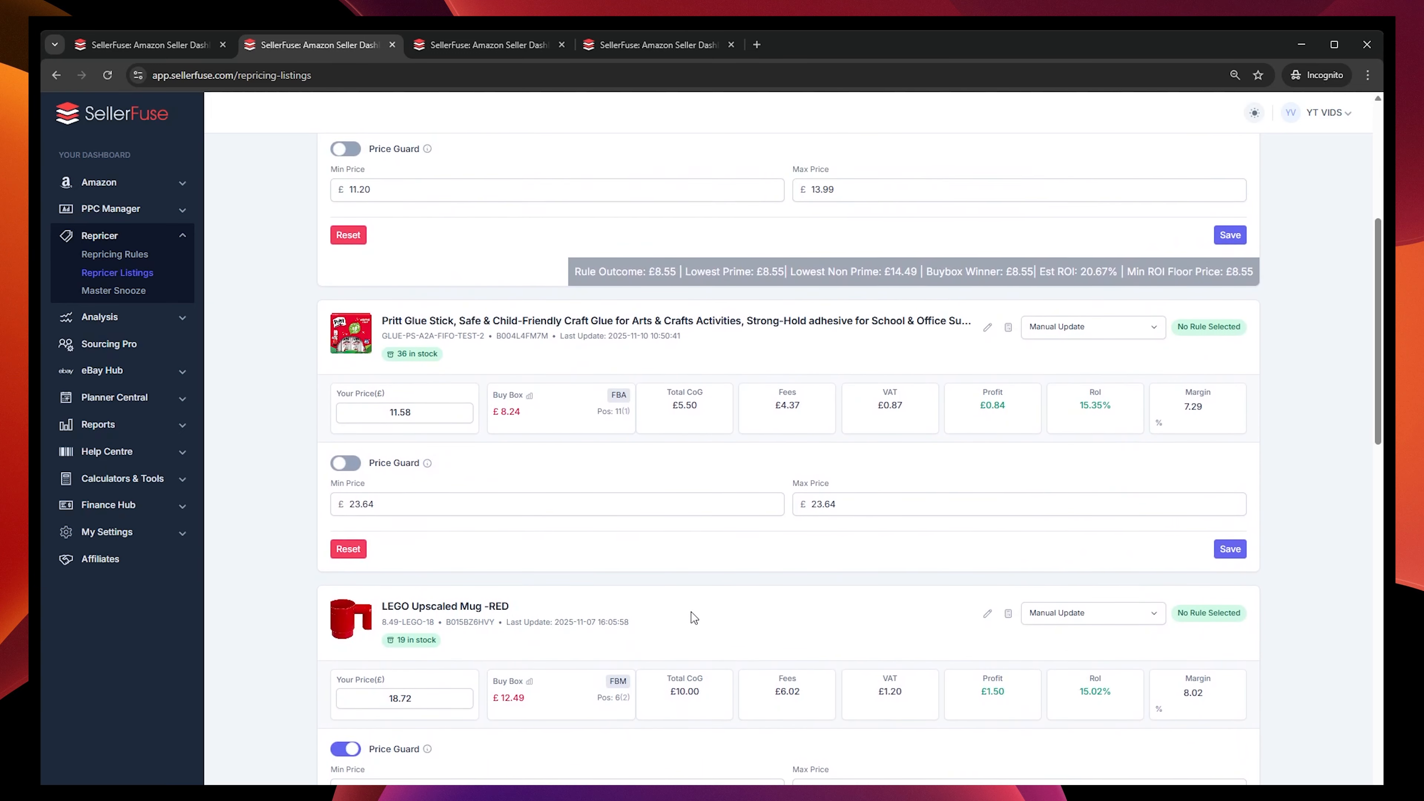
scroll(694, 617, "down", 3)
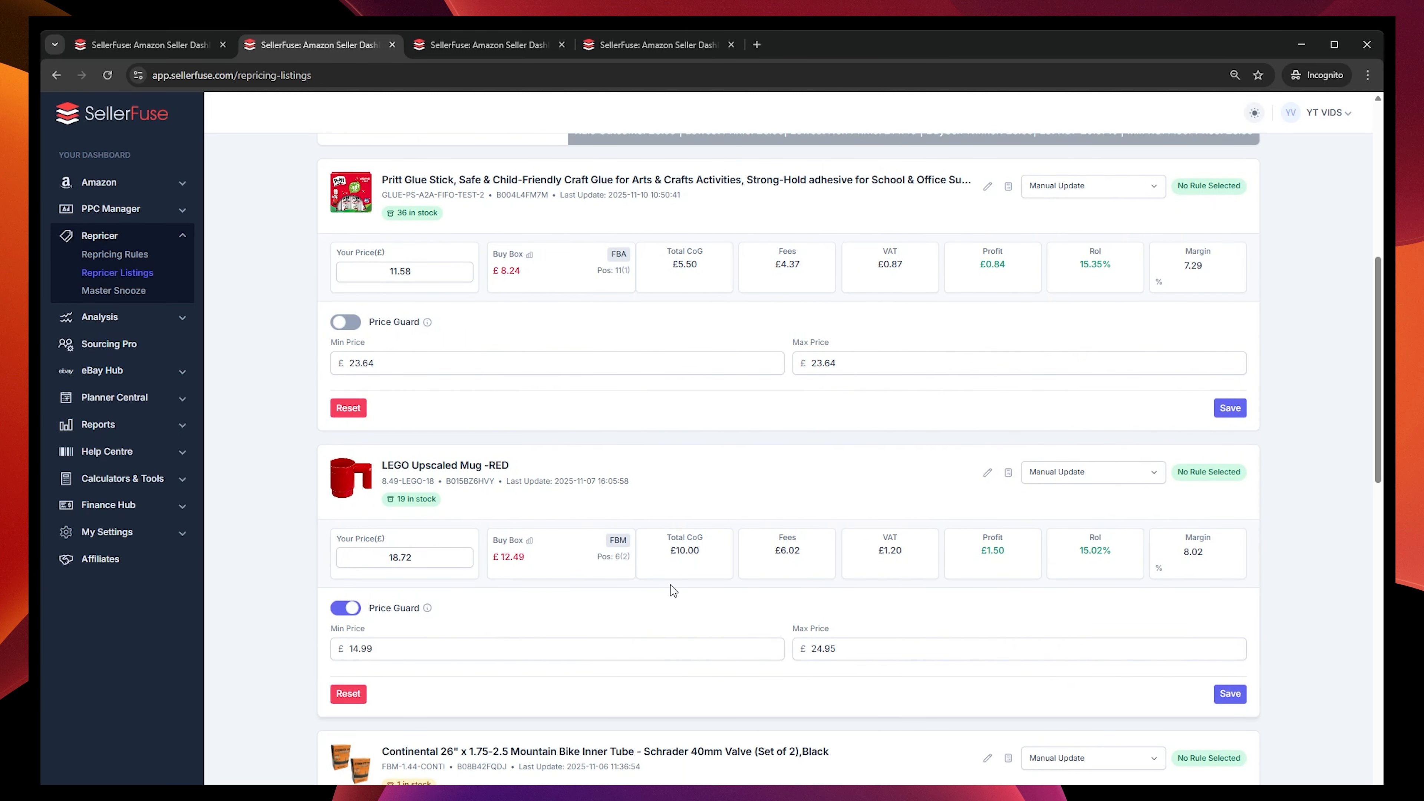
scroll(679, 595, "up", 3)
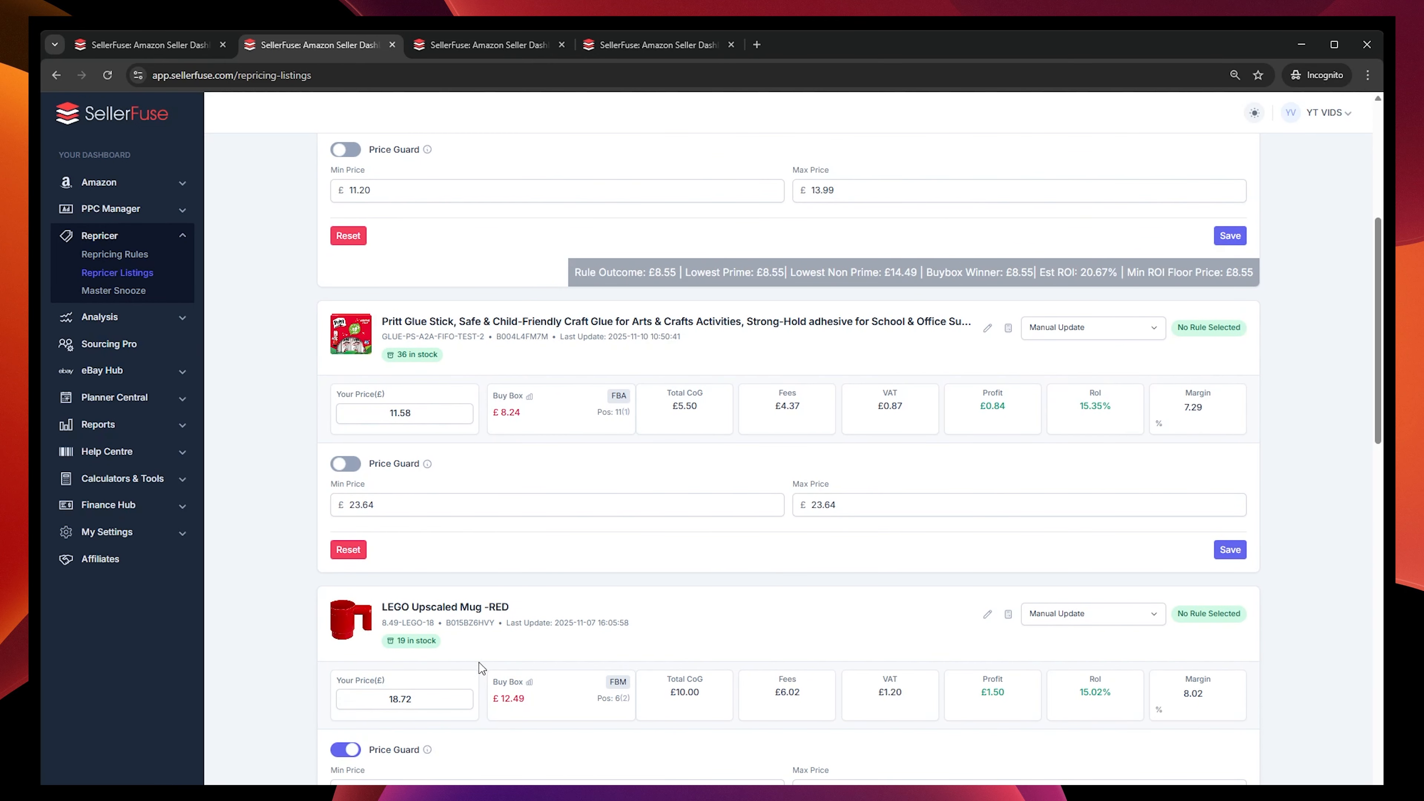
scroll(543, 623, "up", 3)
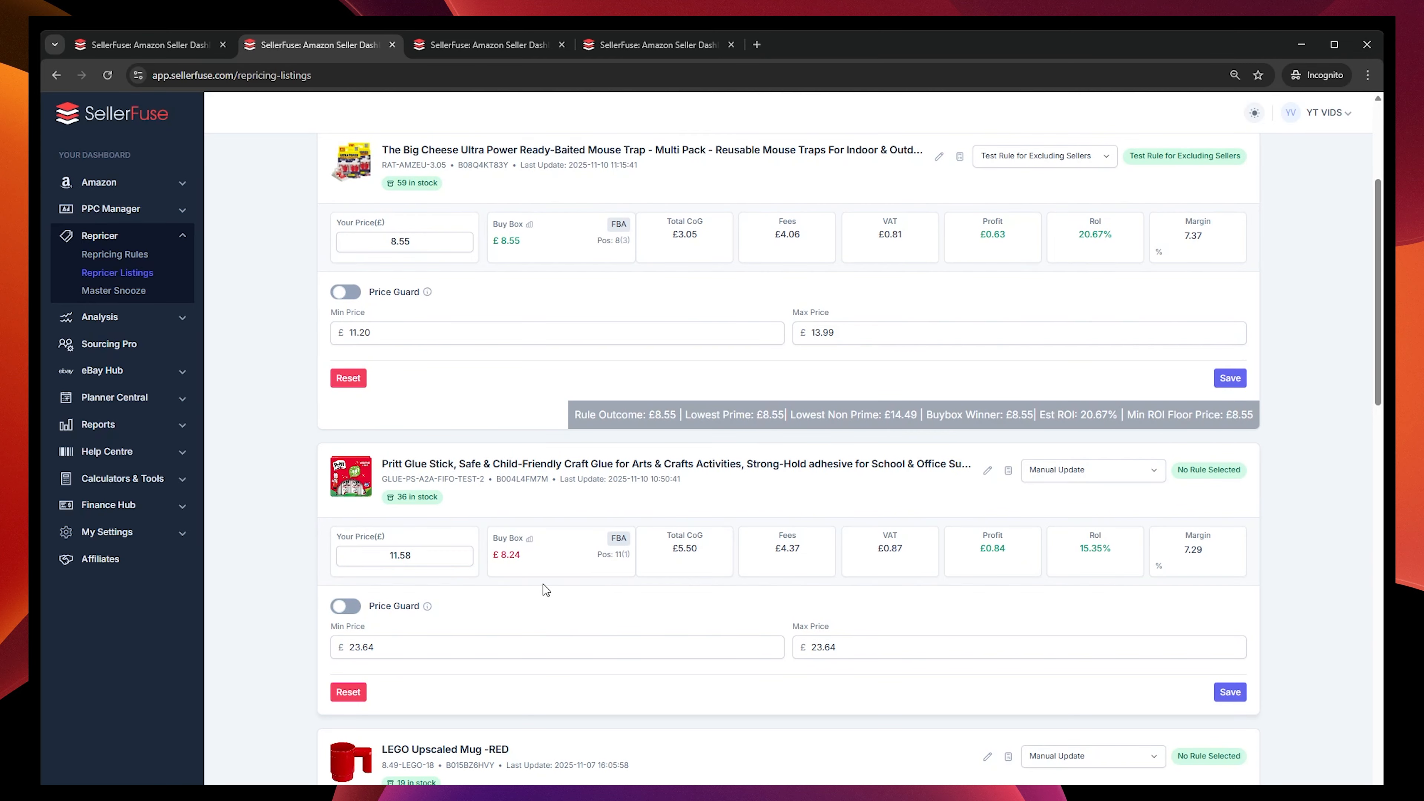
scroll(465, 510, "up", 3)
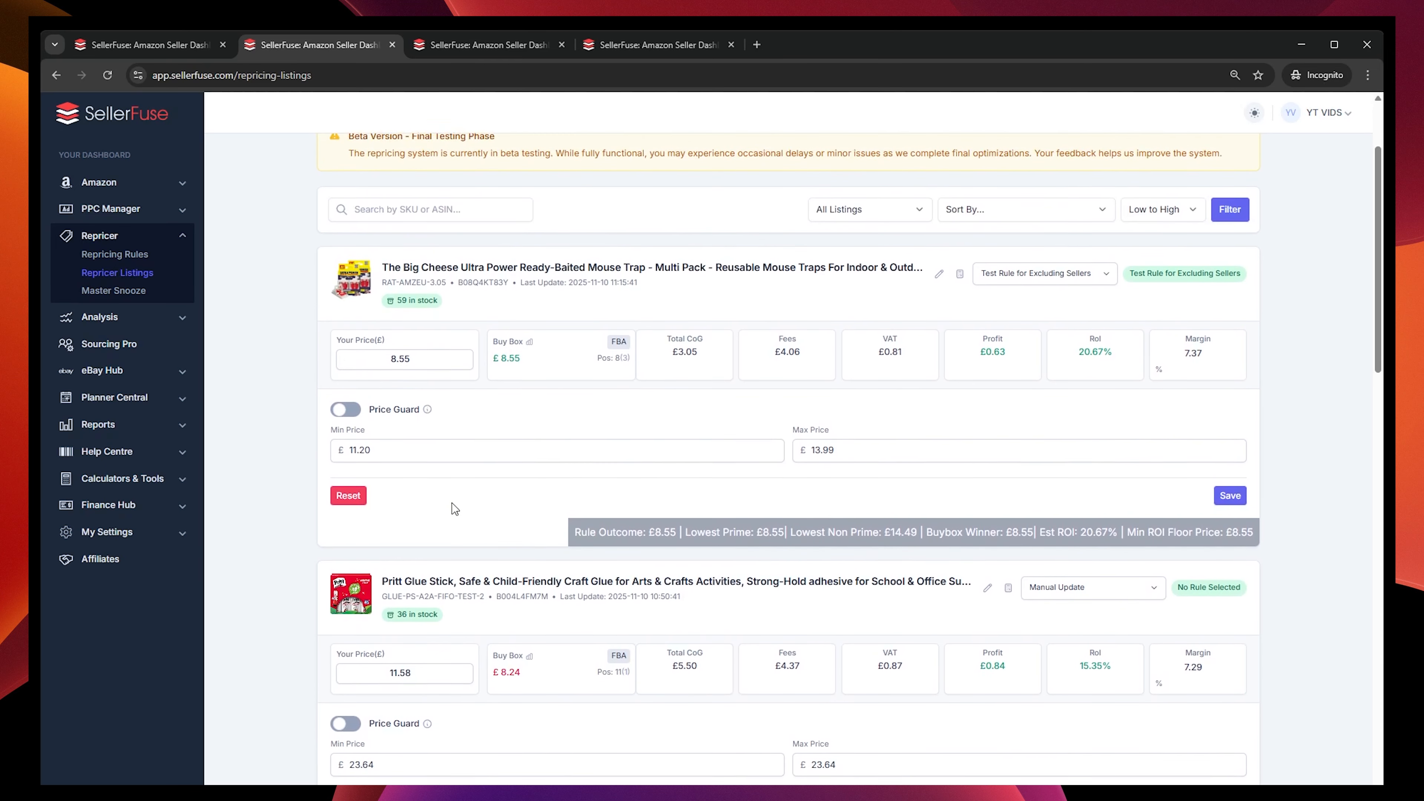
scroll(504, 476, "up", 3)
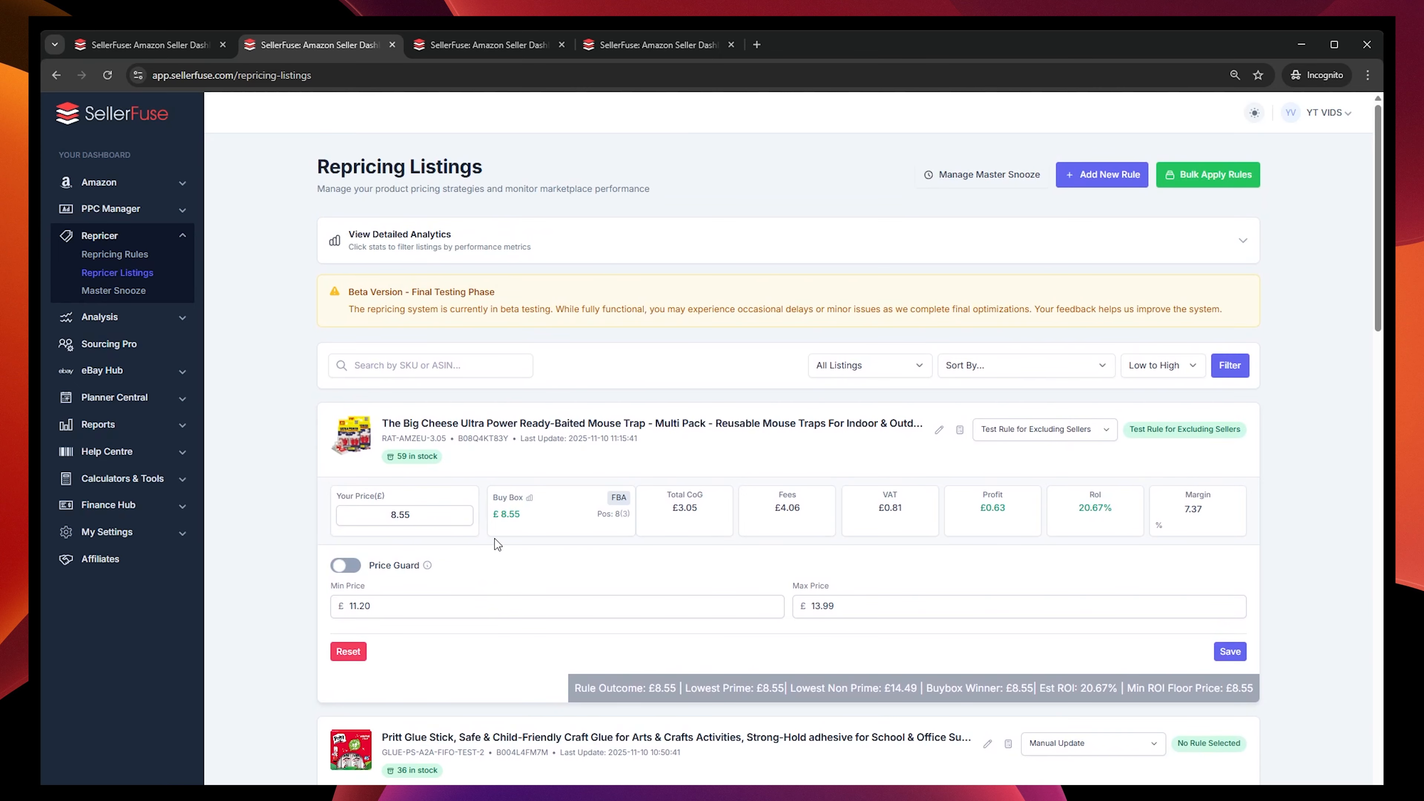
double_click(374, 523)
left_click(374, 524)
left_click(196, 47)
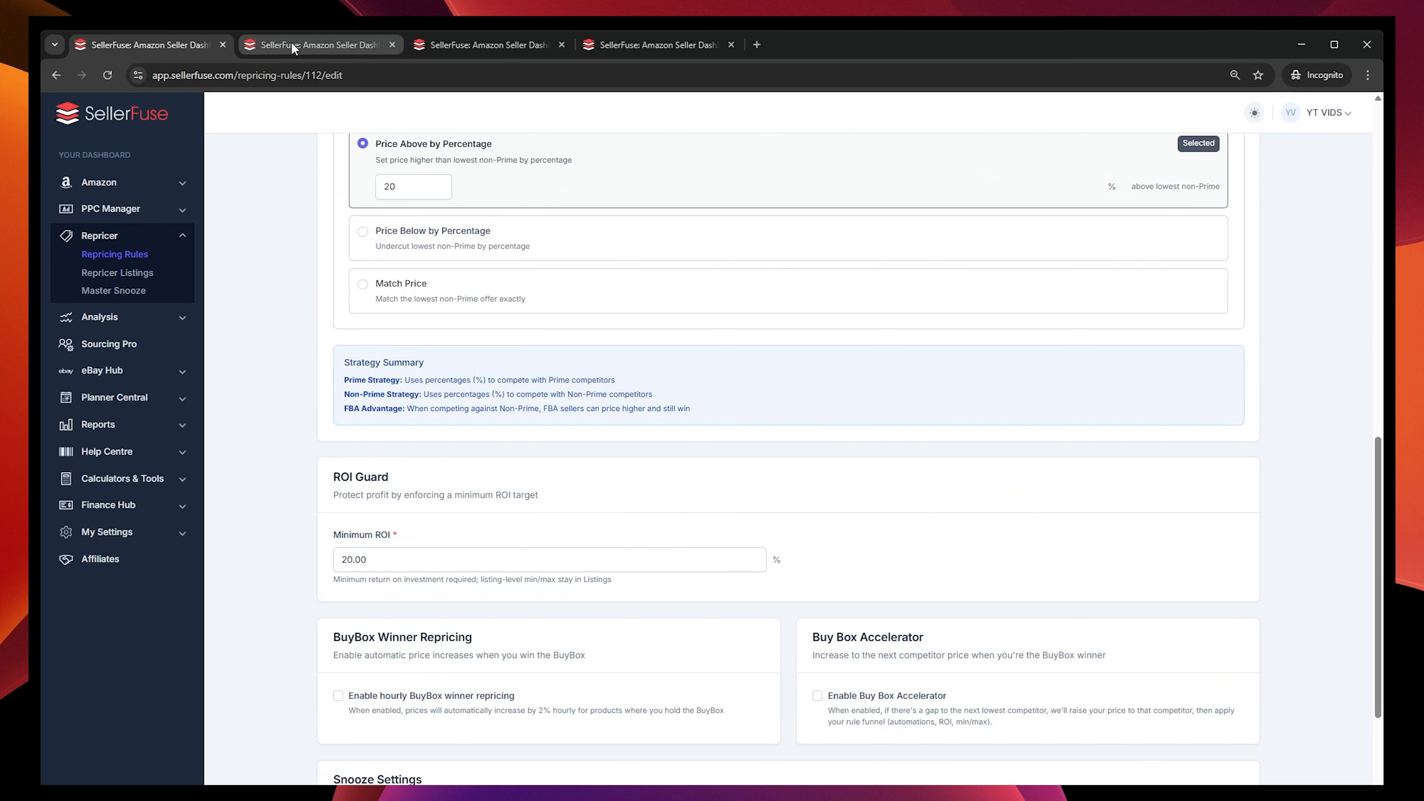
left_click(287, 51)
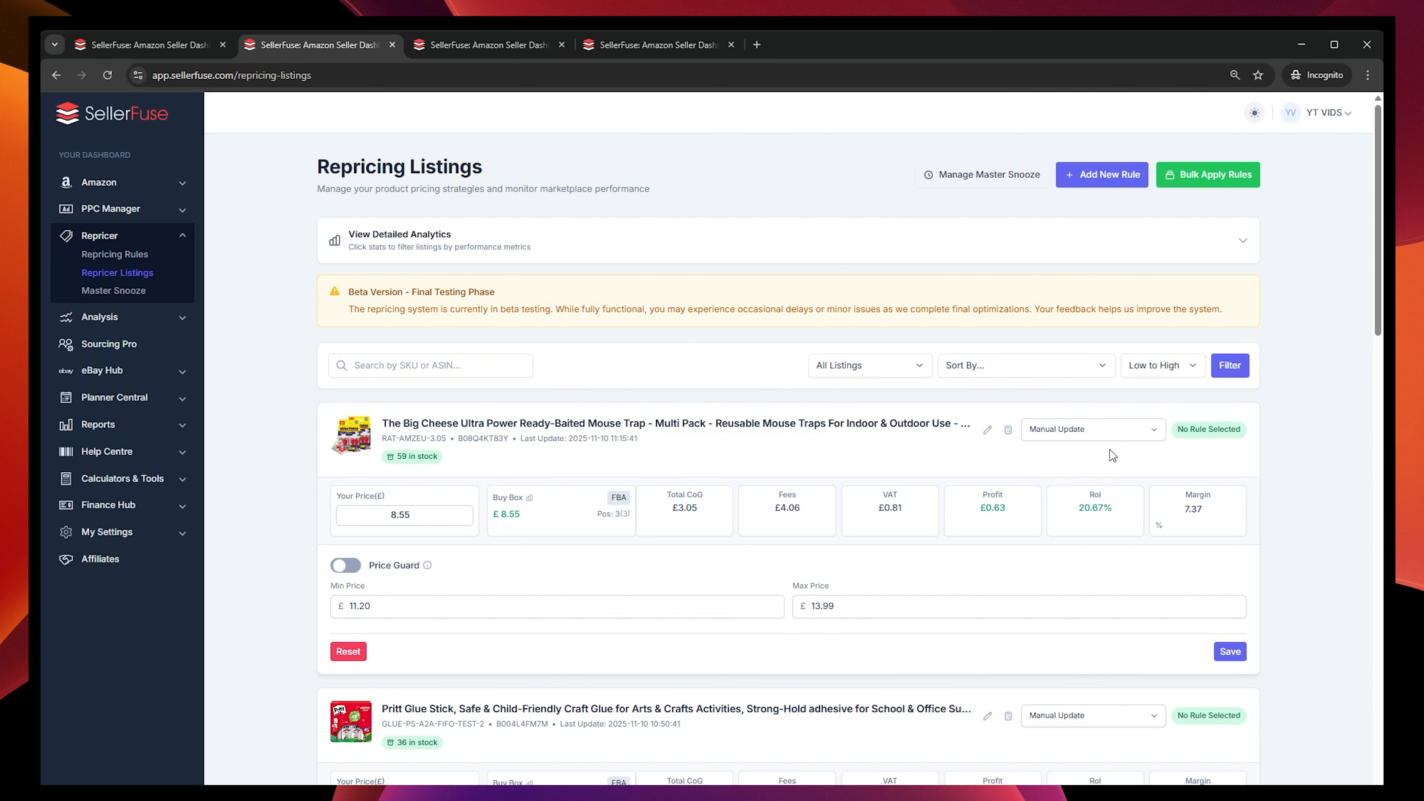
- Apply Test Rule for Excluding Sellers to the mouse trap listing and review its competitive analysis
left_click(1091, 485)
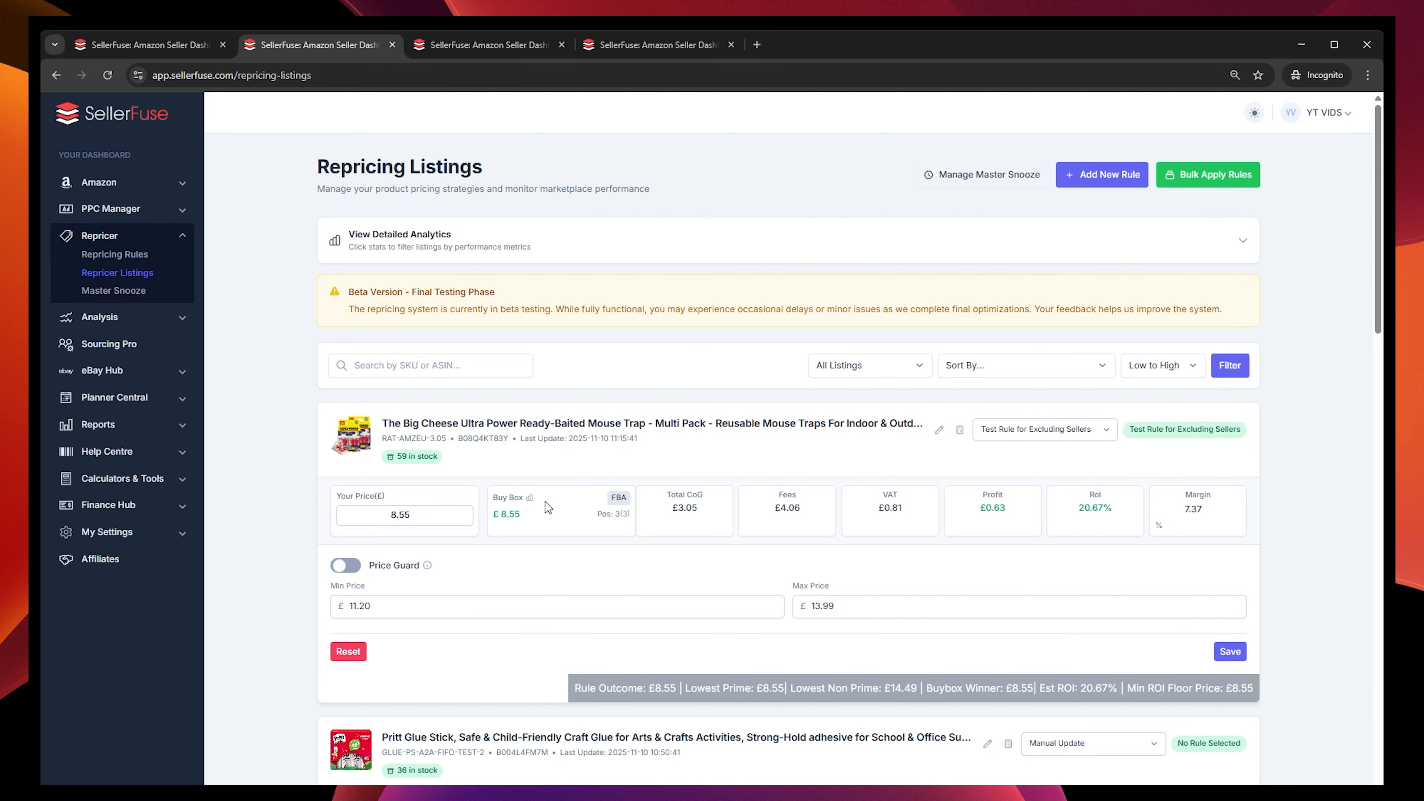
left_click(529, 497)
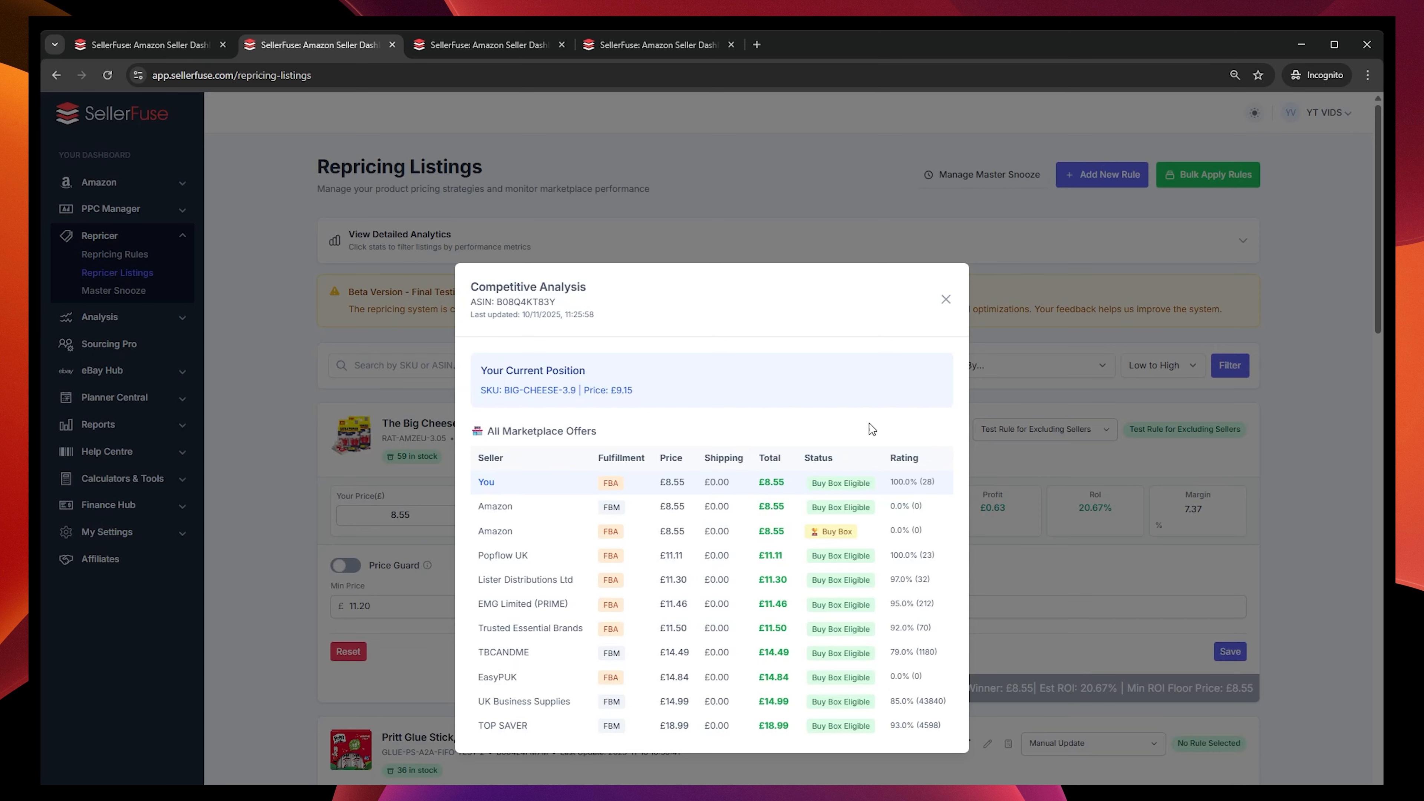
left_click(945, 299)
- Switch the mouse trap listing to Manual Update, set its price to 9.10 and reapply Test Rule for Excluding Sellers
double_click(438, 516)
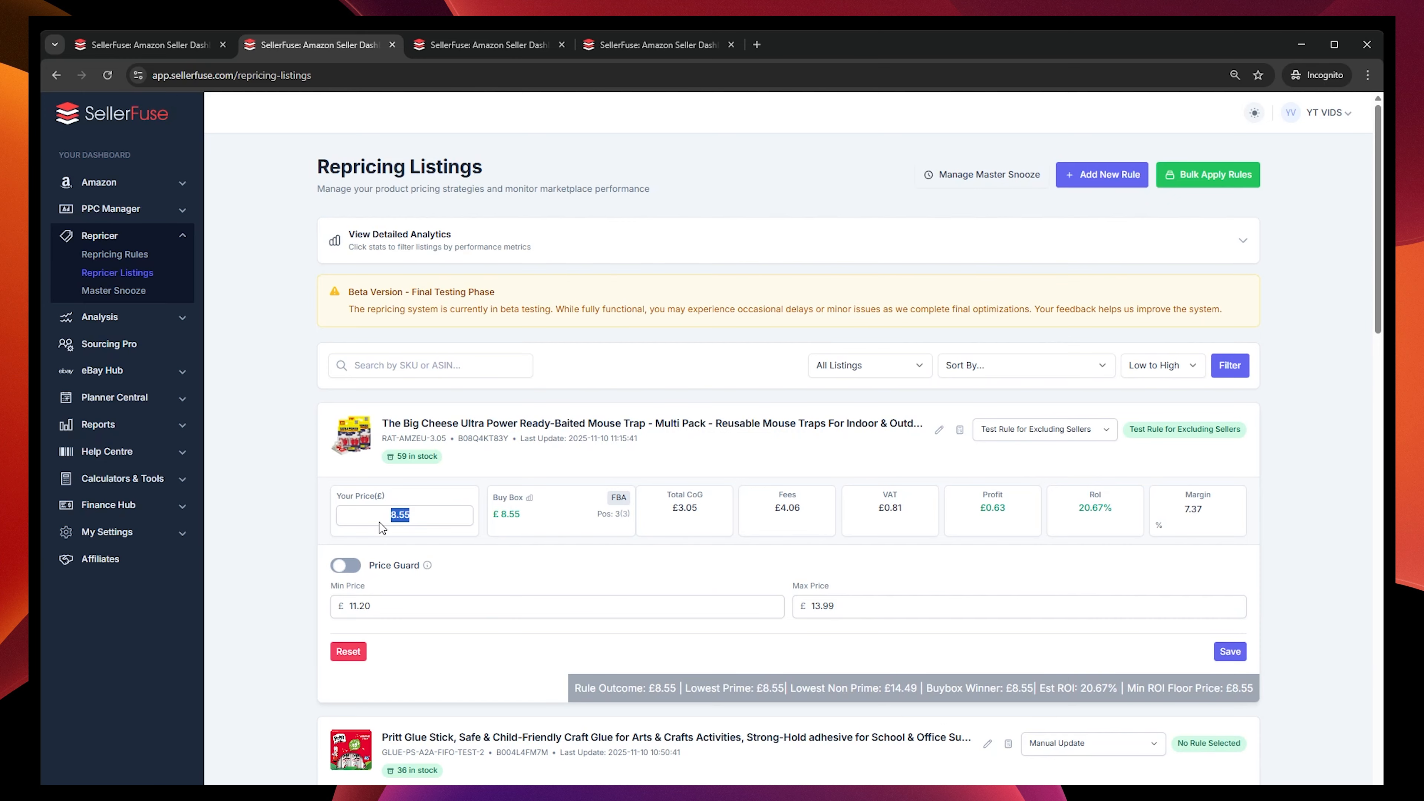
left_click(995, 465)
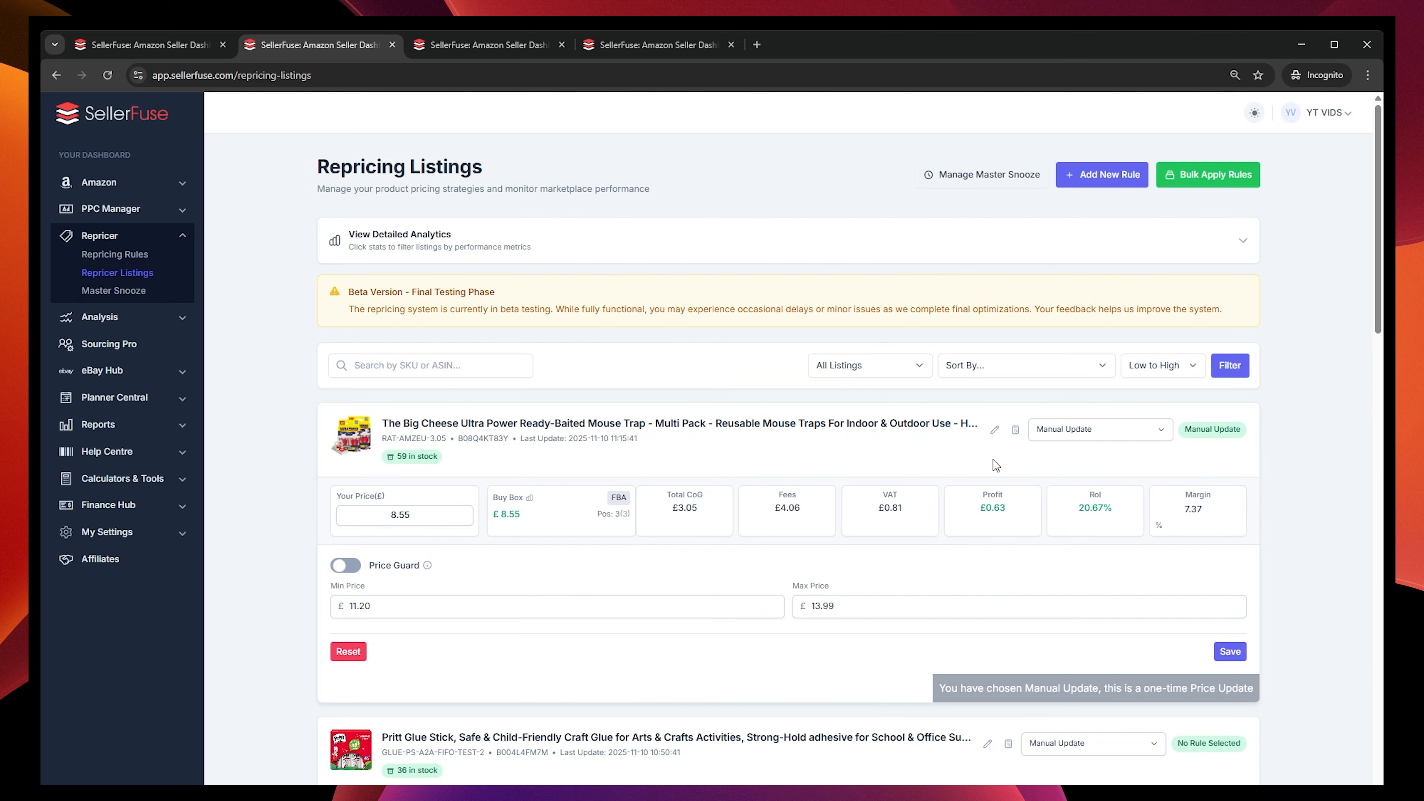
double_click(395, 519)
type("9.40")
type("0")
left_click(1086, 429)
left_click(1081, 465)
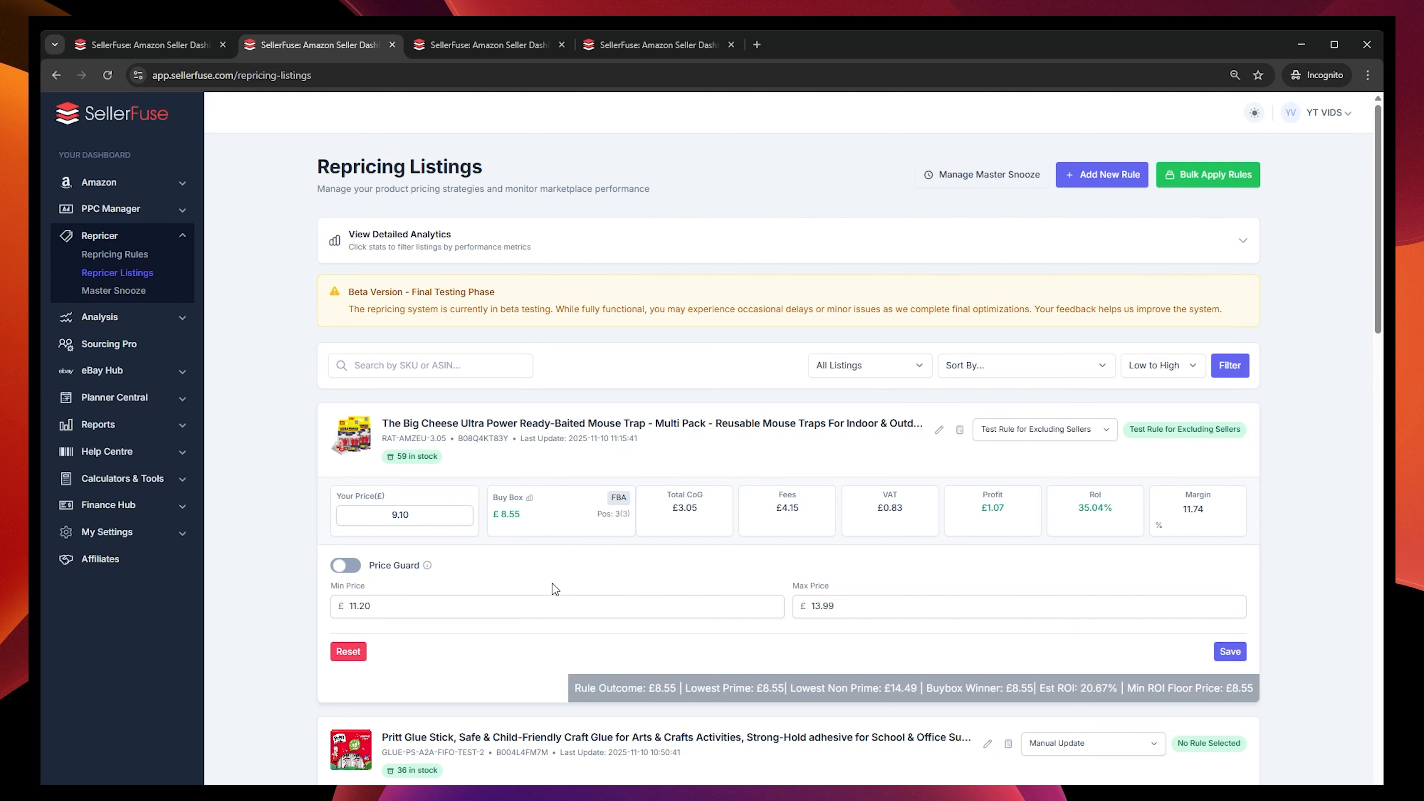
- Turn on Price Guard for the mouse trap listing and check the rule outcome against its marketplace offers
left_click(345, 565)
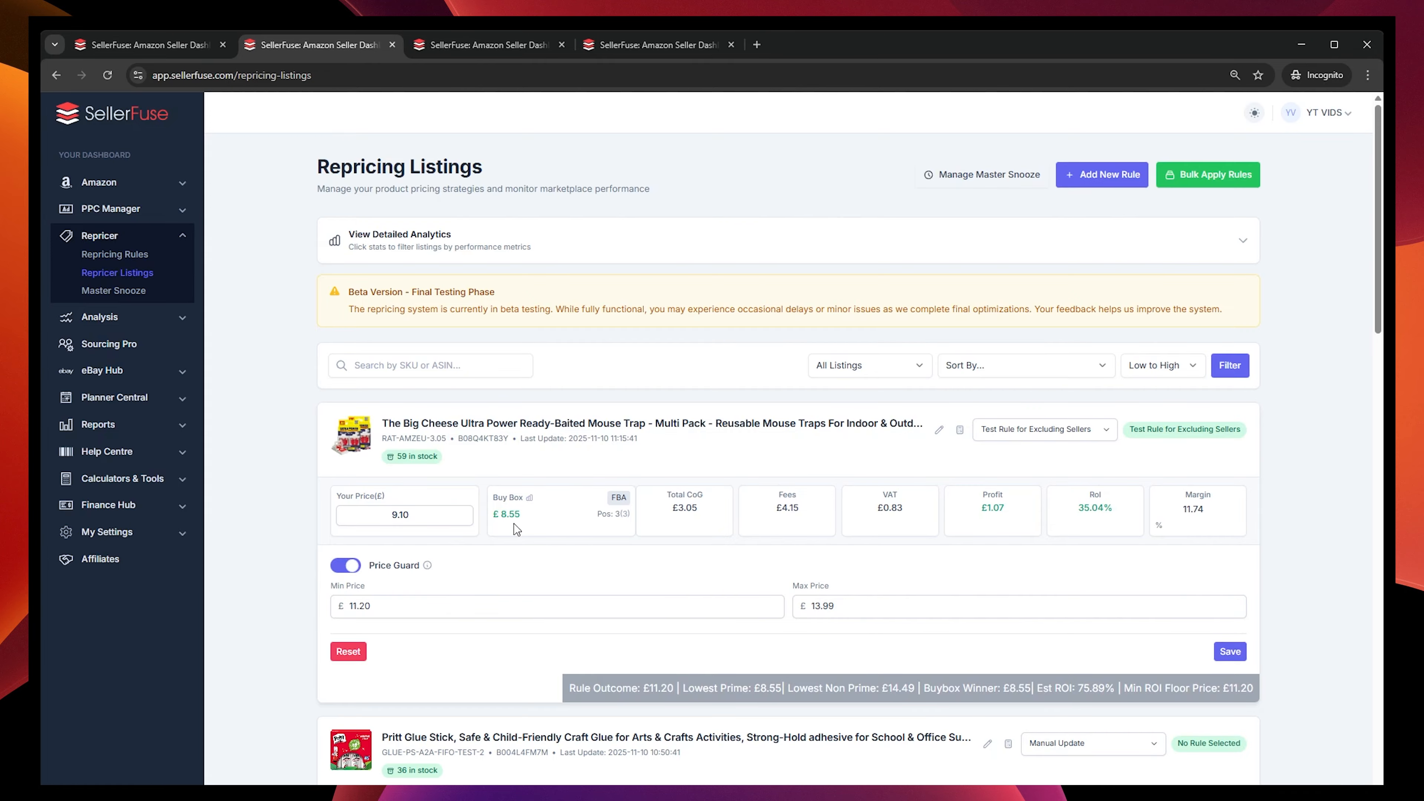
left_click(529, 498)
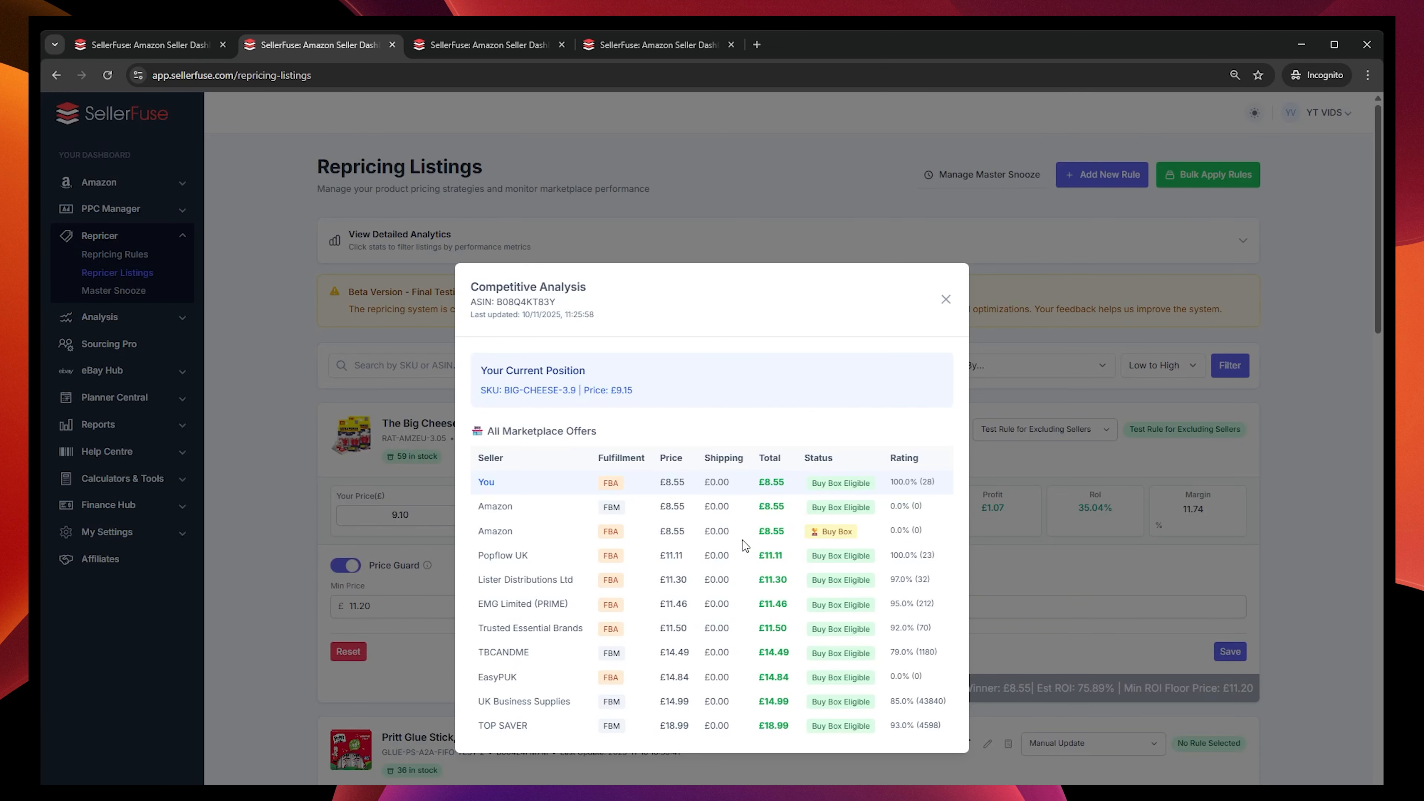
left_click(945, 300)
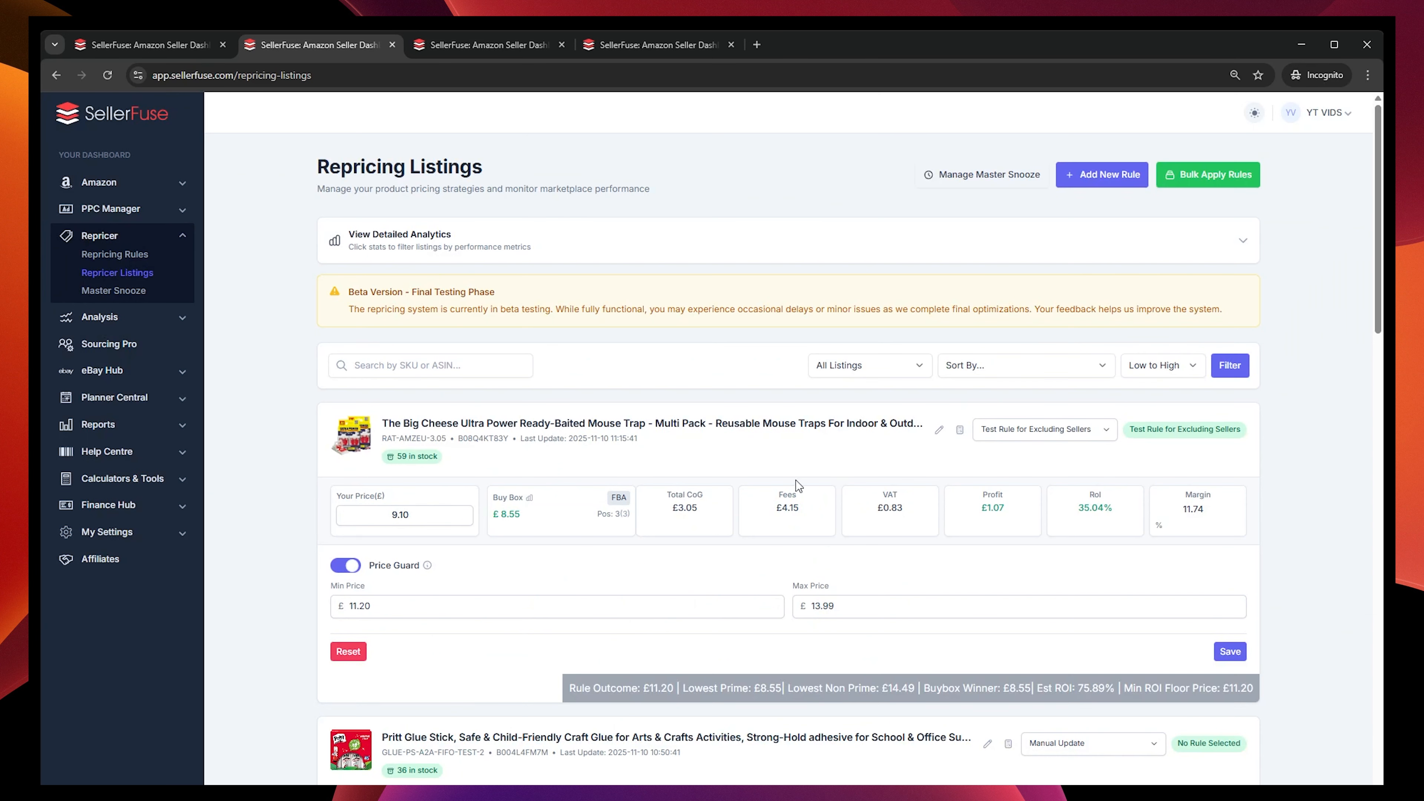
- Set the mouse trap listing's Min Price to 9.99 and Max Price to 15.00
double_click(410, 614)
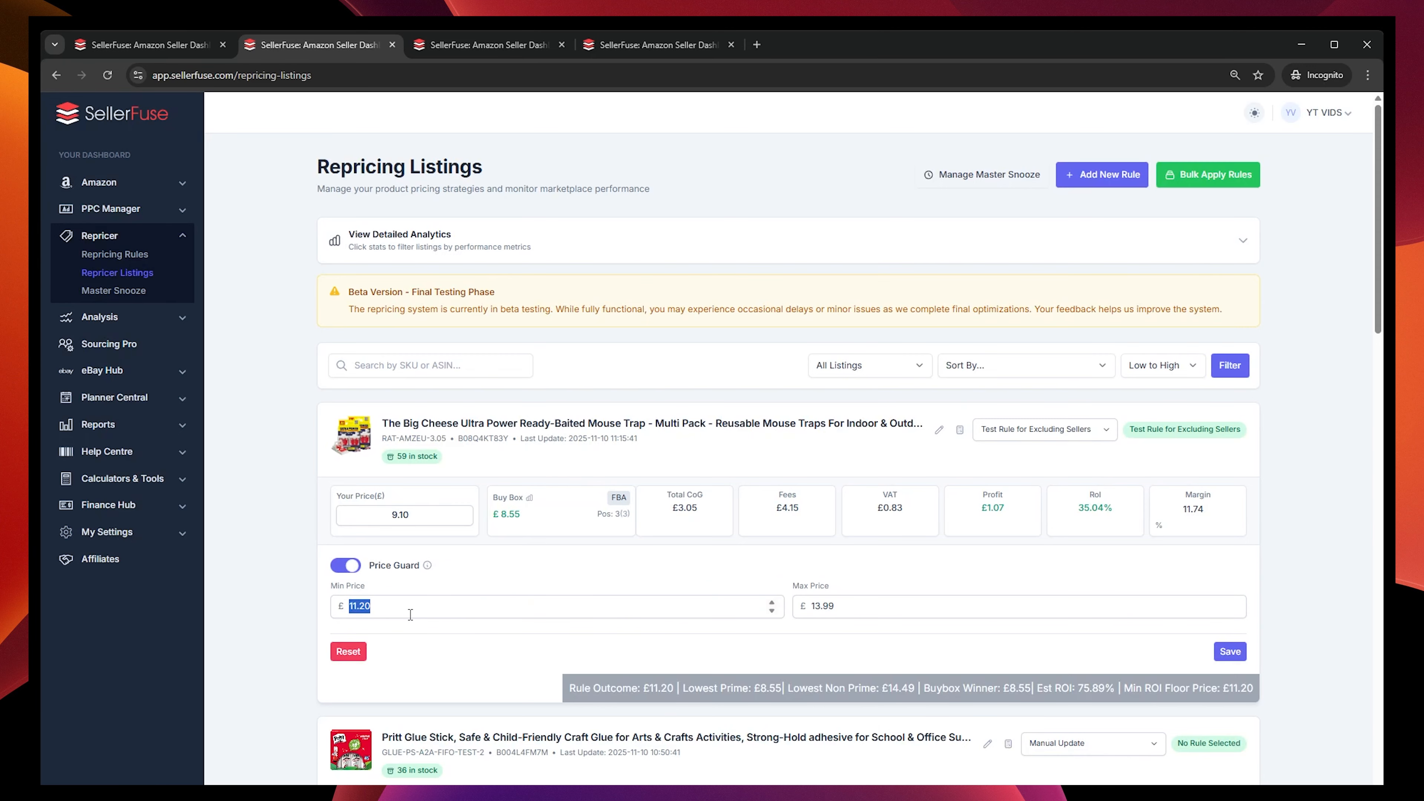
type("9.99")
left_click(502, 580)
double_click(820, 604)
left_click(842, 608)
double_click(845, 597)
type("15.00")
- Read the mouse trap listing's rule outcome line under the edited Price Guard limits
left_click_drag(621, 691, 963, 694)
left_click(795, 662)
left_click_drag(567, 690, 676, 690)
left_click(412, 566)
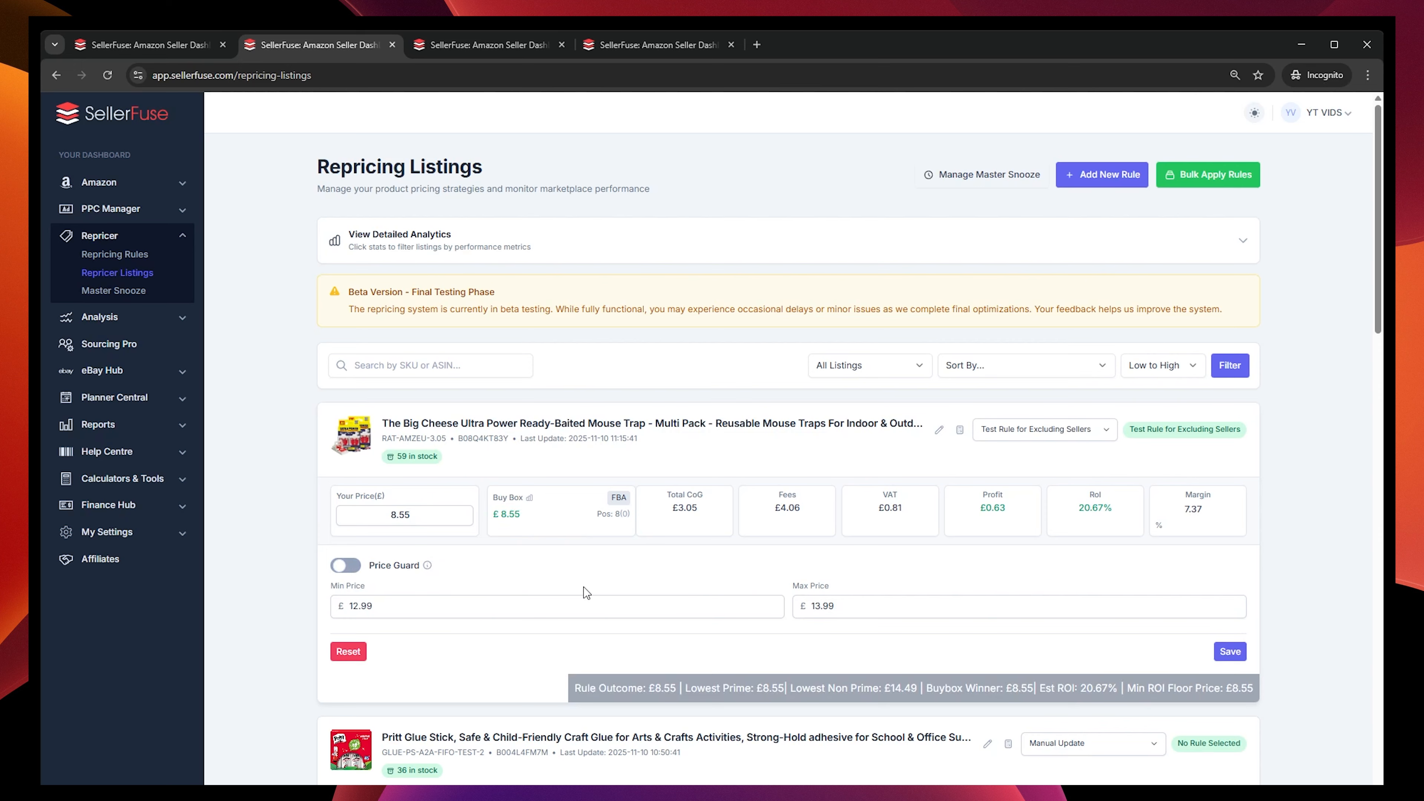
- Turn the mouse trap listing's Price Guard on and off again to compare the outcomes against its Min Price
left_click(352, 567)
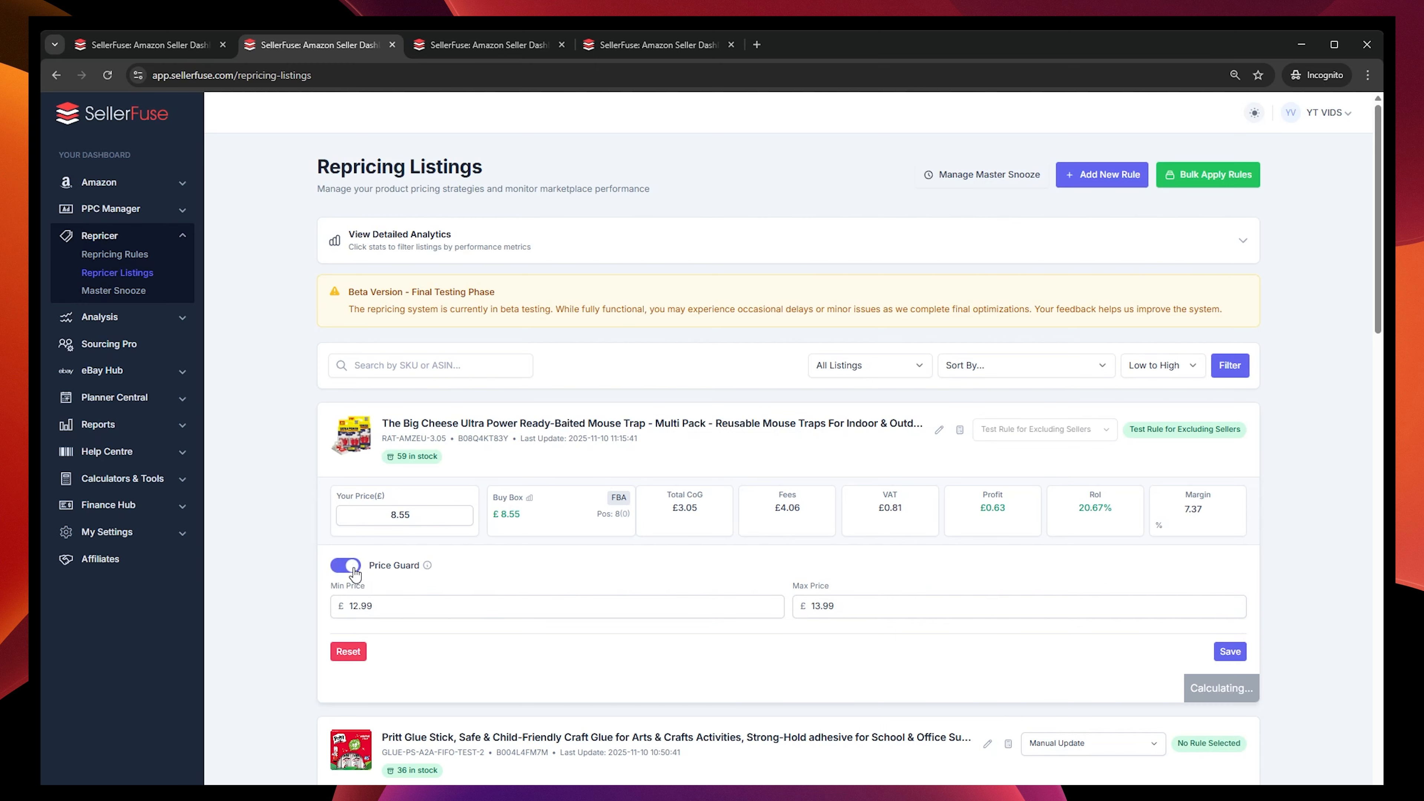
left_click(345, 565)
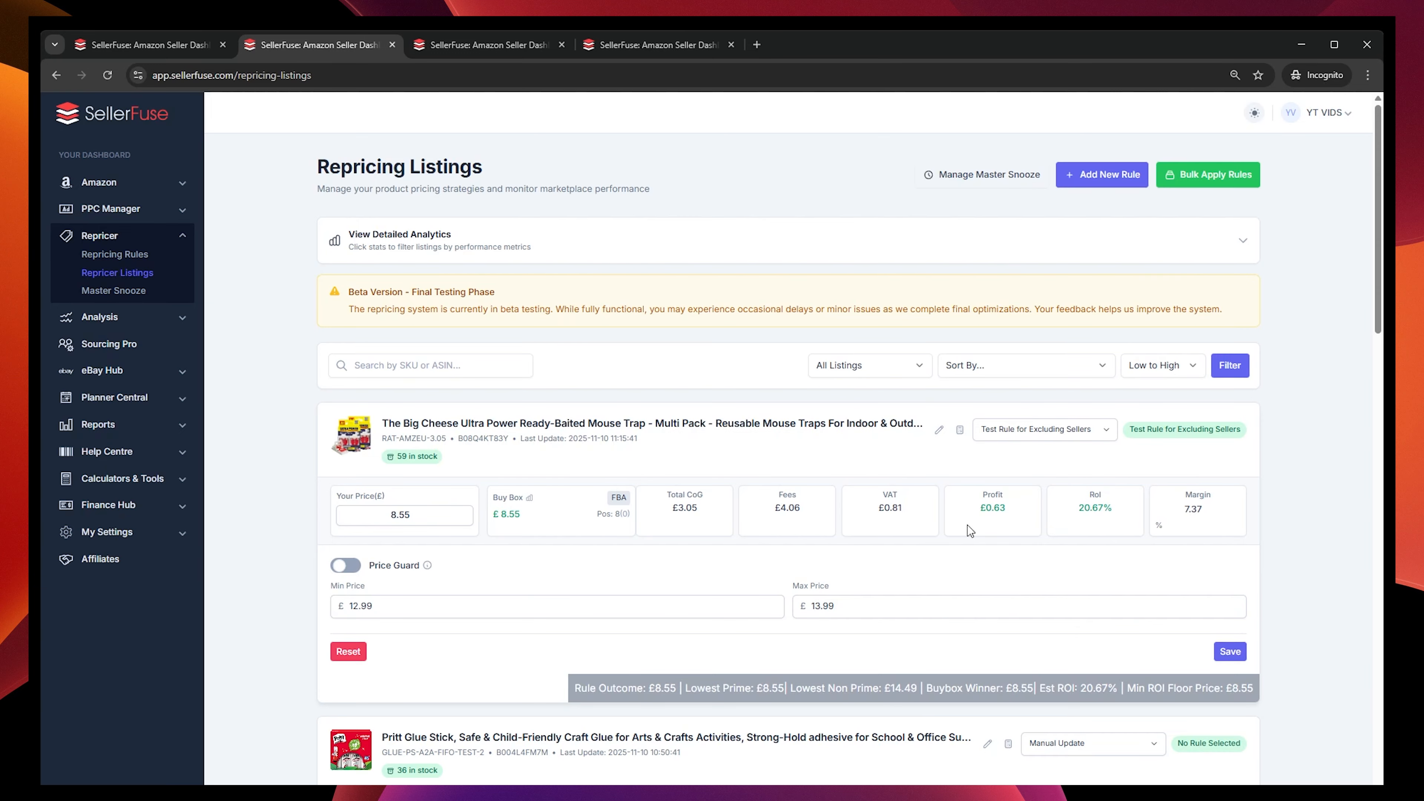
double_click(388, 607)
left_click(495, 587)
- Review the rule's snooze, automation and seller exclusion settings, then return to the mouse trap listing
scroll(1075, 513, "down", 5)
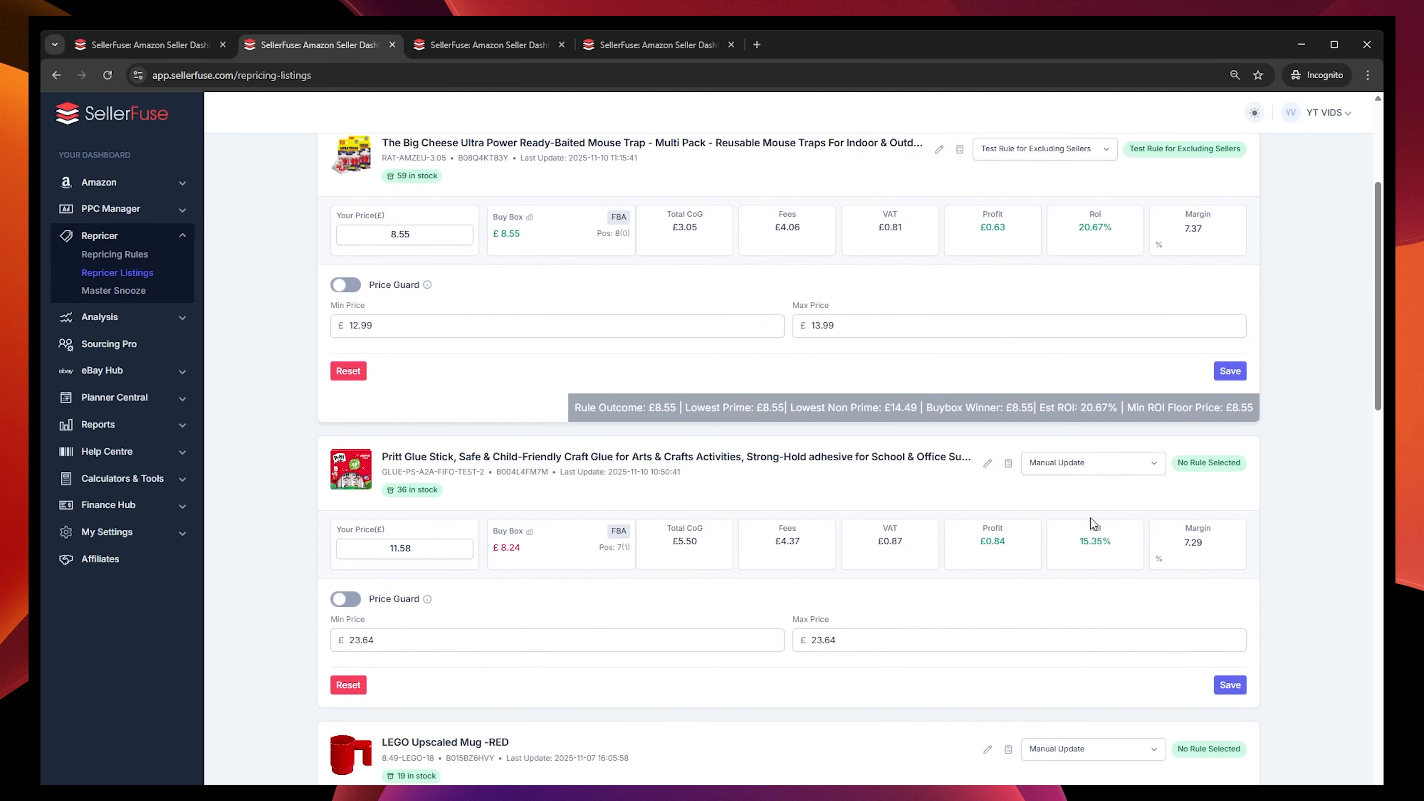
scroll(1074, 588, "up", 4)
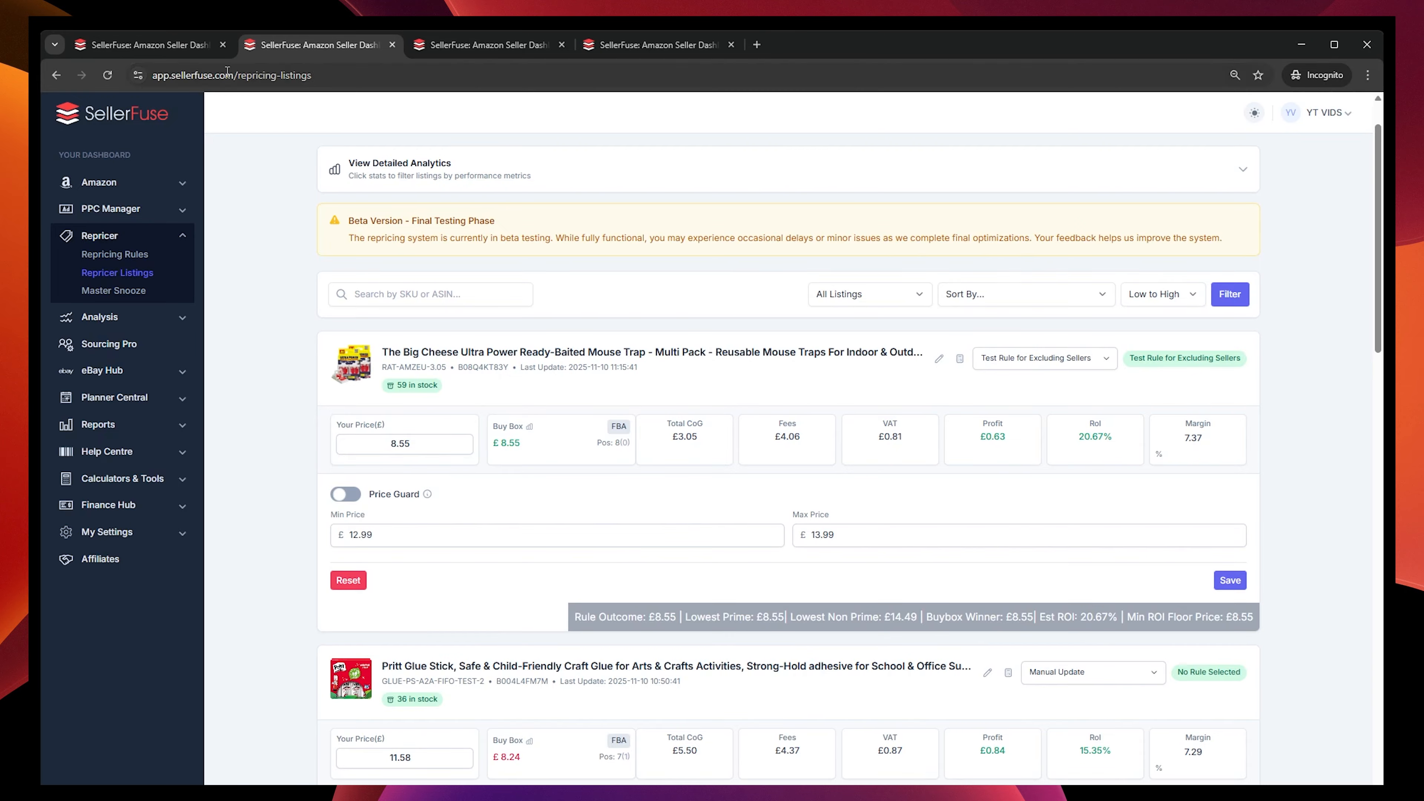
left_click(146, 44)
scroll(409, 584, "down", 10)
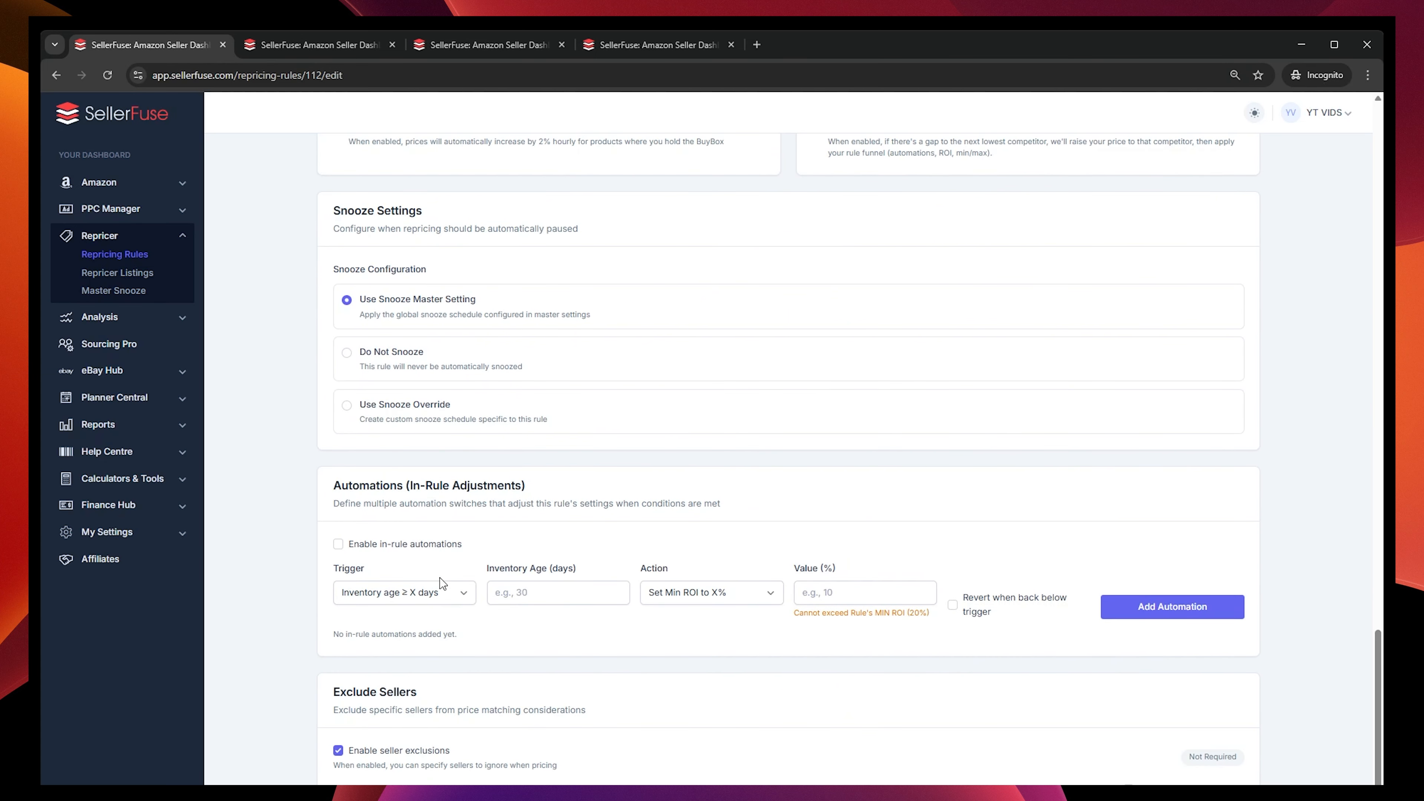
left_click(312, 46)
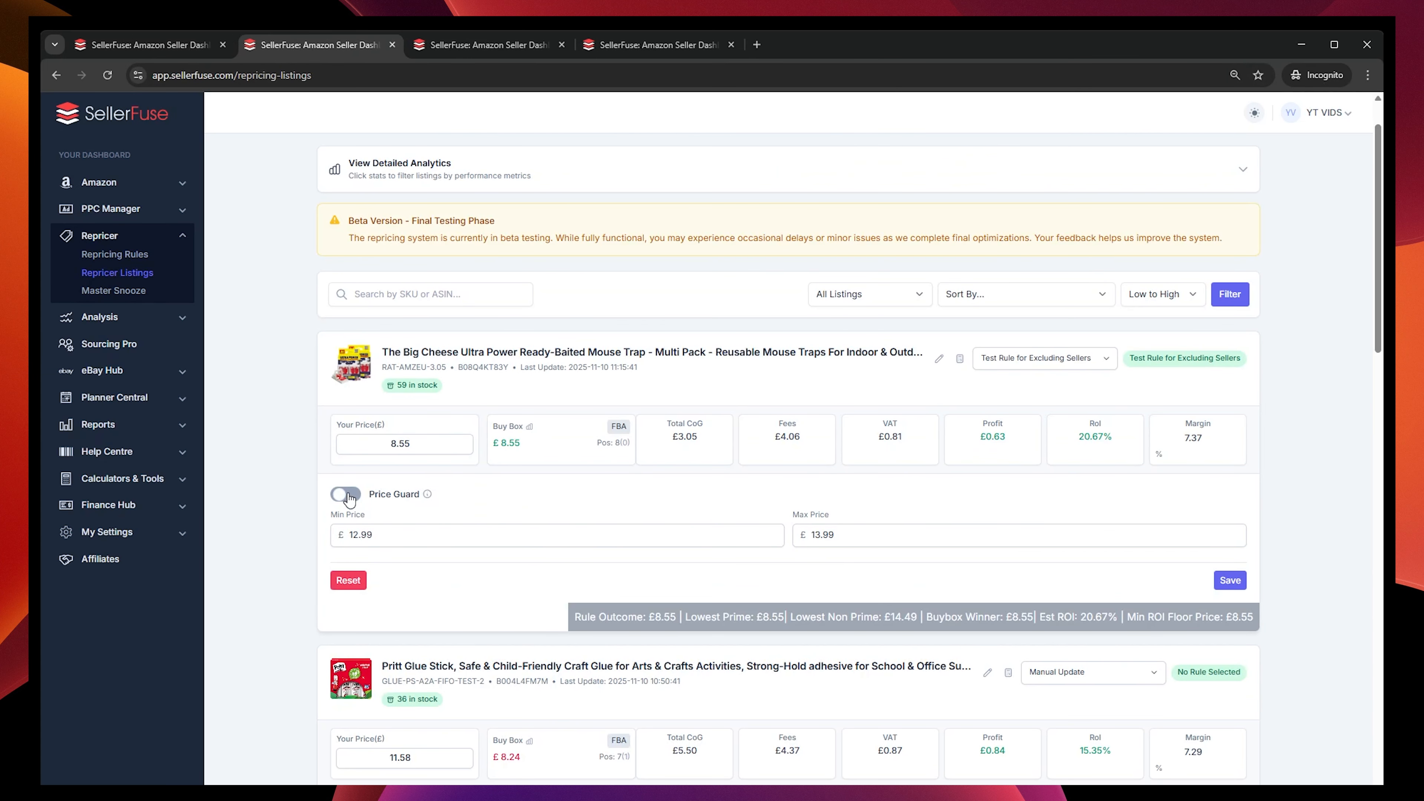
left_click(141, 43)
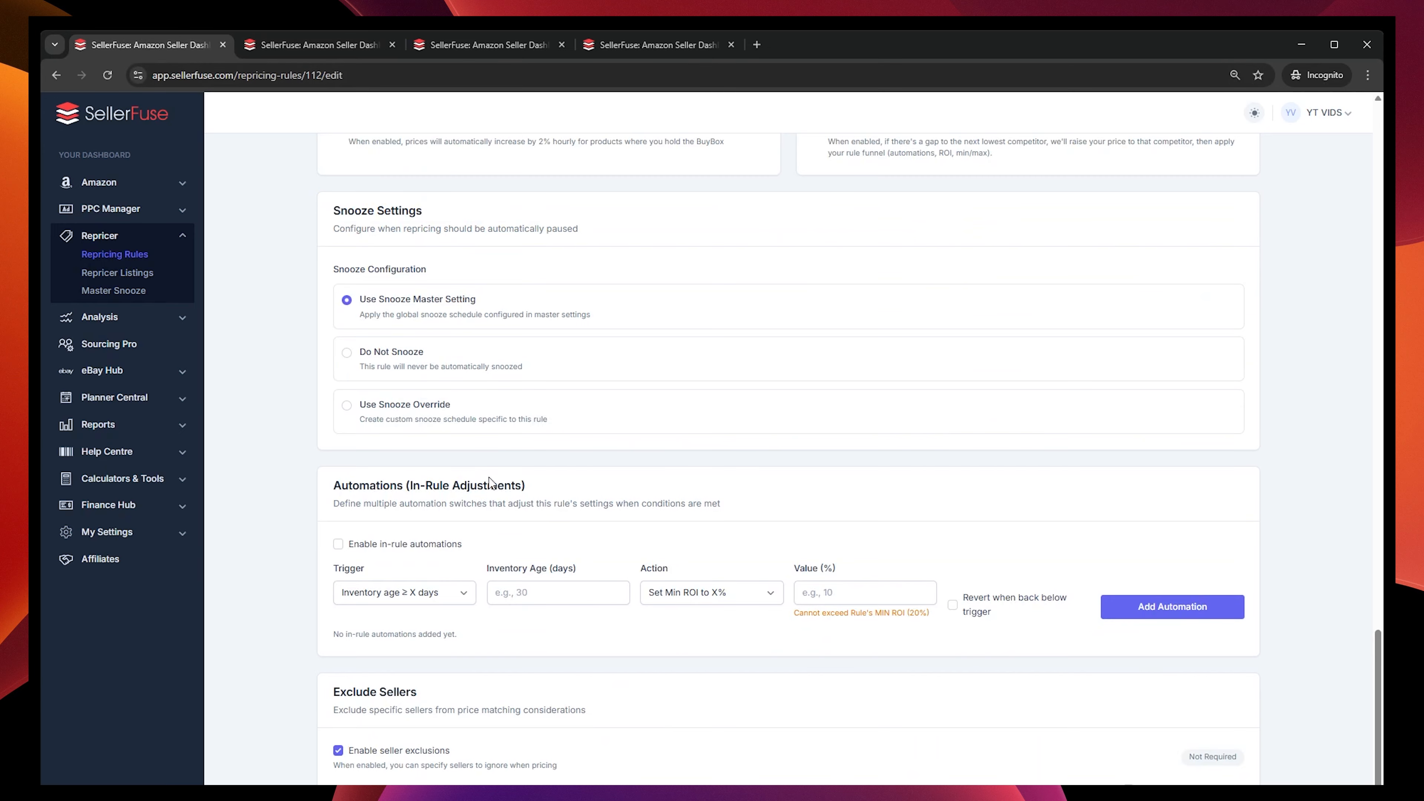
left_click(342, 46)
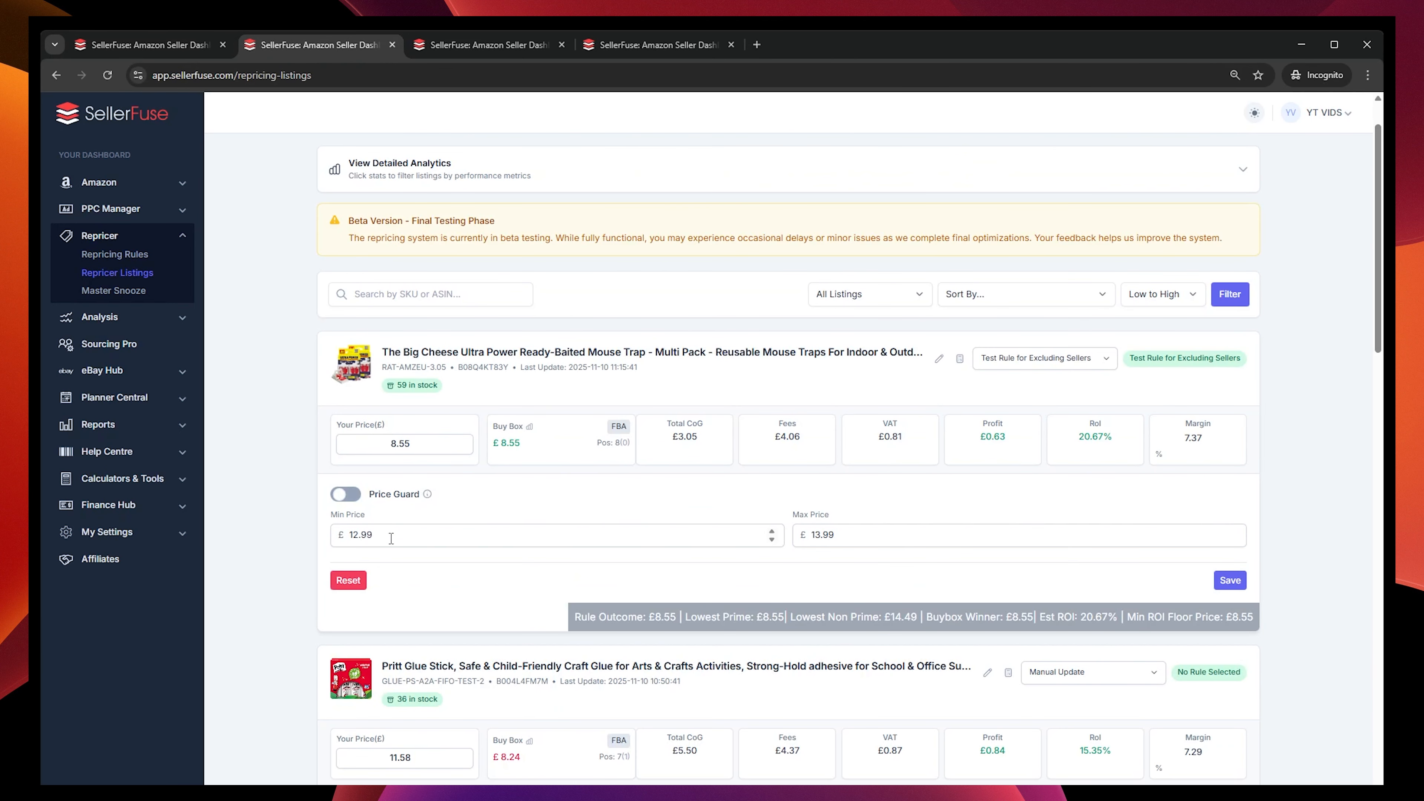
scroll(682, 542, "down", 5)
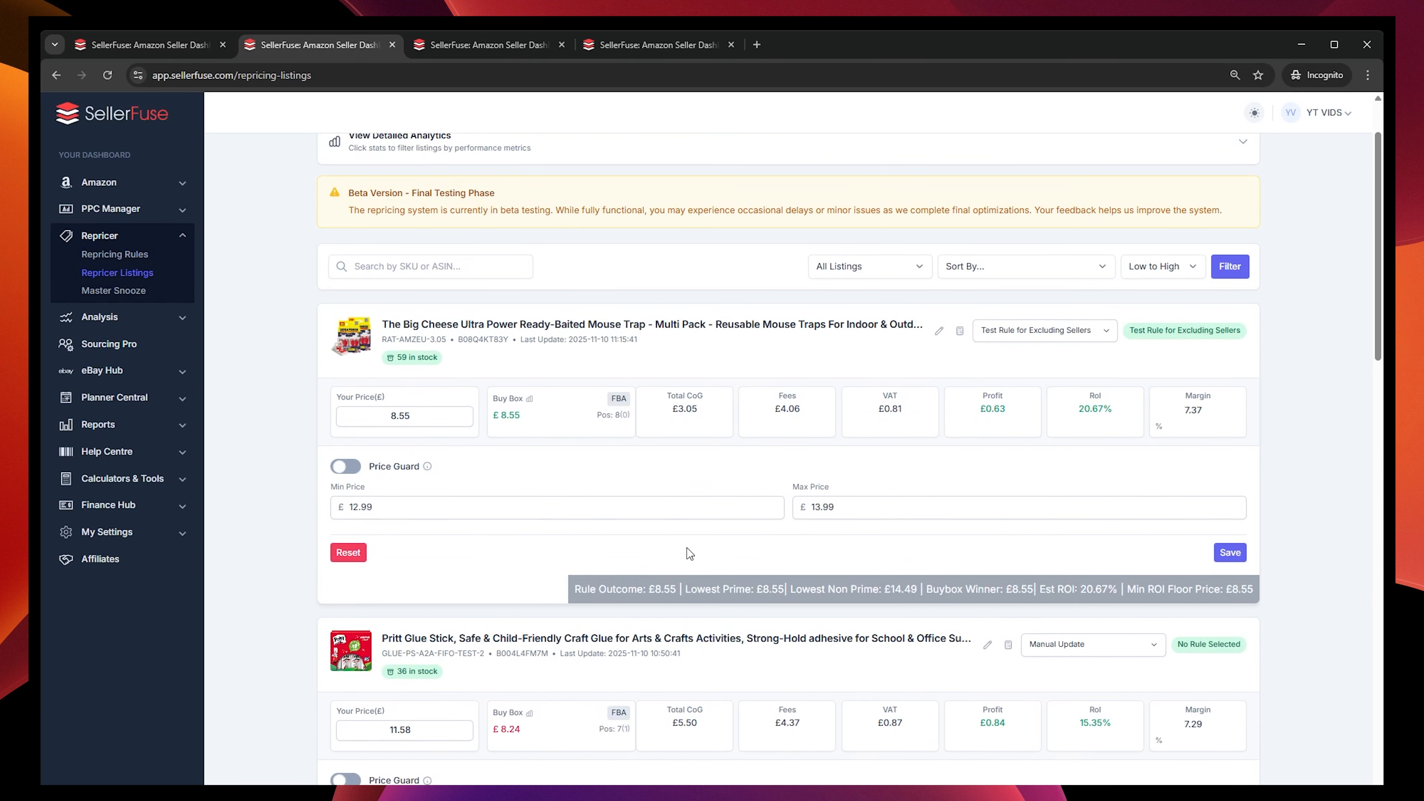
scroll(682, 542, "up", 4)
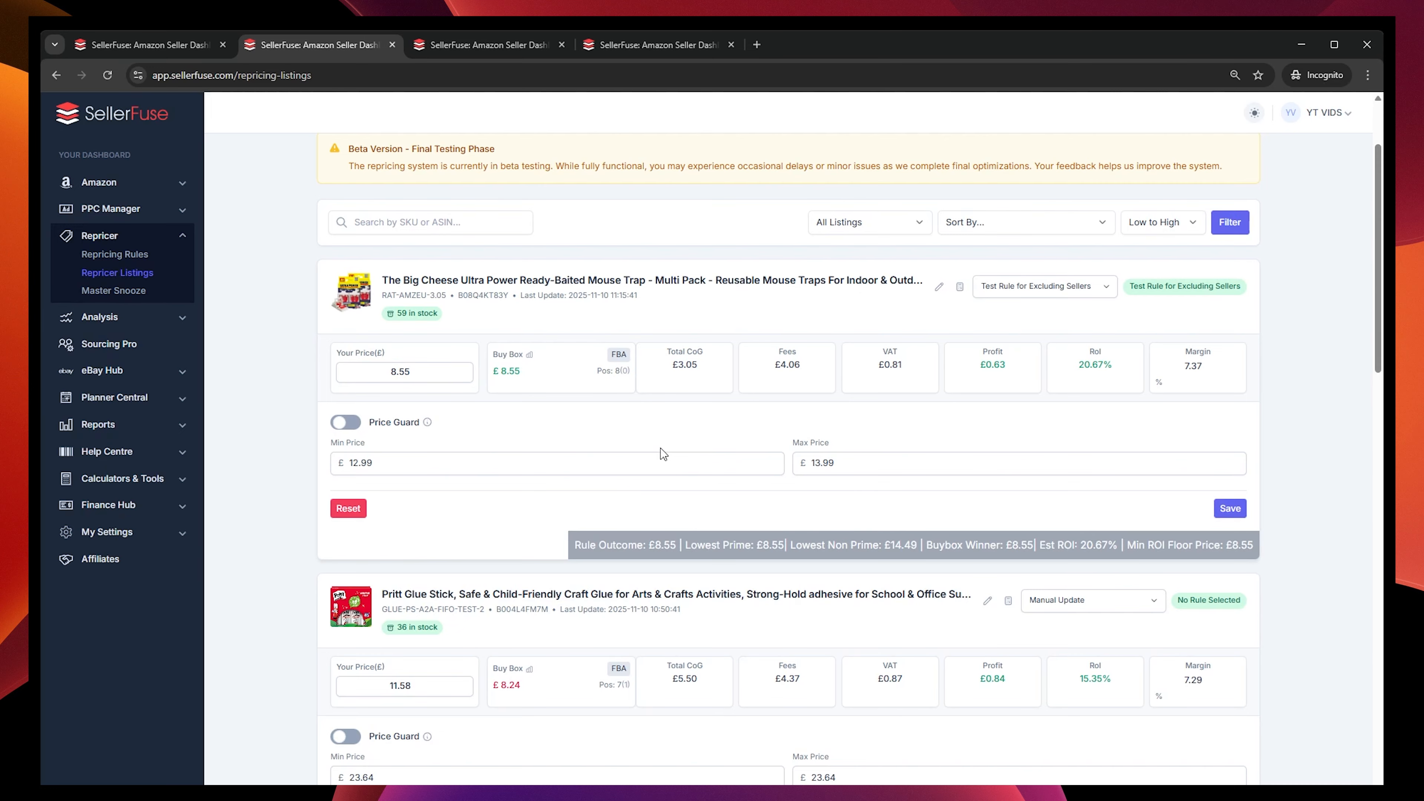
scroll(663, 453, "up", 3)
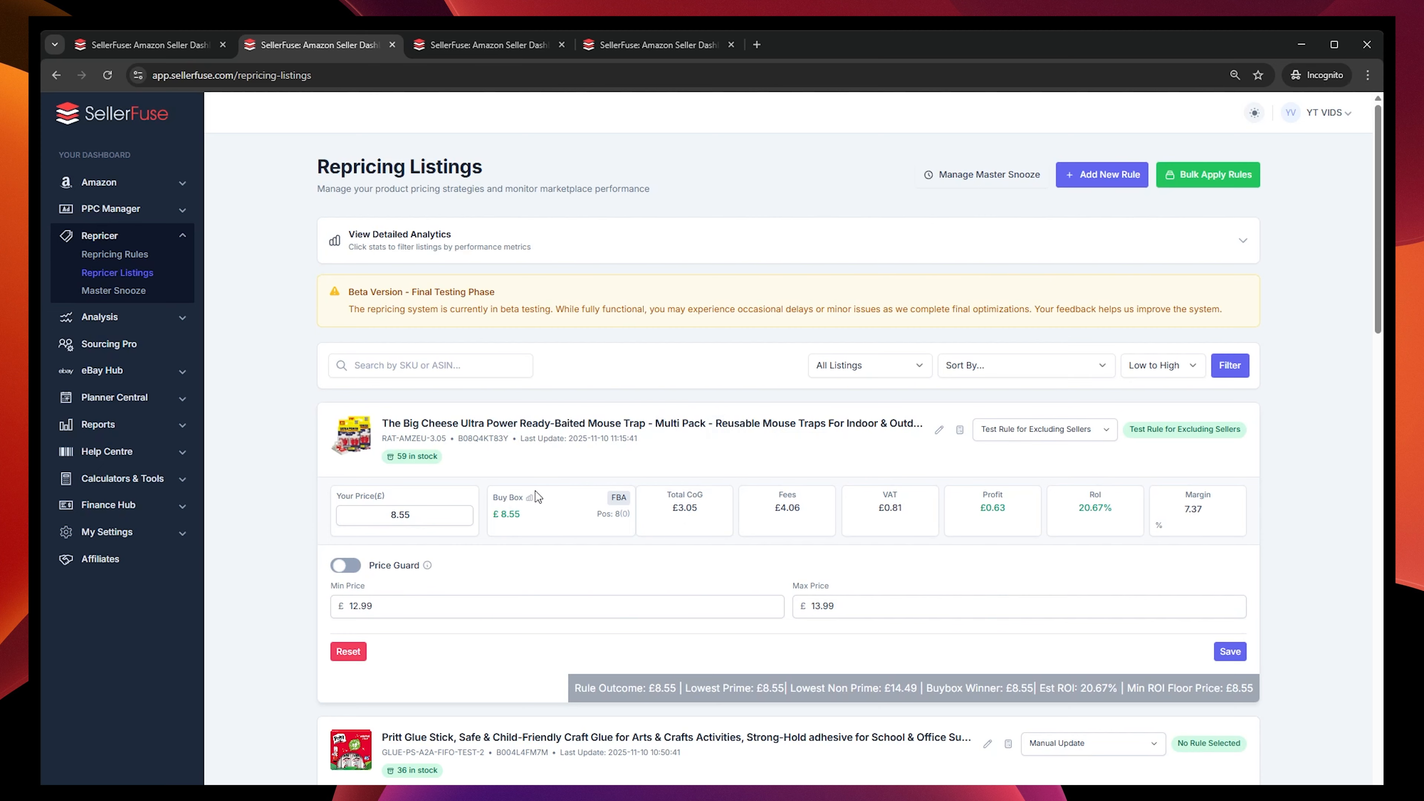
- Examine the competing marketplace offers in the mouse trap listing's competitive analysis, then close it
left_click(529, 497)
left_click_drag(492, 533, 503, 560)
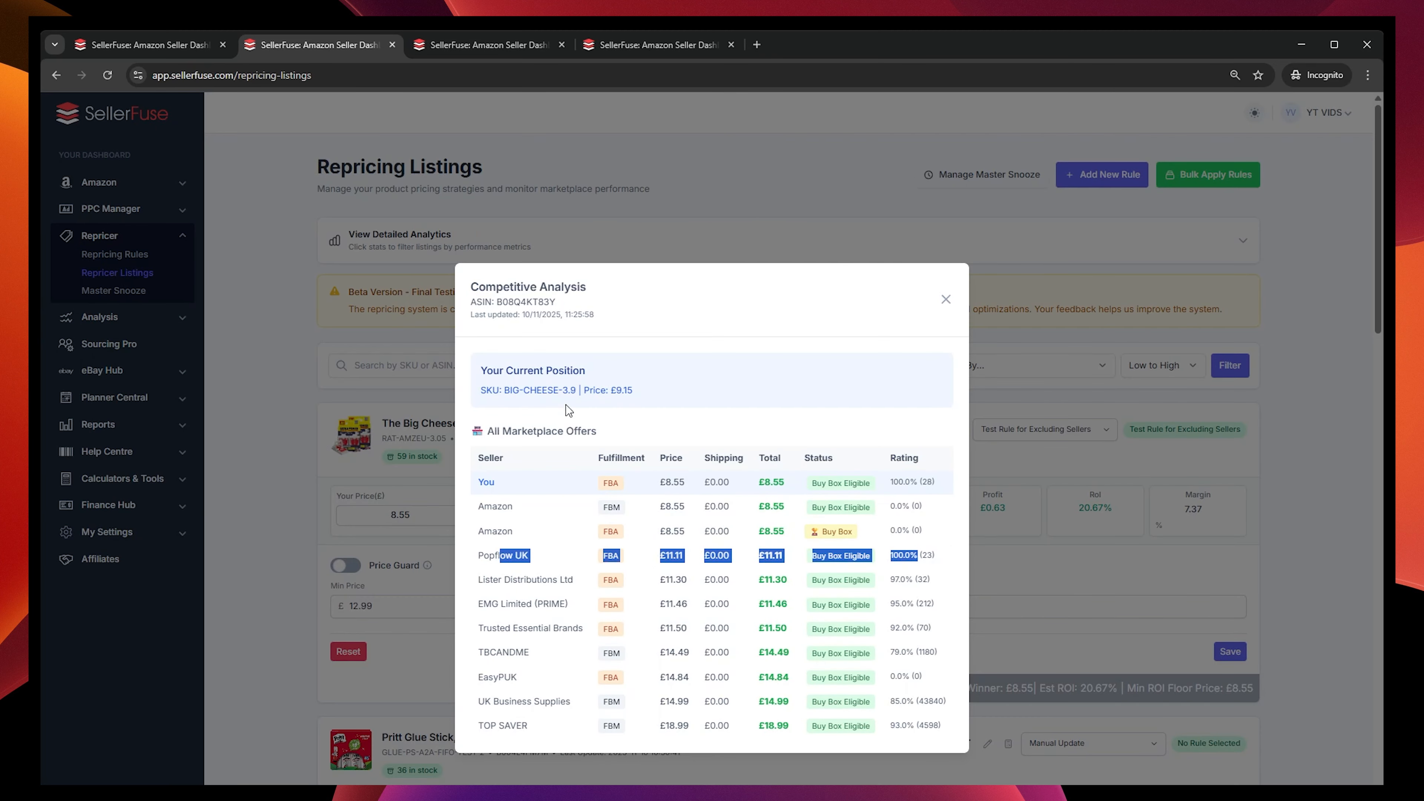
left_click(1047, 546)
left_click(946, 299)
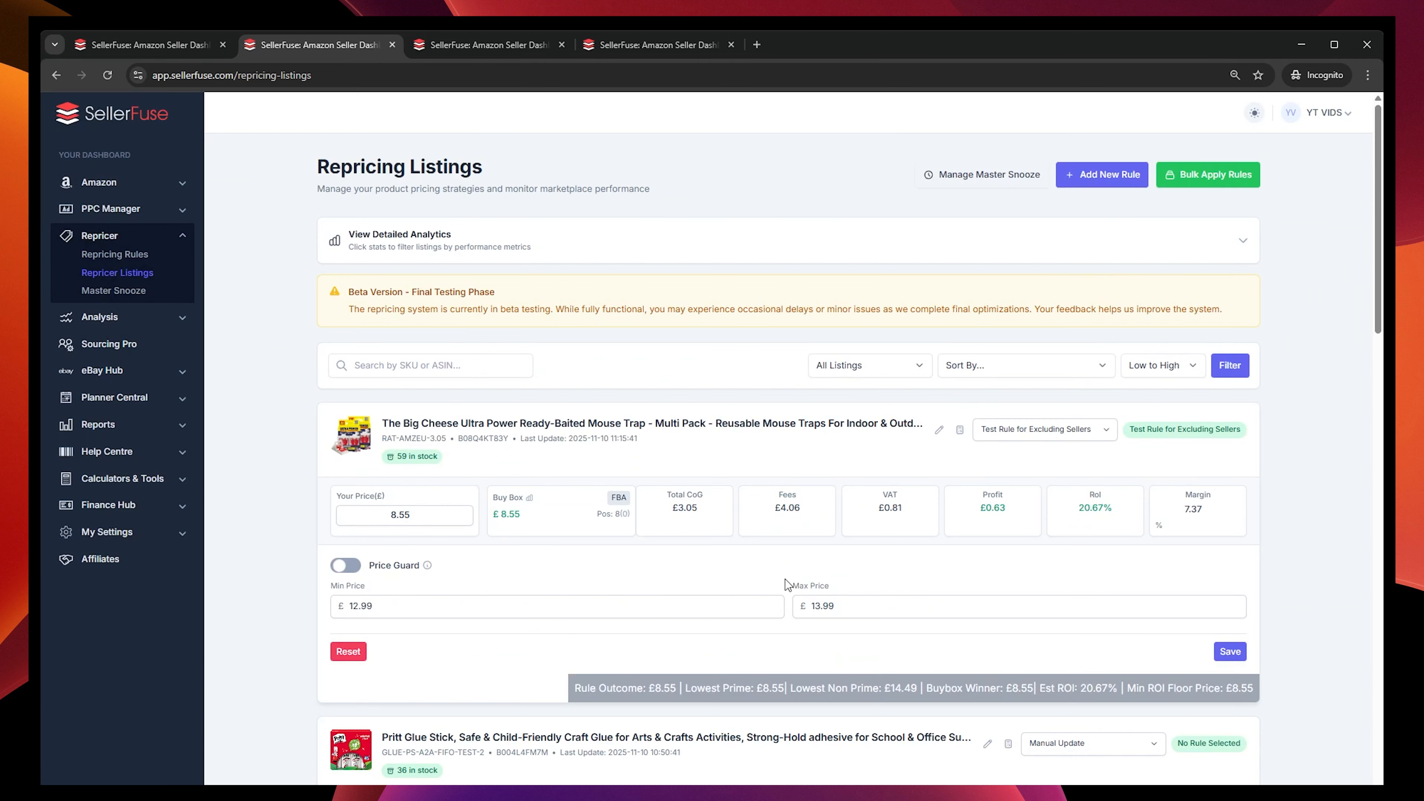
mouse_move(713, 524)
scroll(742, 452, "down", 8)
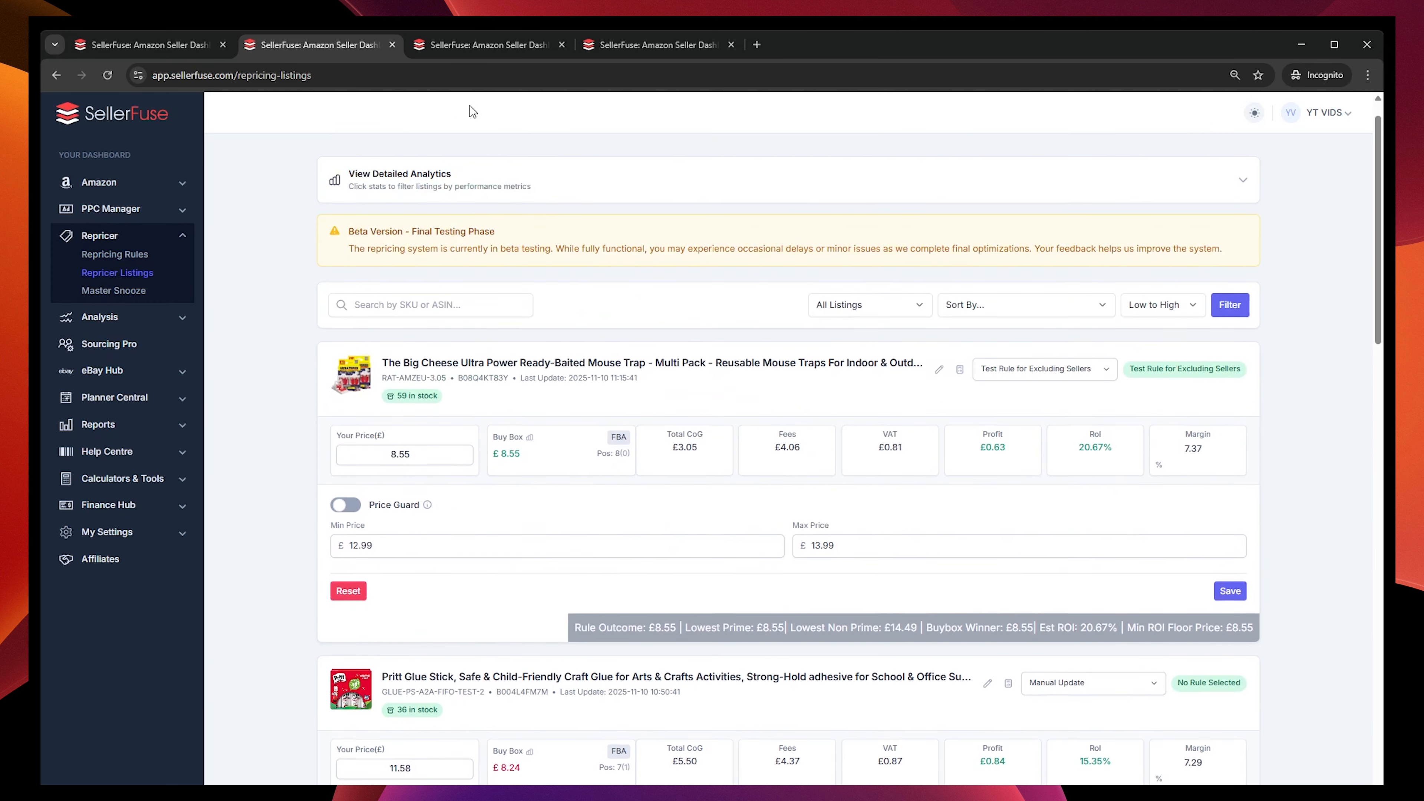
left_click(493, 46)
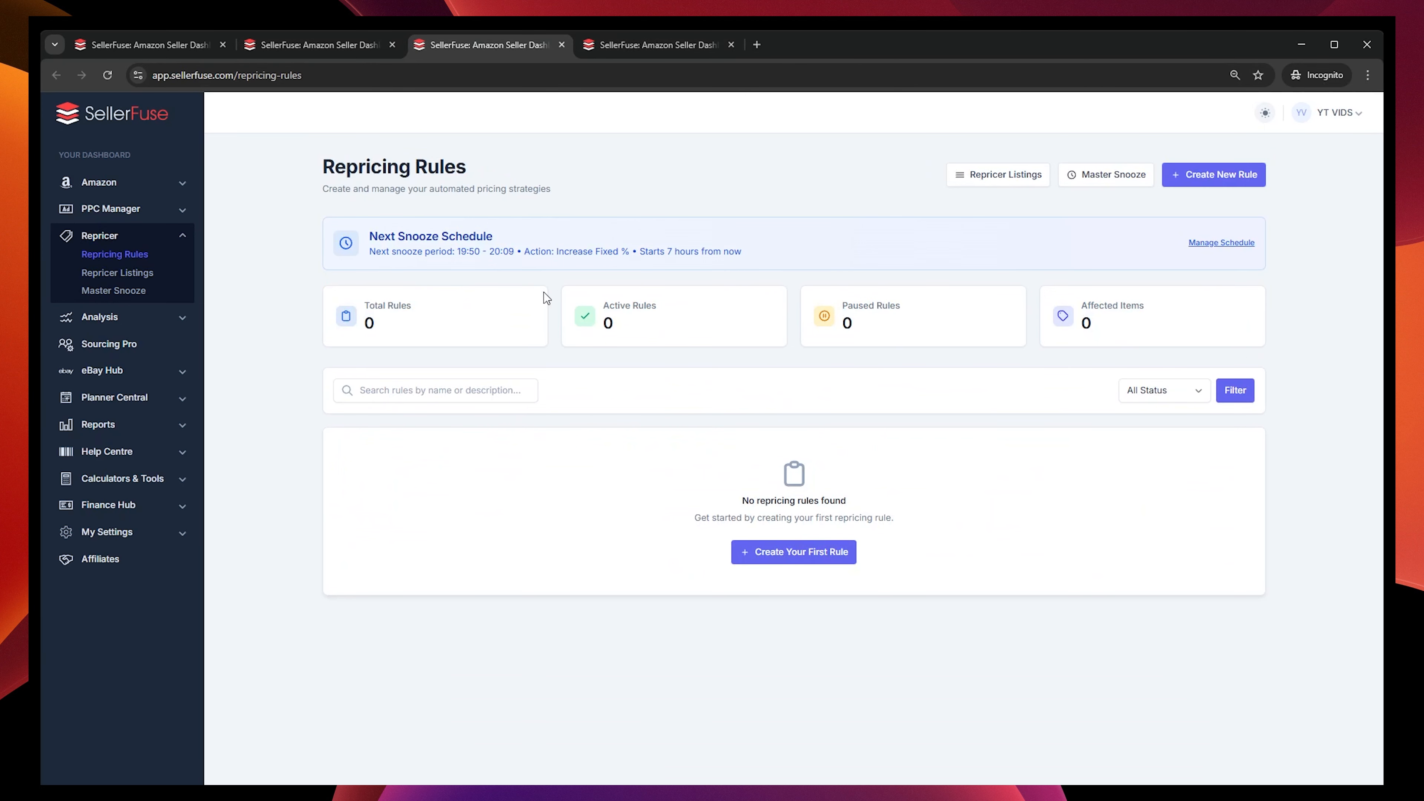
left_click(651, 45)
left_click(294, 44)
left_click(107, 40)
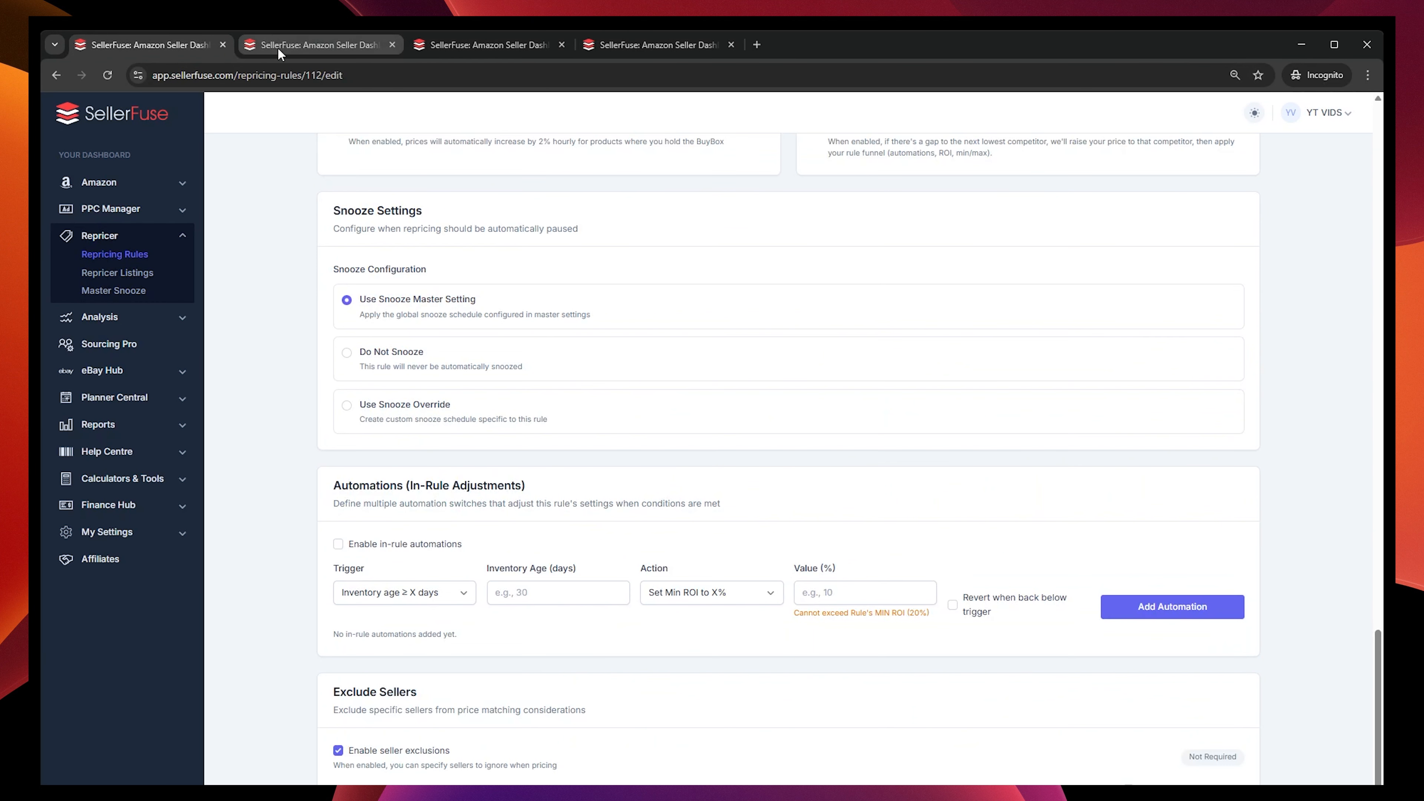
left_click(277, 47)
mouse_move(645, 498)
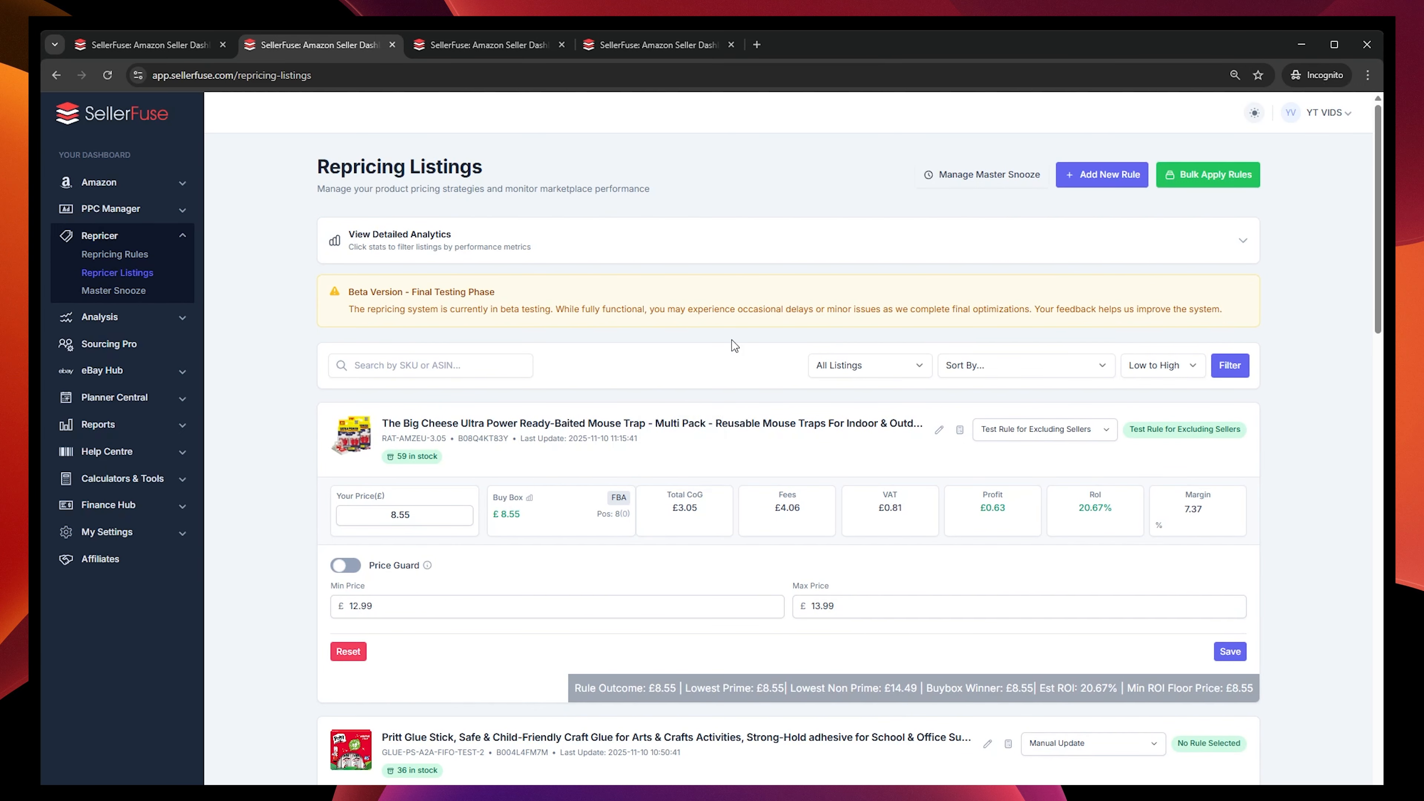
left_click(1209, 175)
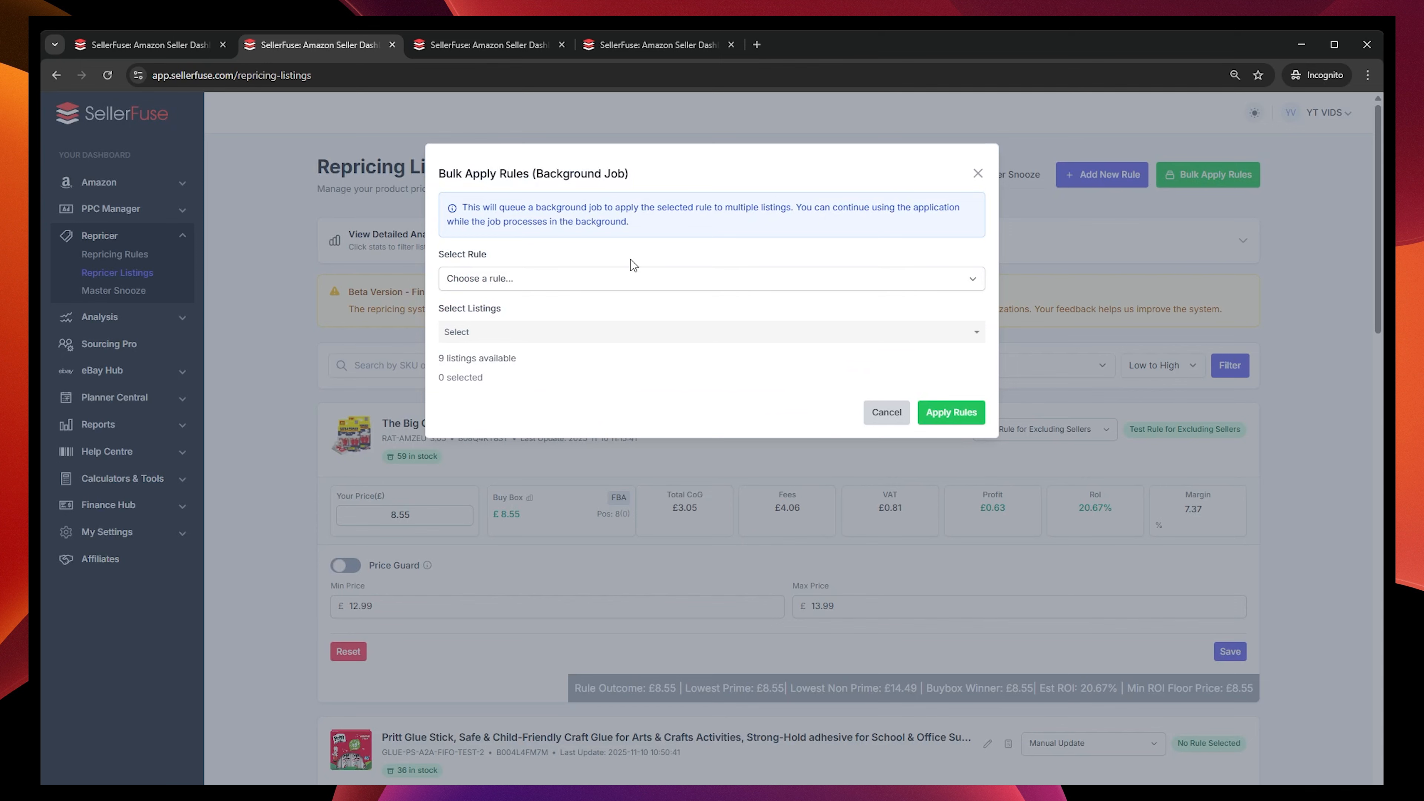
left_click(507, 287)
left_click(503, 321)
left_click(511, 332)
left_click(572, 334)
left_click(894, 418)
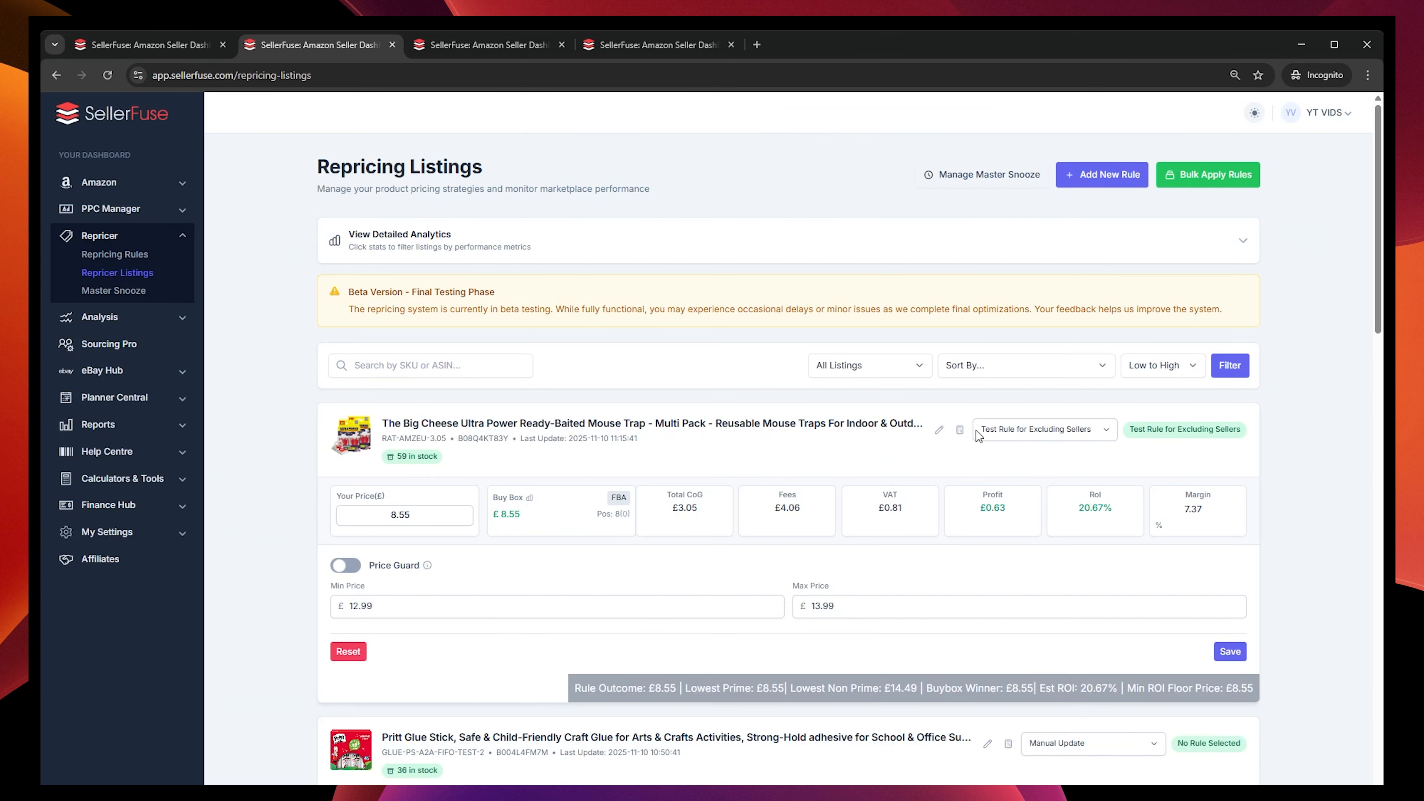
scroll(1114, 704, "down", 10)
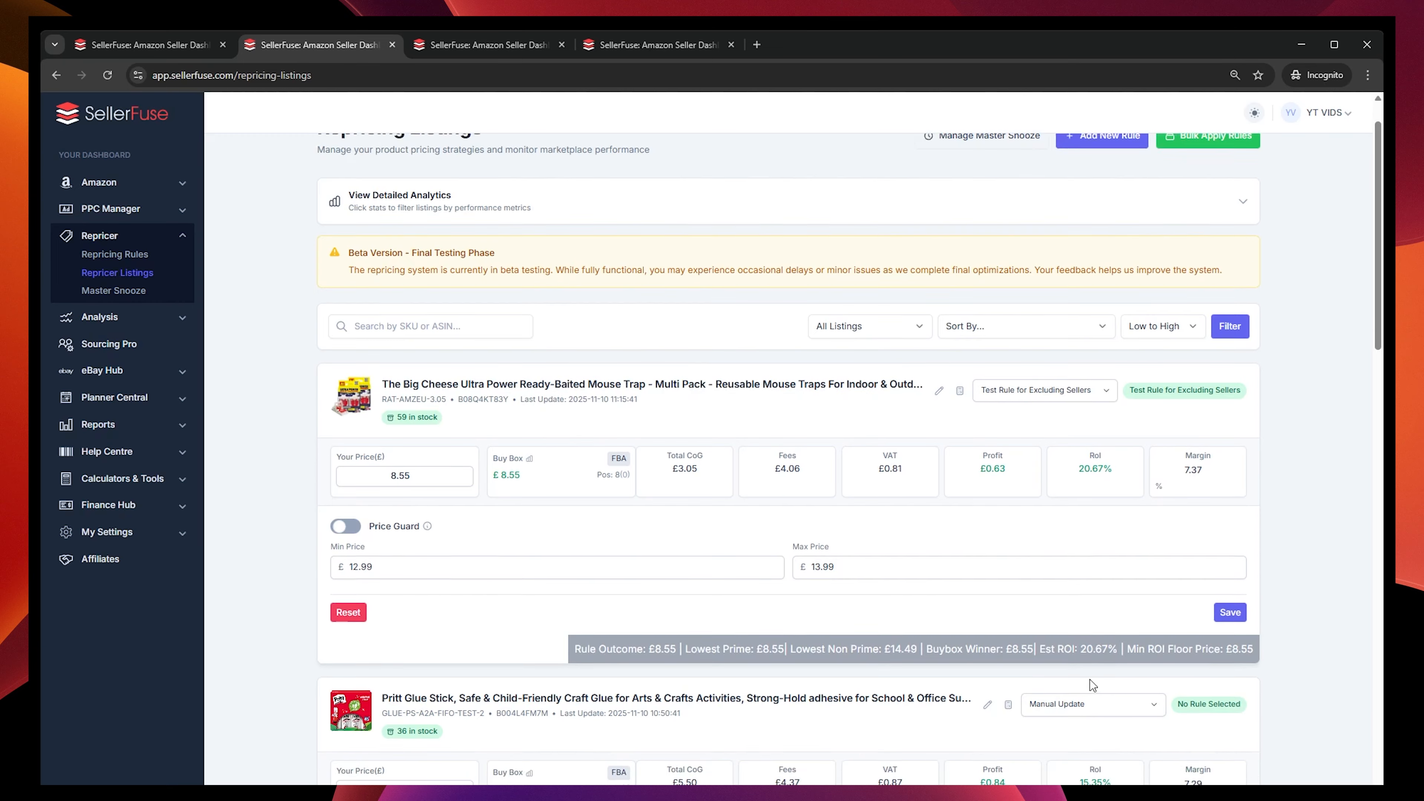
scroll(1114, 704, "down", 15)
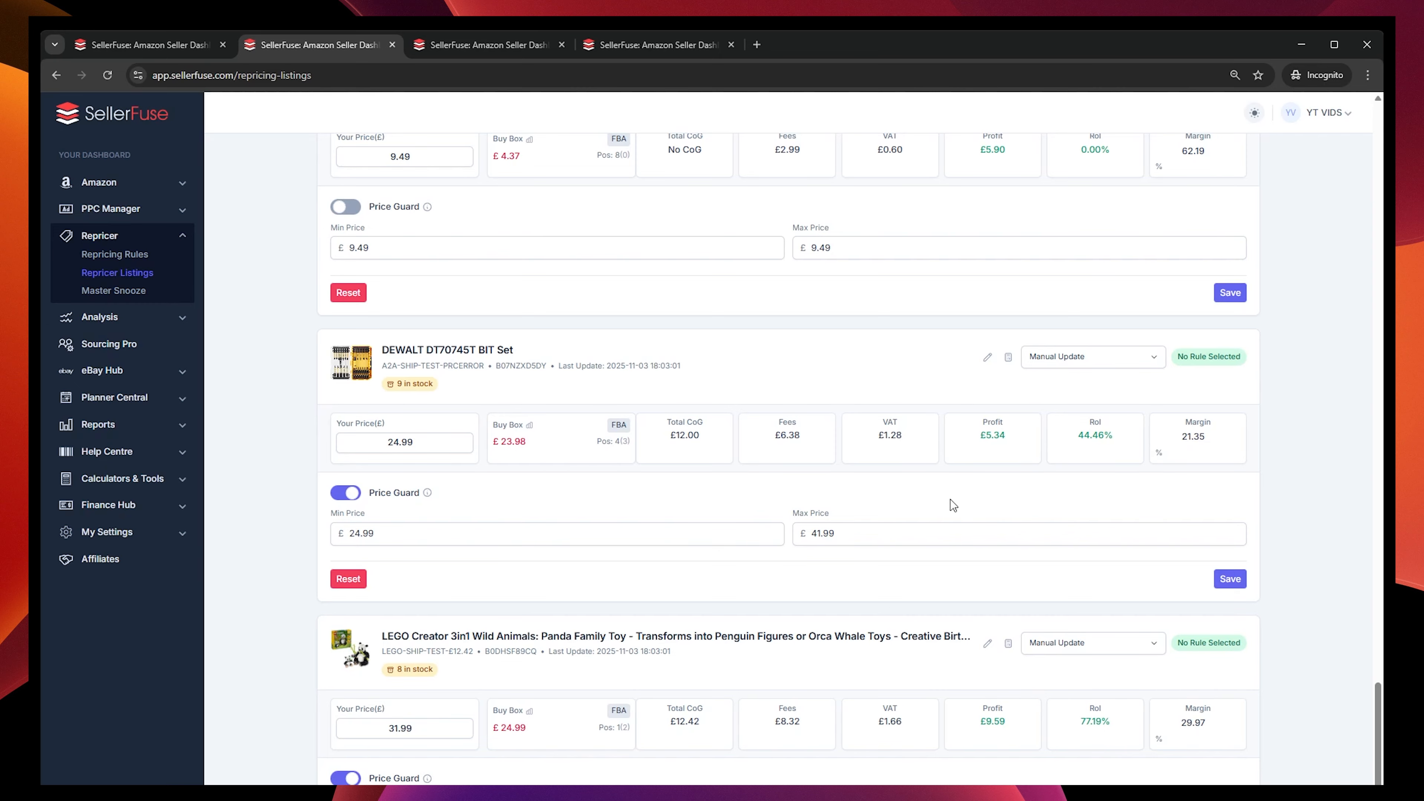
scroll(949, 501, "up", 20)
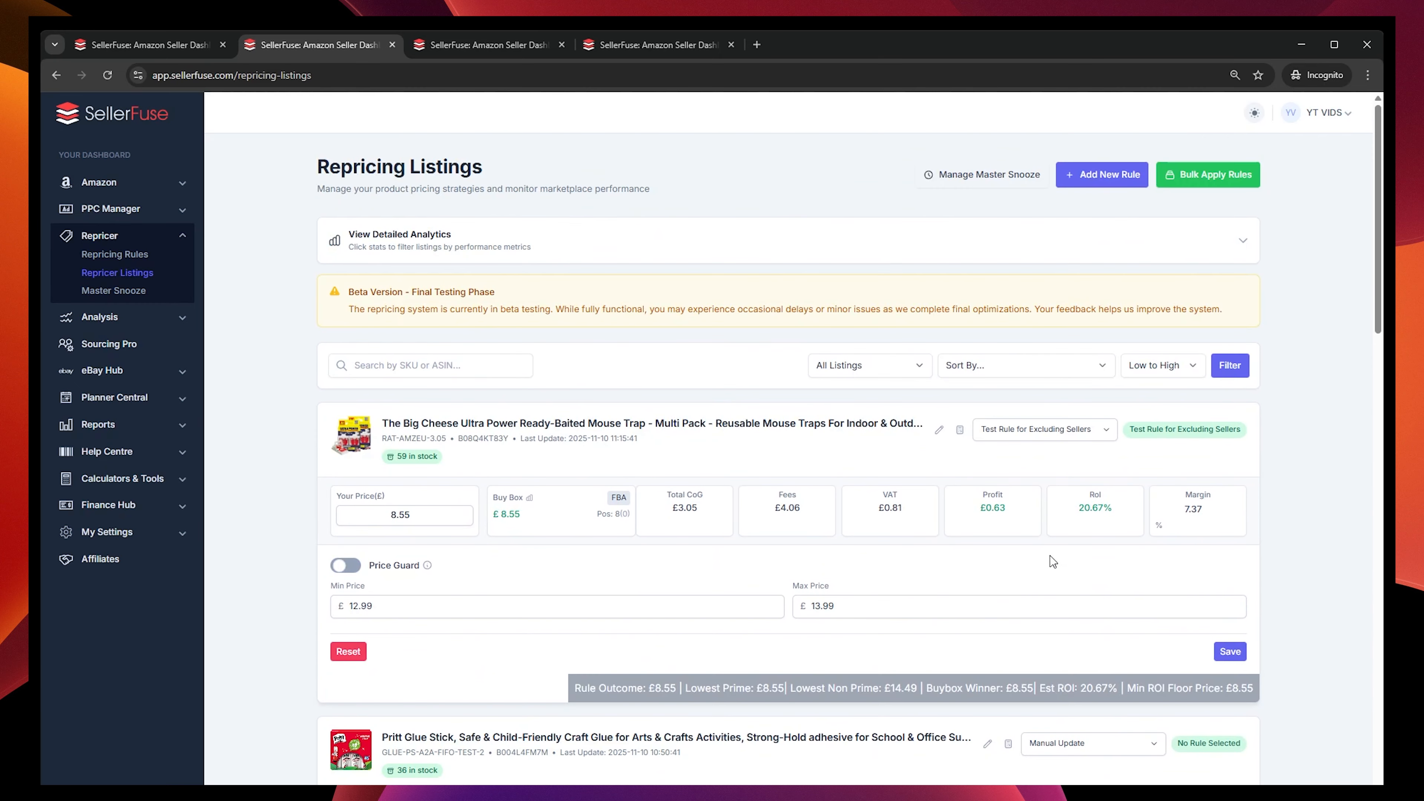
- Prepare a bulk application of Test Rule for Excluding Sellers to all available listings, then cancel it without applying
left_click(1169, 183)
left_click(504, 286)
left_click(493, 320)
left_click(515, 335)
left_click(453, 371)
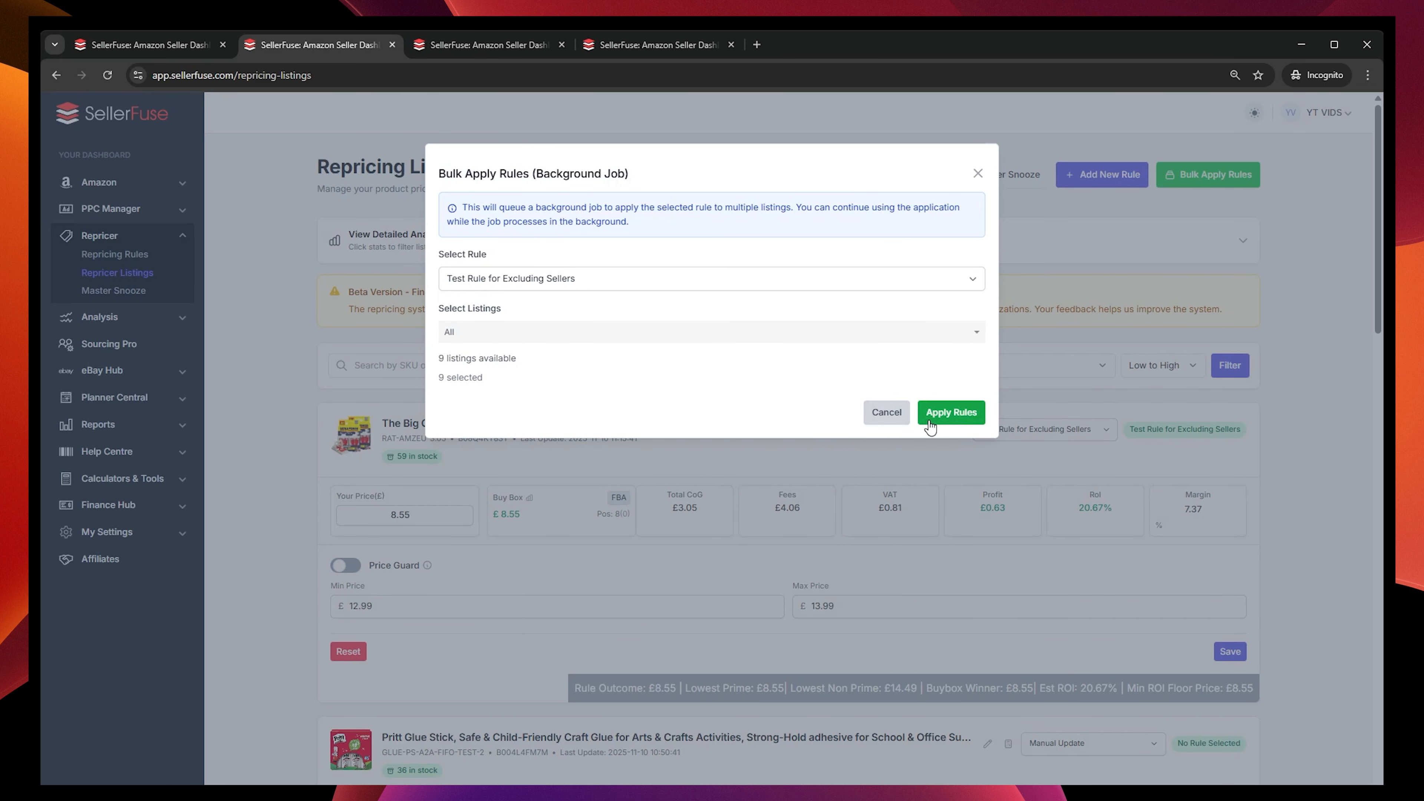
left_click(886, 415)
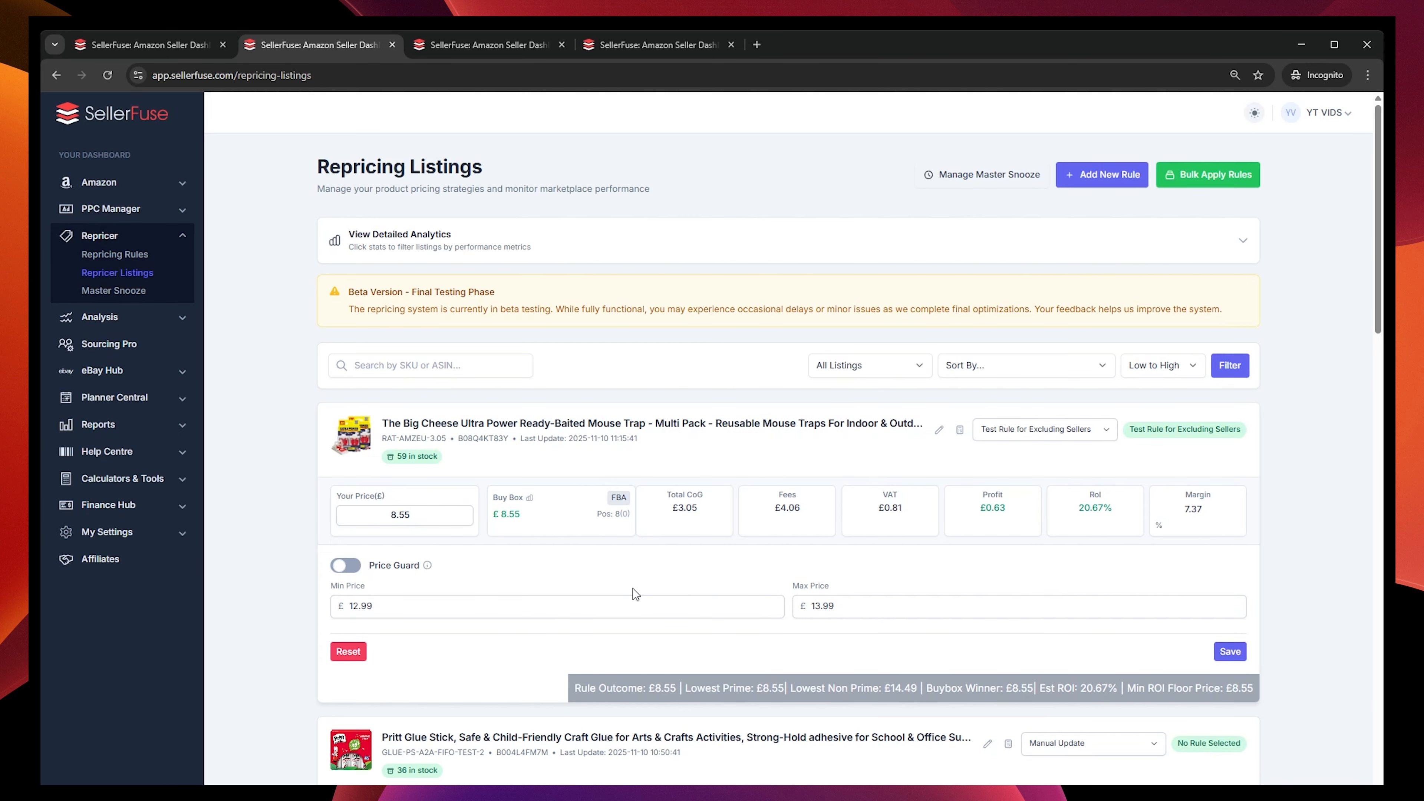
scroll(635, 594, "down", 10)
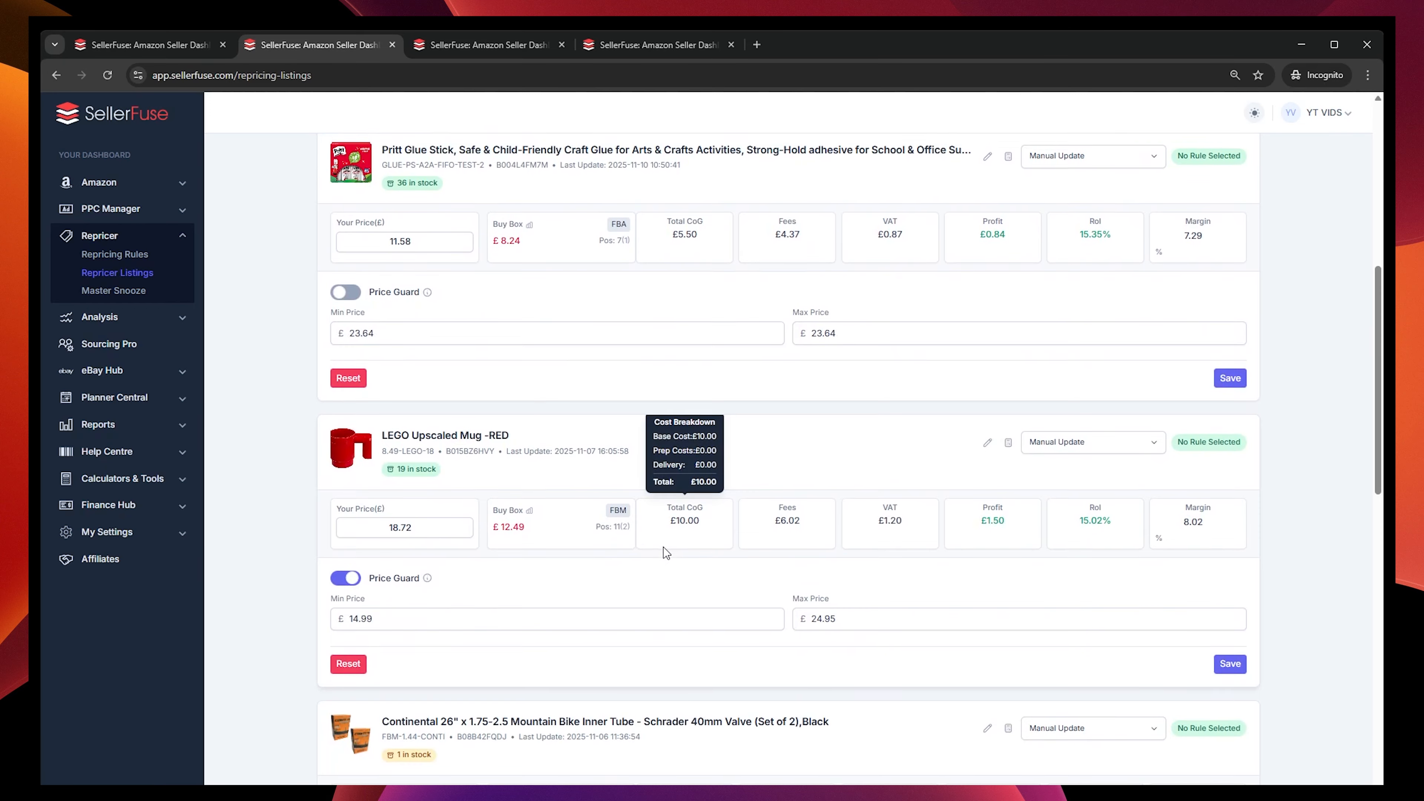
scroll(665, 553, "up", 7)
scroll(666, 552, "up", 3)
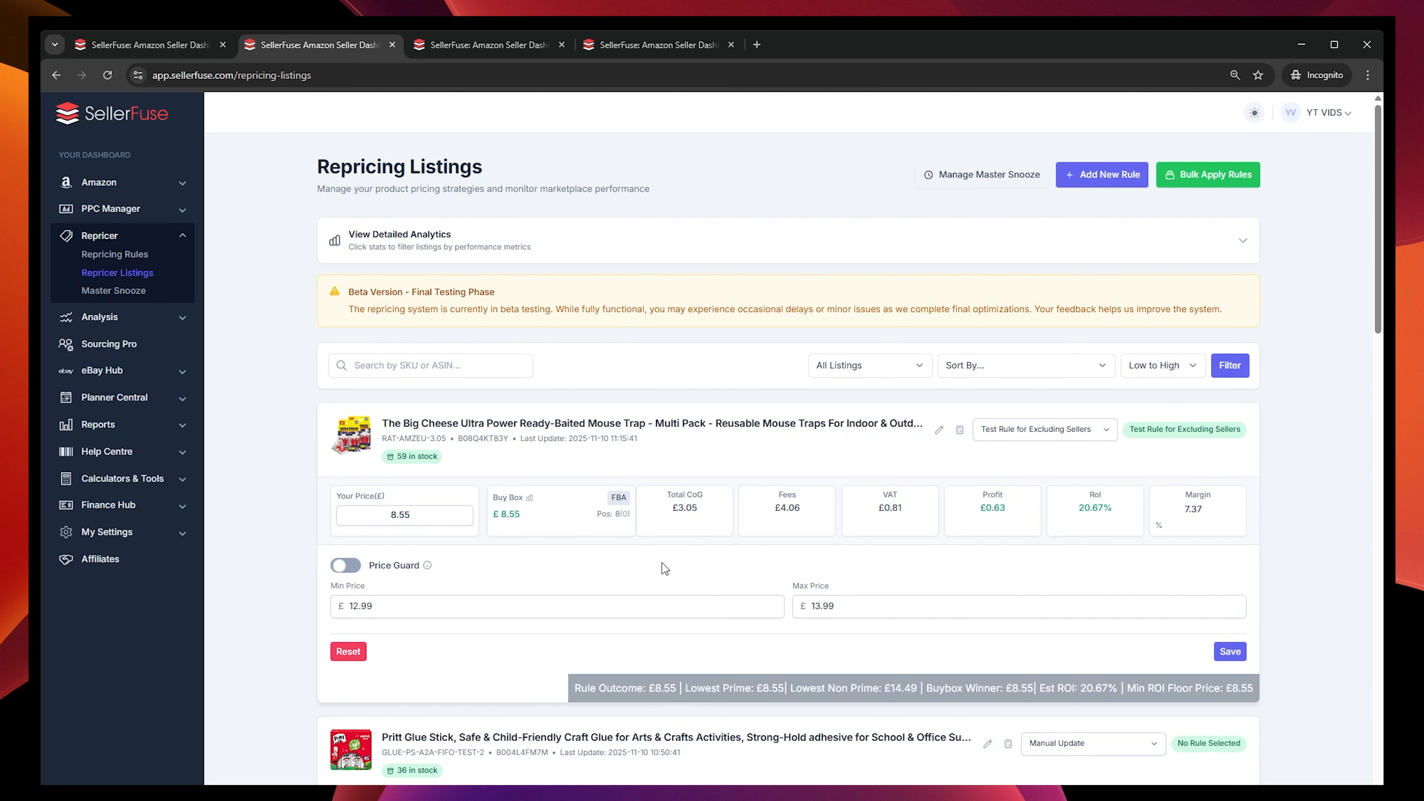
scroll(664, 568, "down", 5)
scroll(616, 505, "up", 5)
- Review the mouse trap listing's product info, repricing history and inventory age, then close its details
left_click(939, 432)
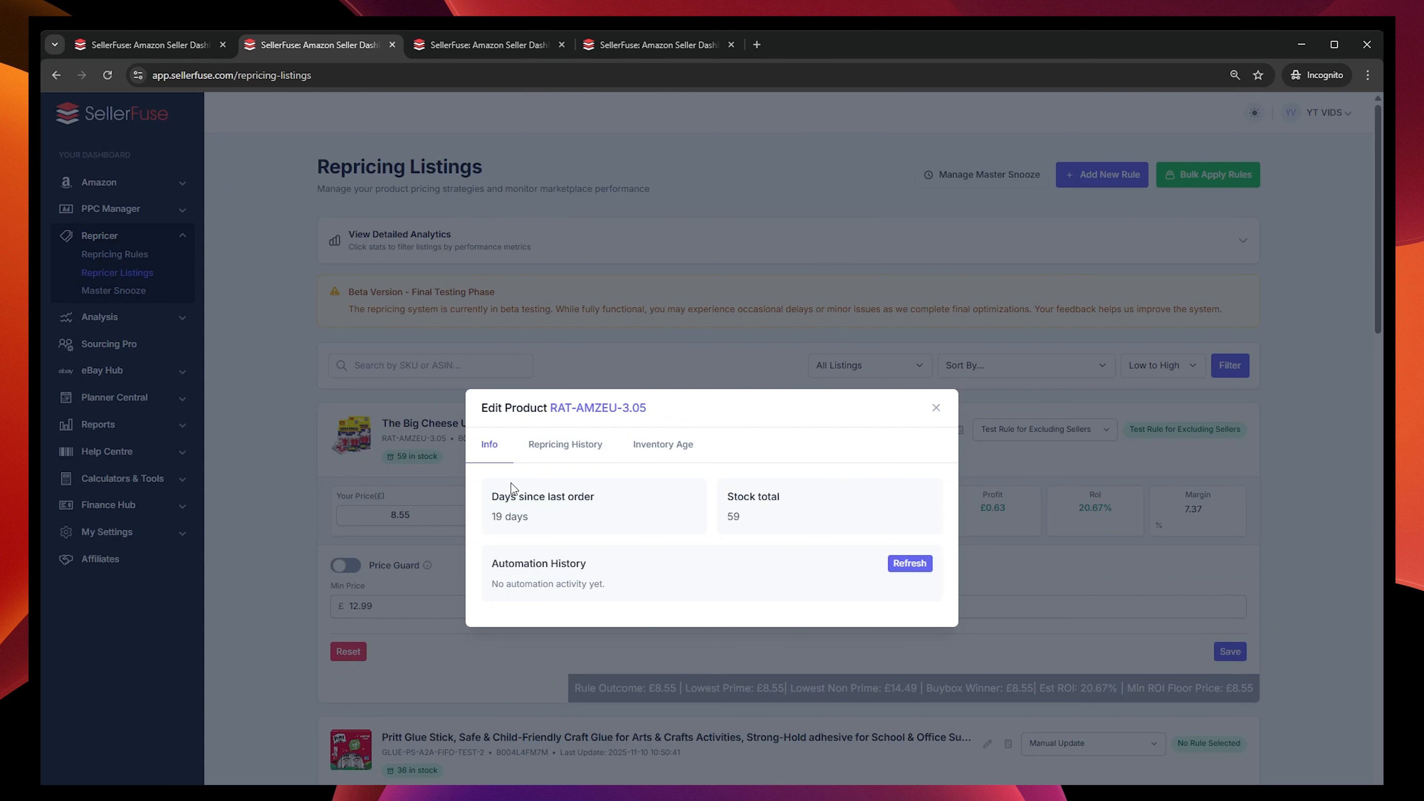
left_click(565, 445)
left_click(663, 401)
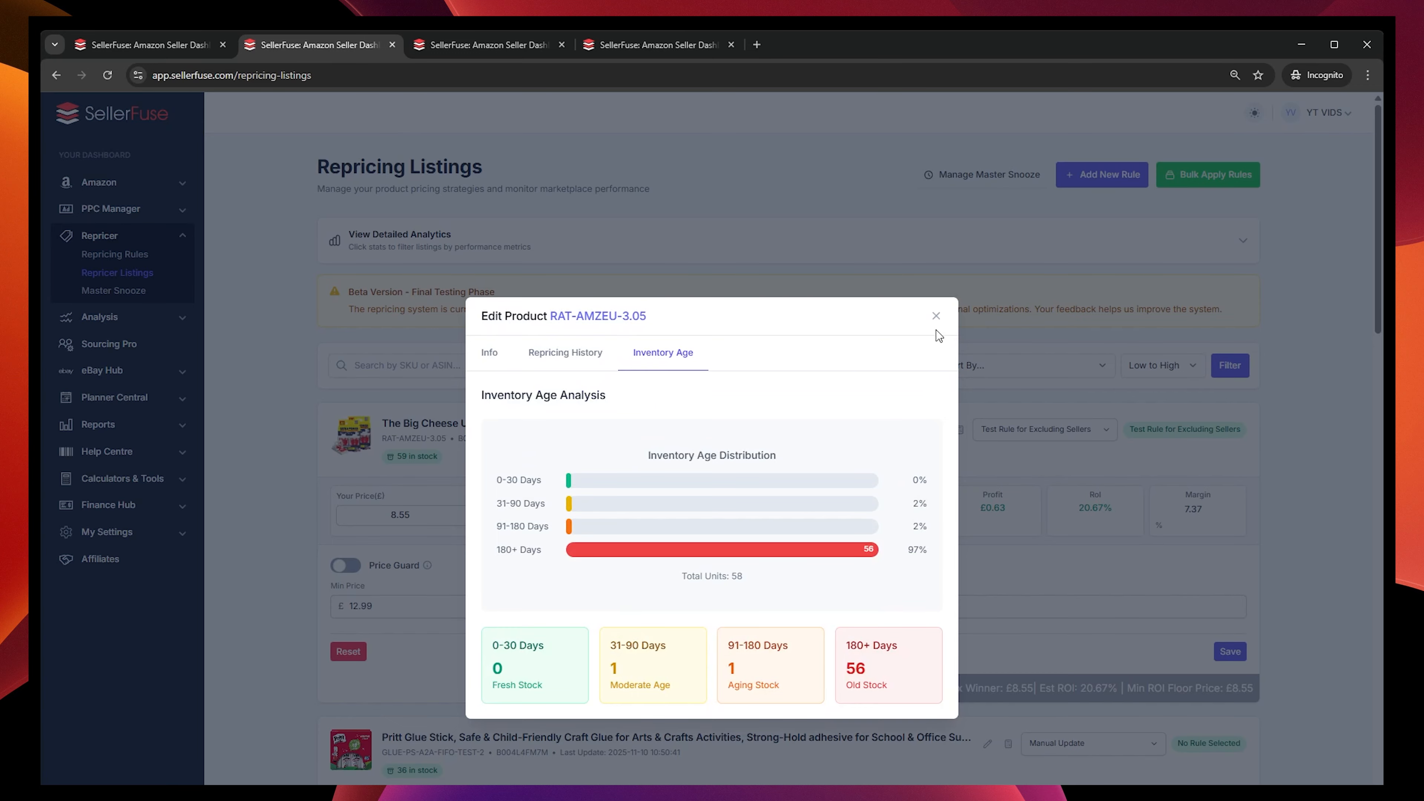
left_click(935, 316)
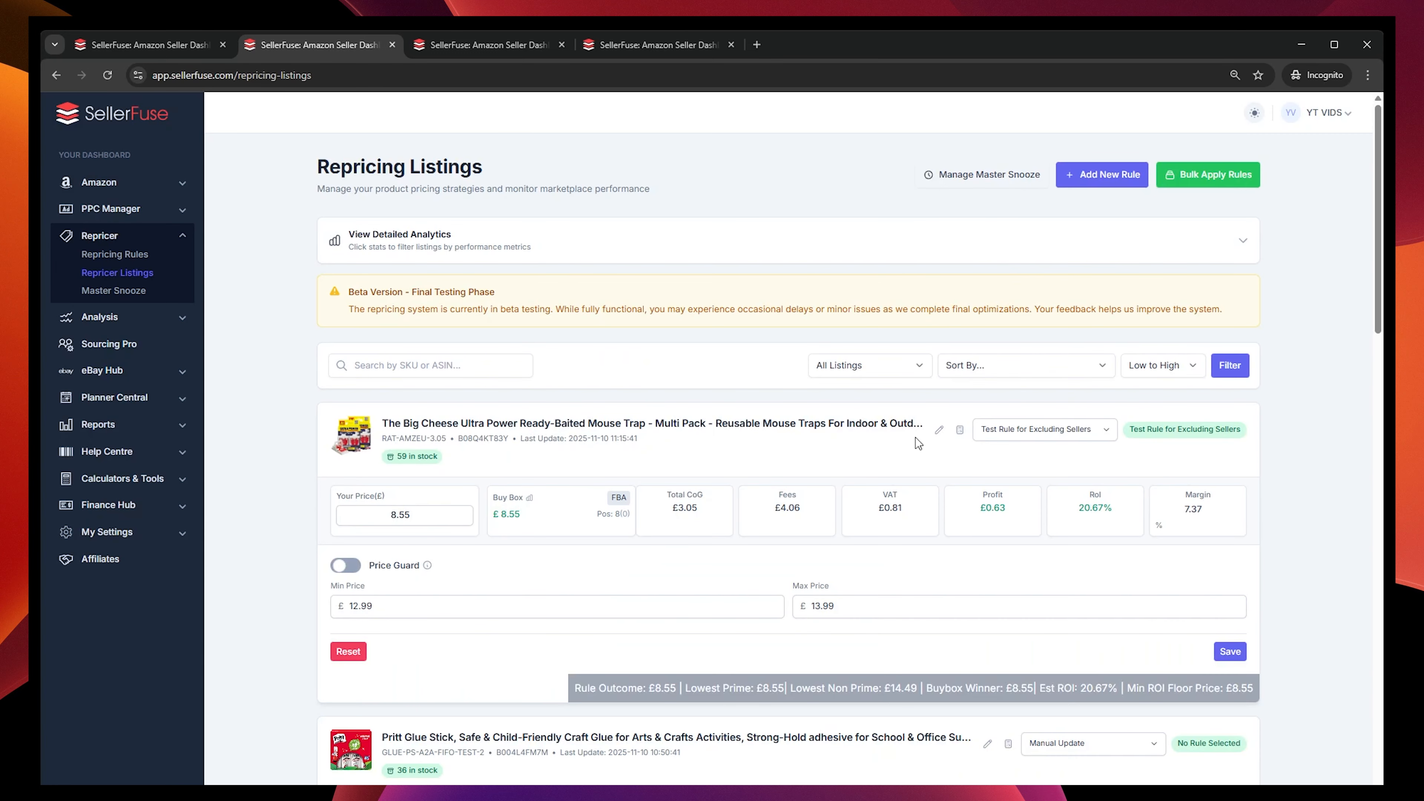